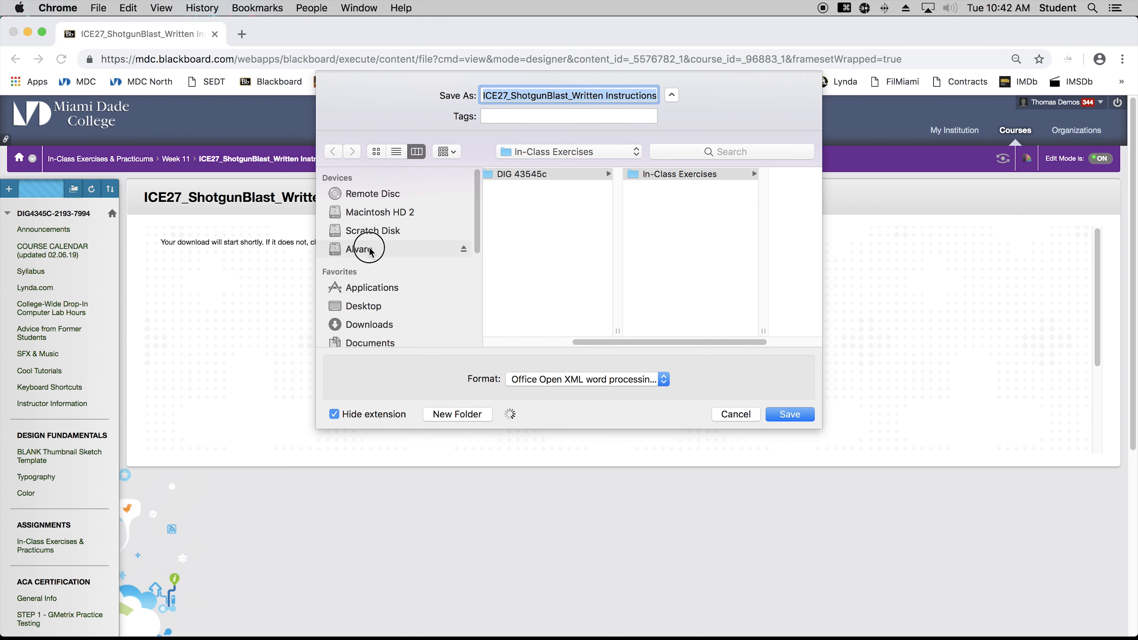
Step: Save the ICE27_ShotgunBlast_Written Instructions download in the In-Class Exercises subfolder of DIG 43545c
left_click(596, 174)
left_click(695, 177)
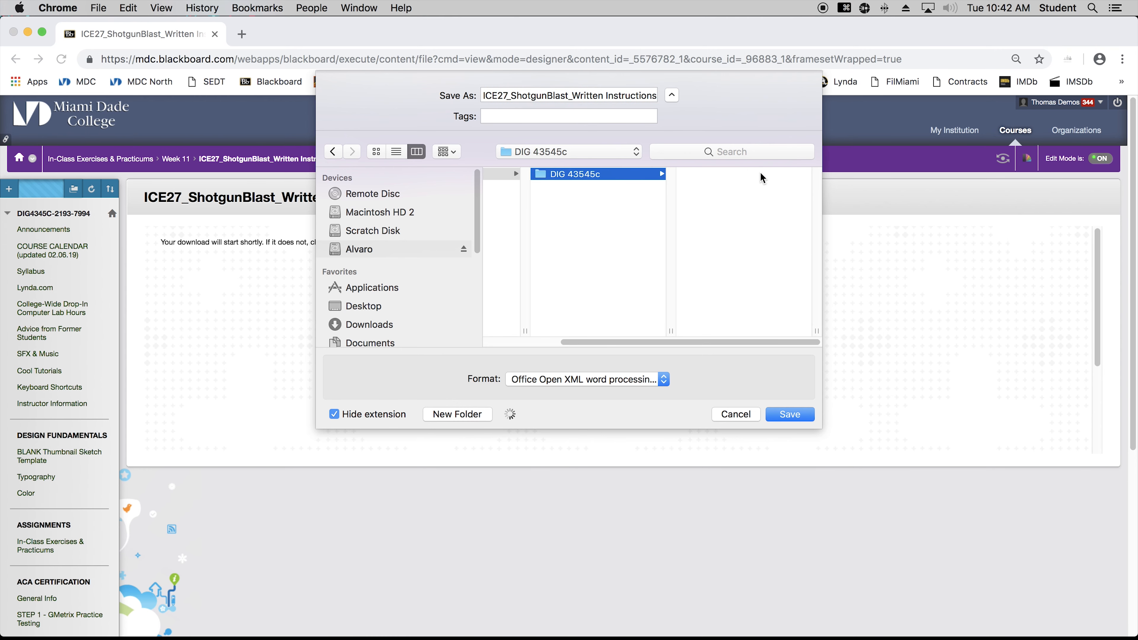
left_click(749, 174)
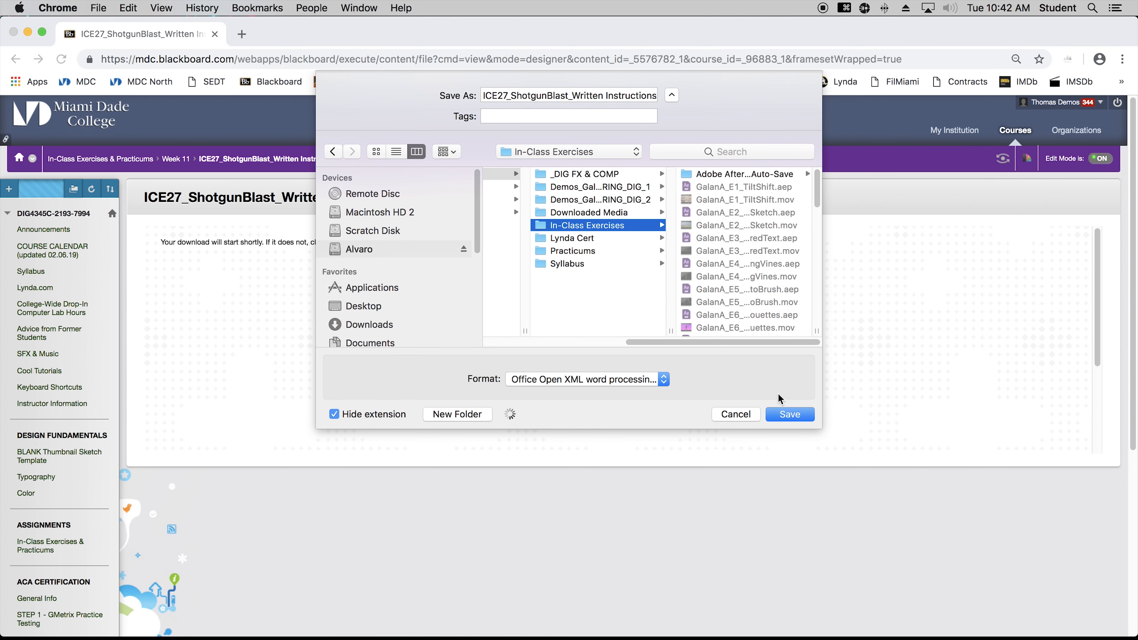
left_click(800, 416)
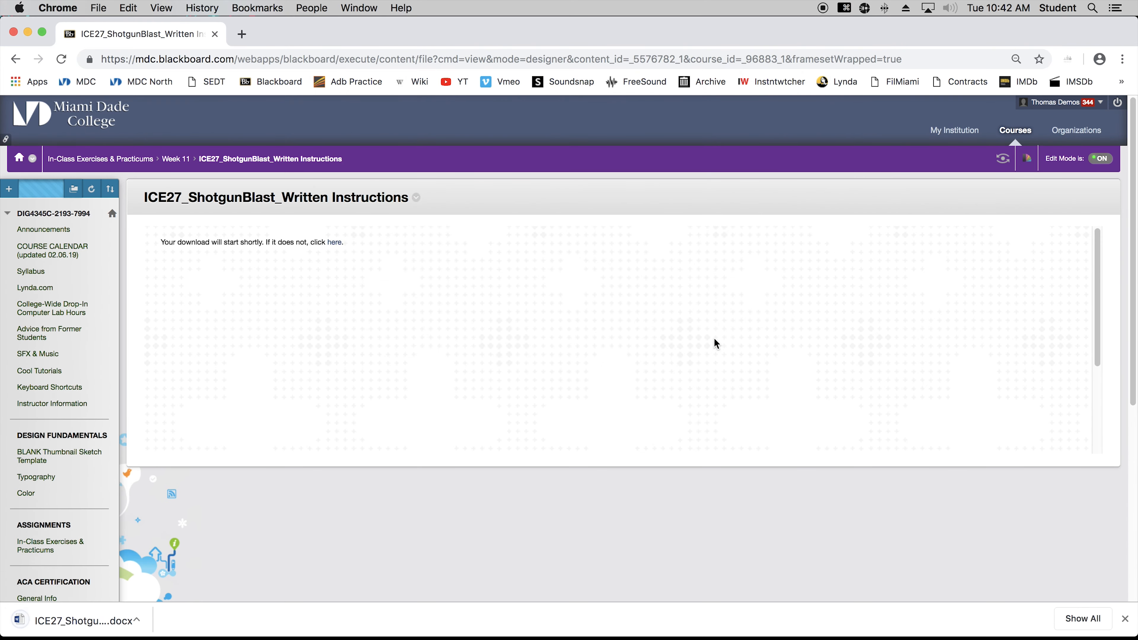
Step: Open the downloaded written instructions in an enlarged window at 119% zoom and review the numbered exercise steps
left_click(89, 620)
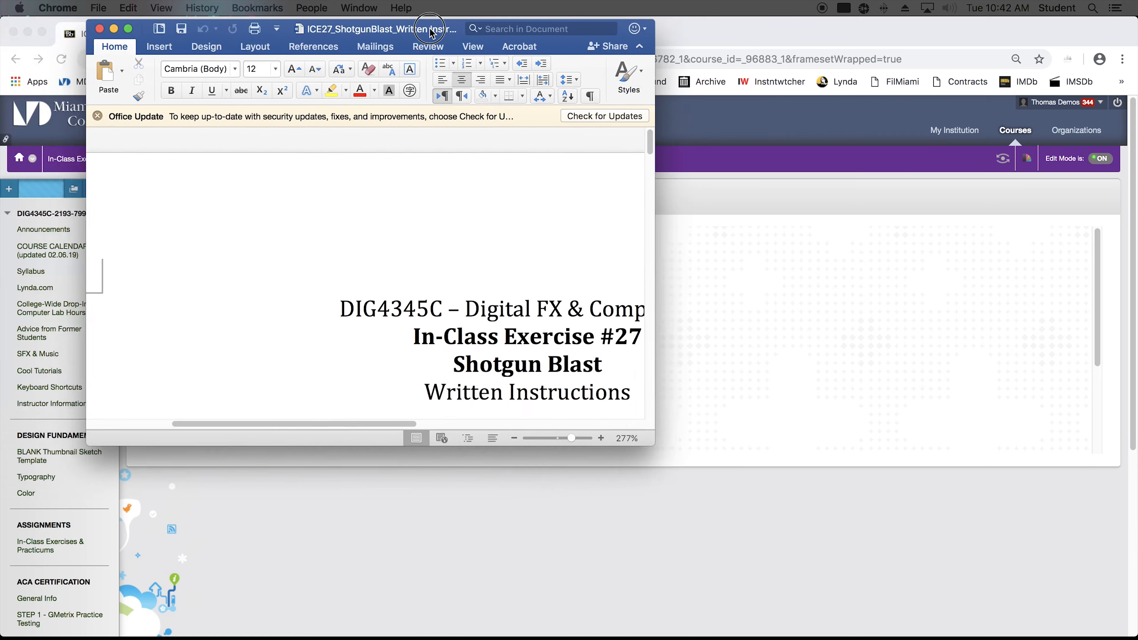
left_click_drag(665, 444, 932, 633)
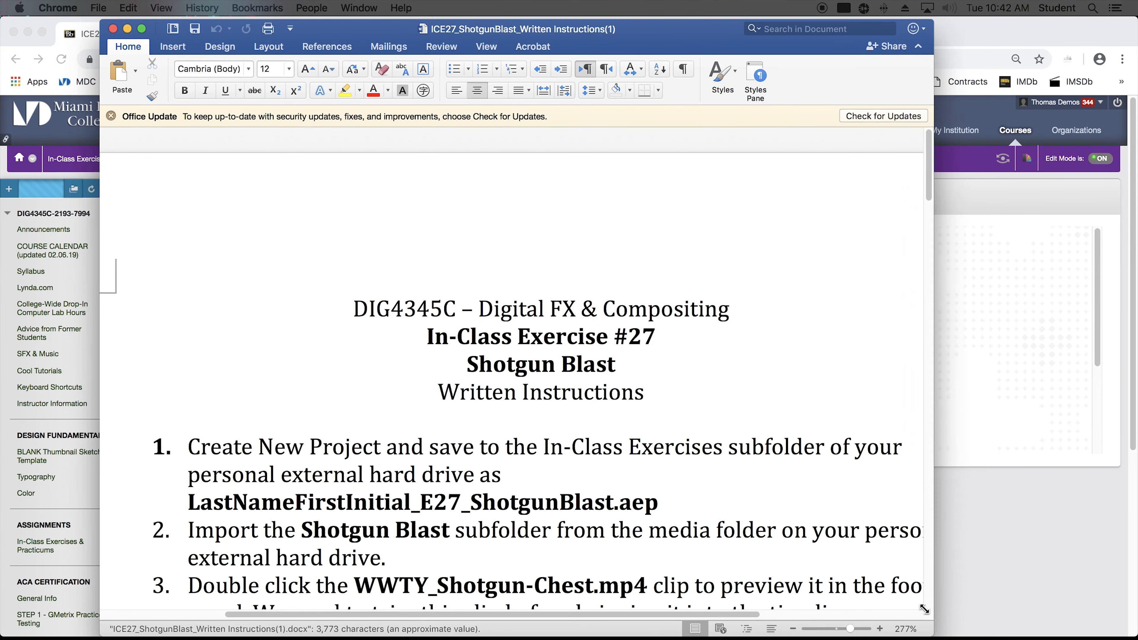
left_click_drag(853, 628, 838, 628)
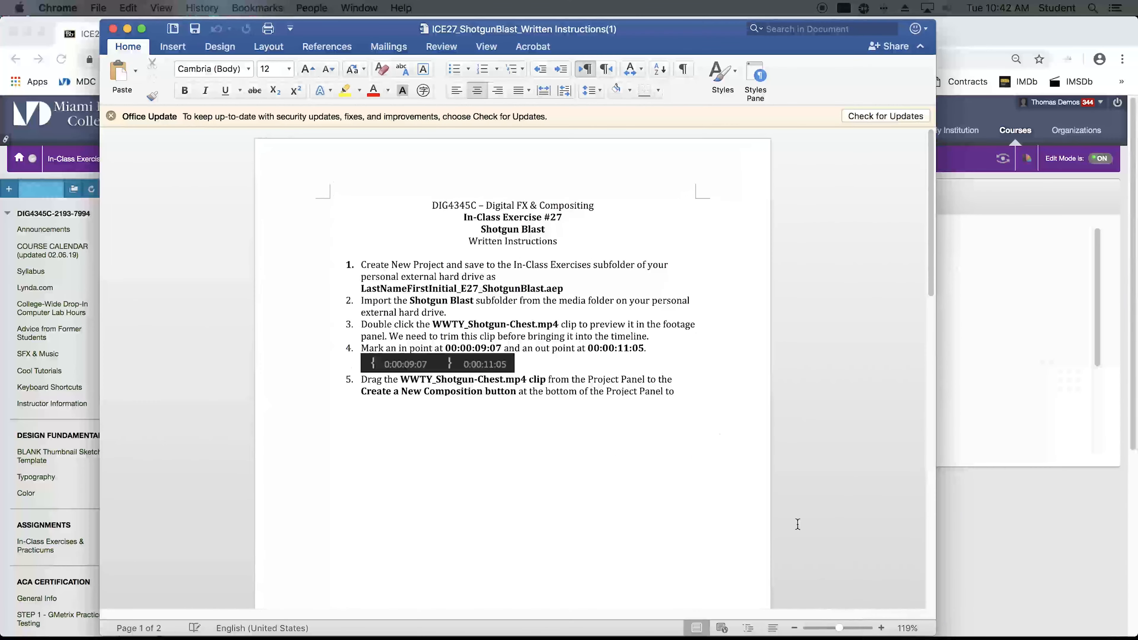
scroll(708, 360, "down", 1)
scroll(708, 360, "down", 10)
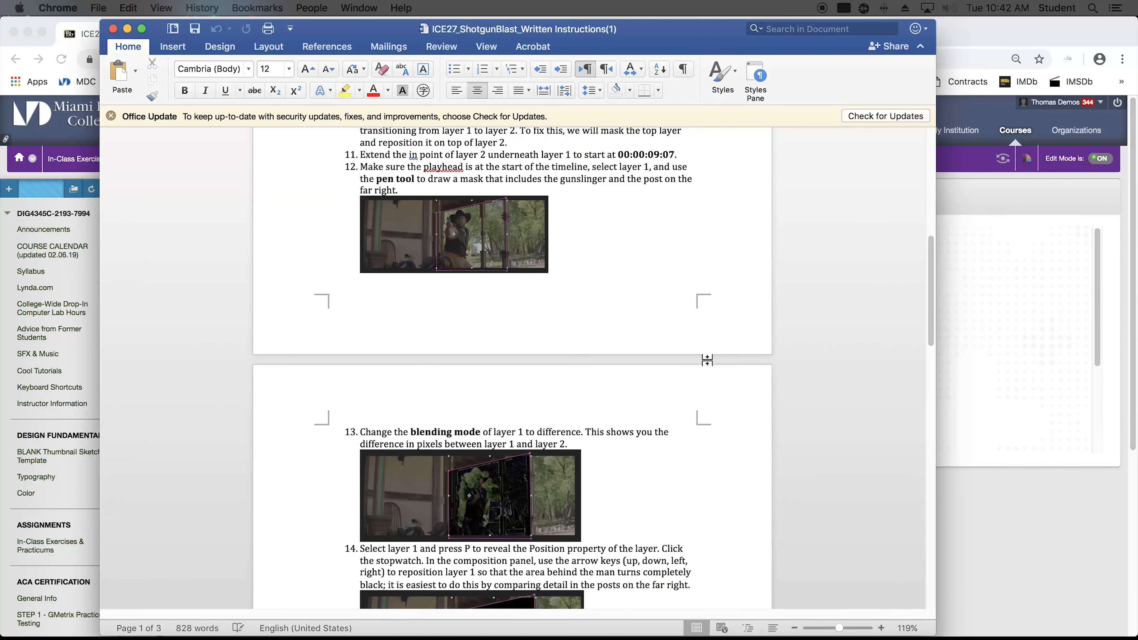
scroll(705, 362, "down", 1)
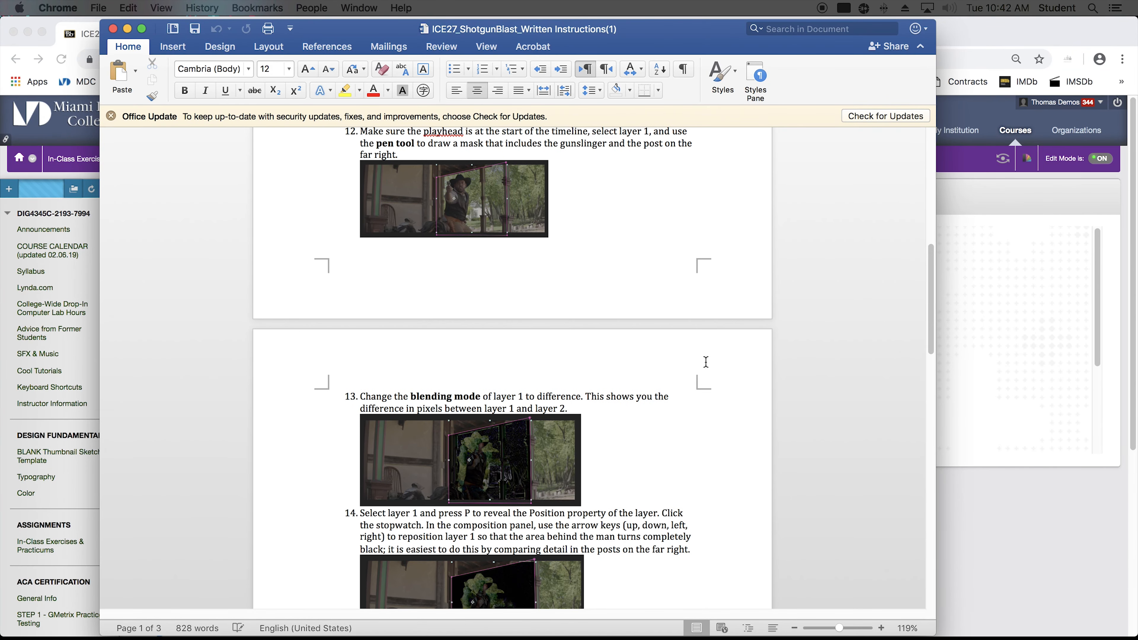
left_click_drag(929, 312, 959, 137)
Step: Minimize the instructions document and the browser window, and switch to Adobe After Effects
left_click(127, 29)
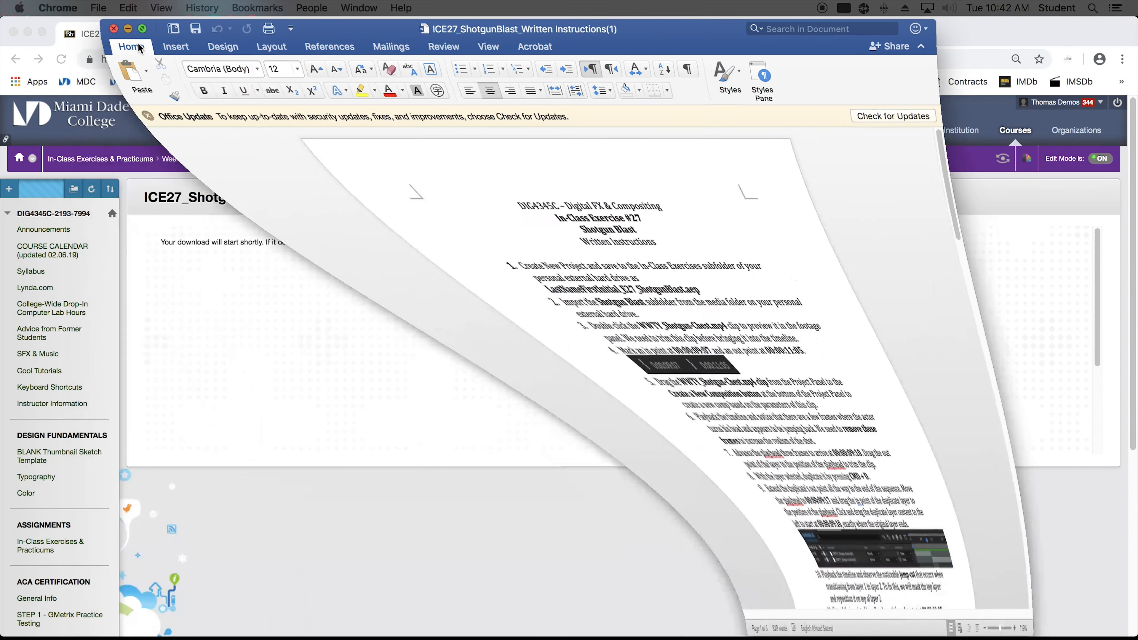
left_click(30, 36)
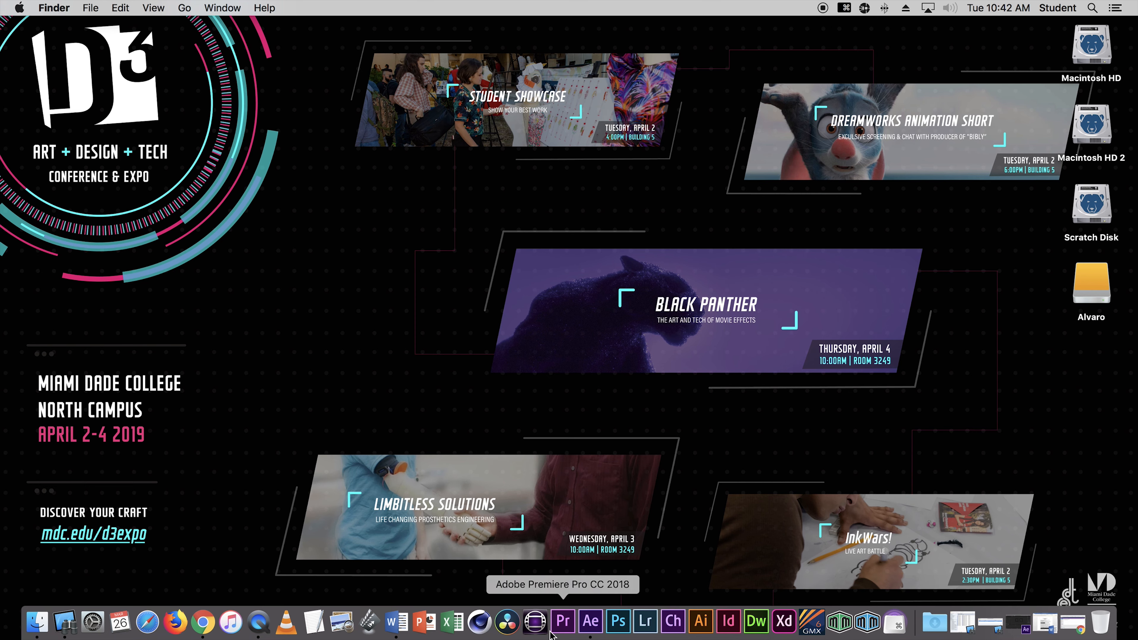
left_click(590, 620)
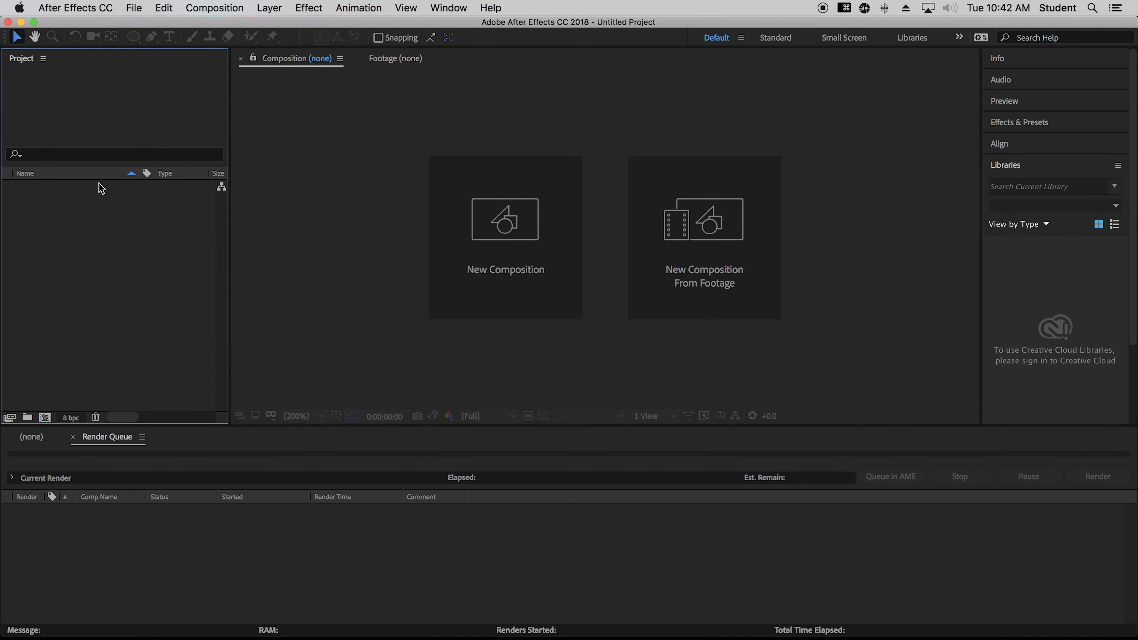
Step: Import the Shotgun Blast folder from _DIG FX & COMP into the project
double_click(106, 215)
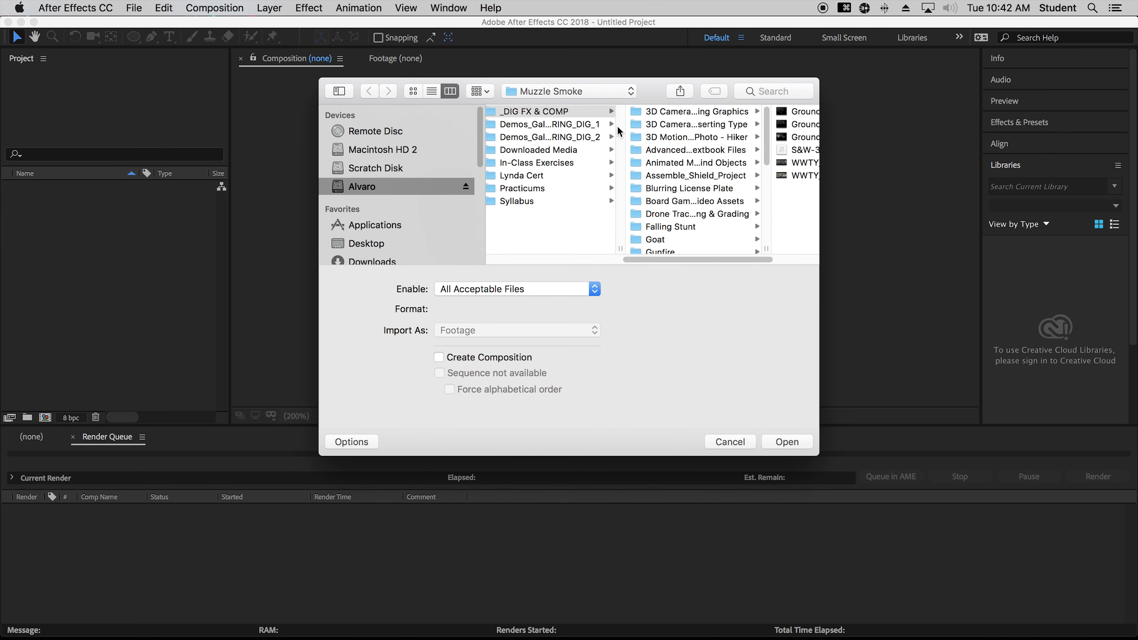
left_click(570, 110)
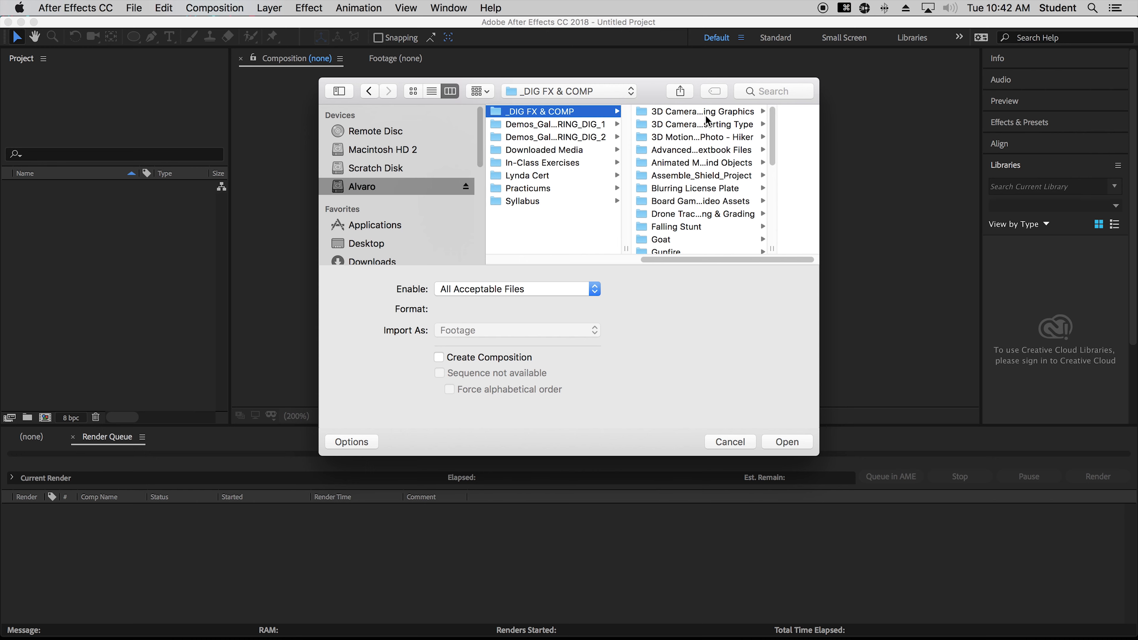
scroll(717, 148, "down", 10)
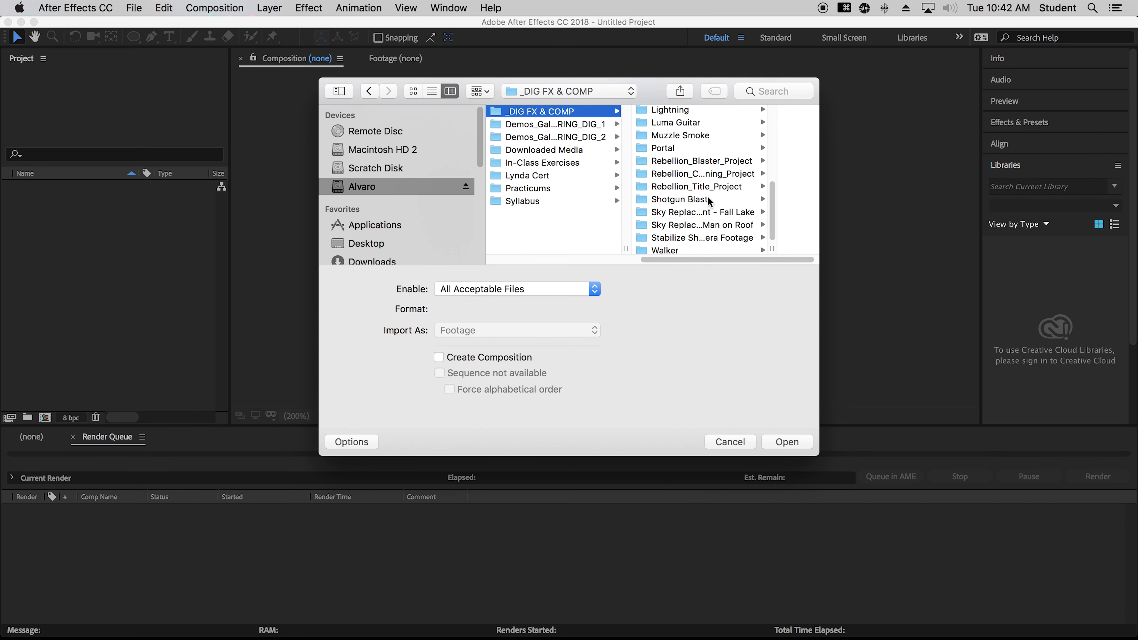
left_click(710, 201)
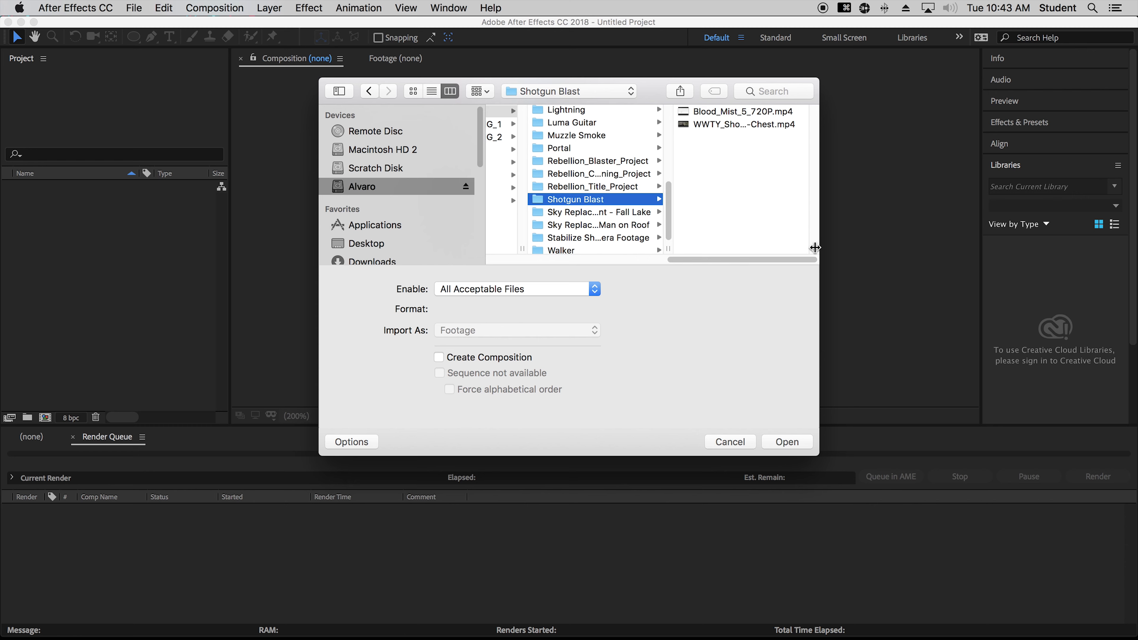
left_click_drag(819, 244, 929, 244)
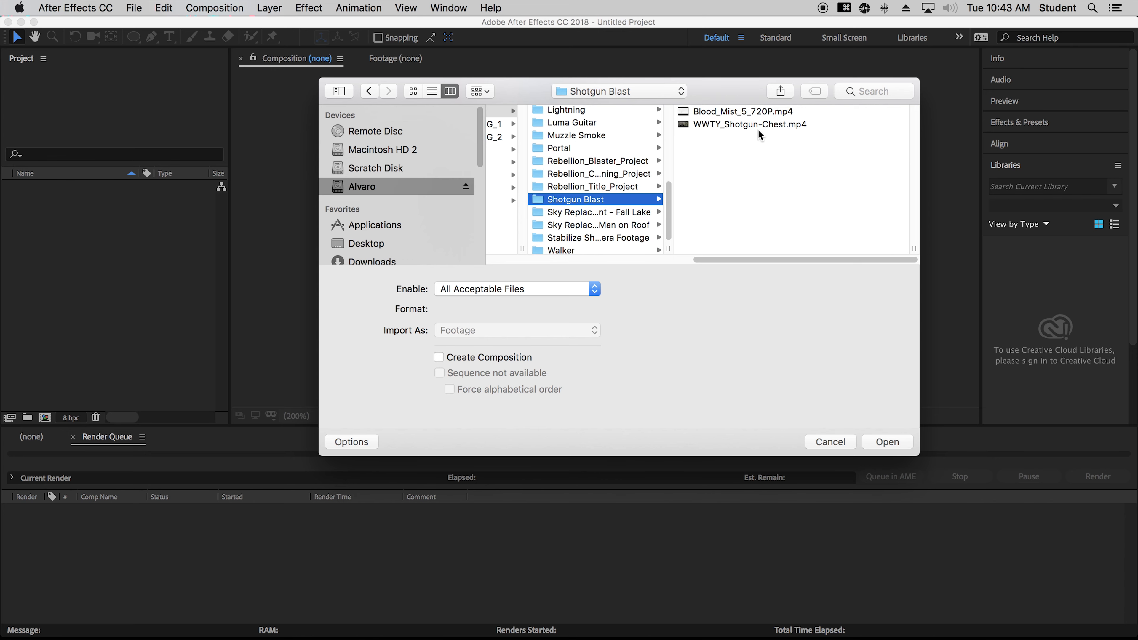
left_click(887, 443)
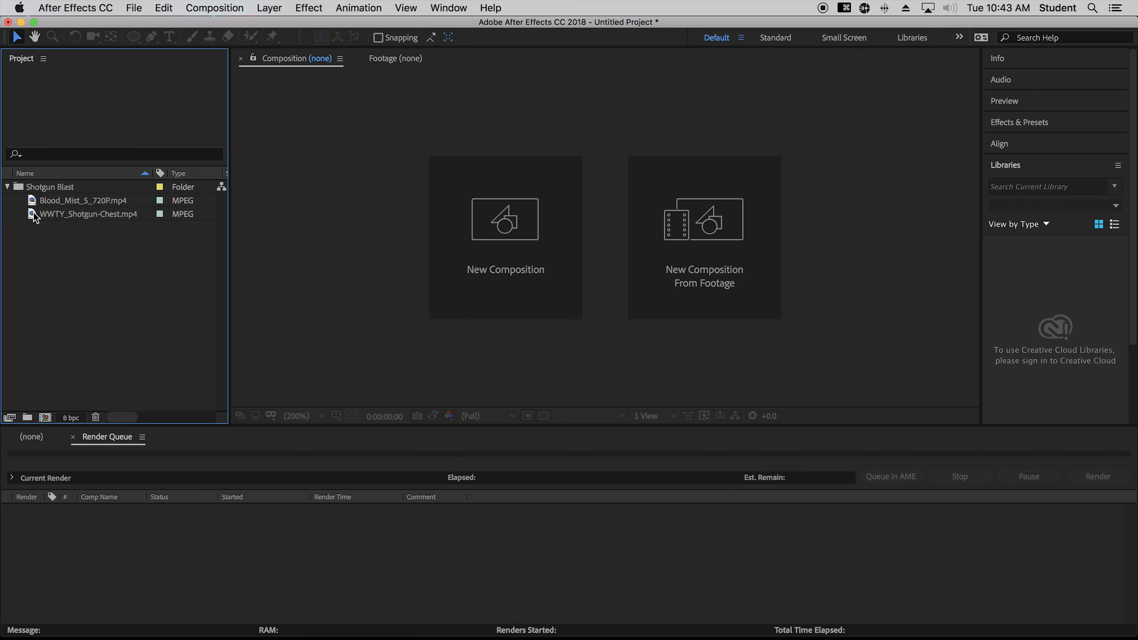
Step: Preview the WWTY_Shotgun-Chest.mp4 footage and scrub through the gunslinger's reaction around the nine-second mark
double_click(33, 213)
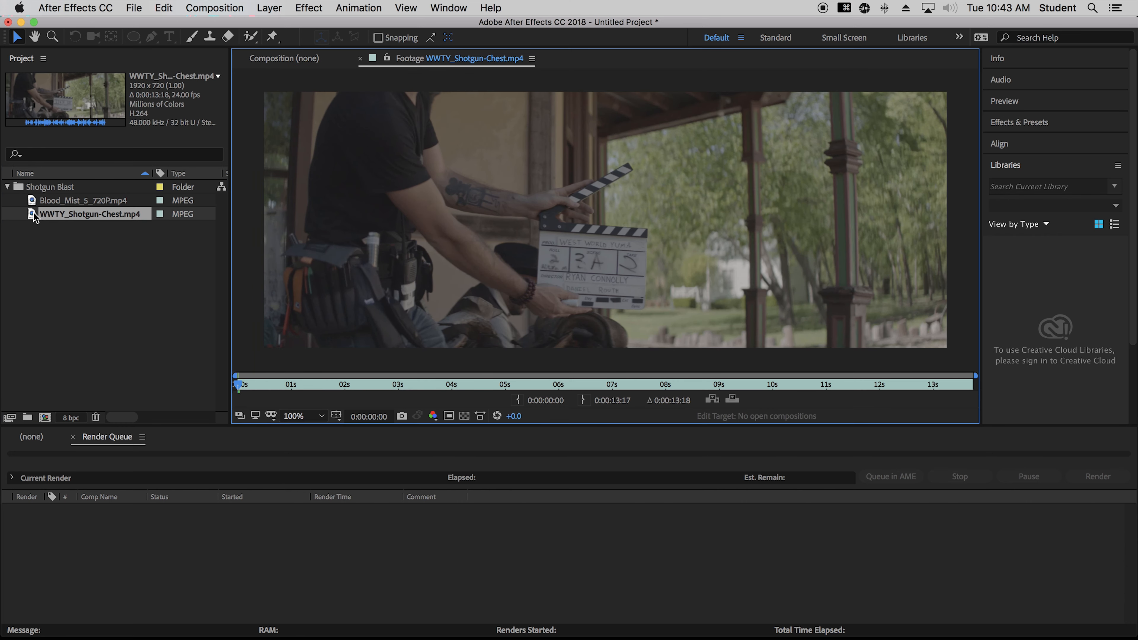
key("space")
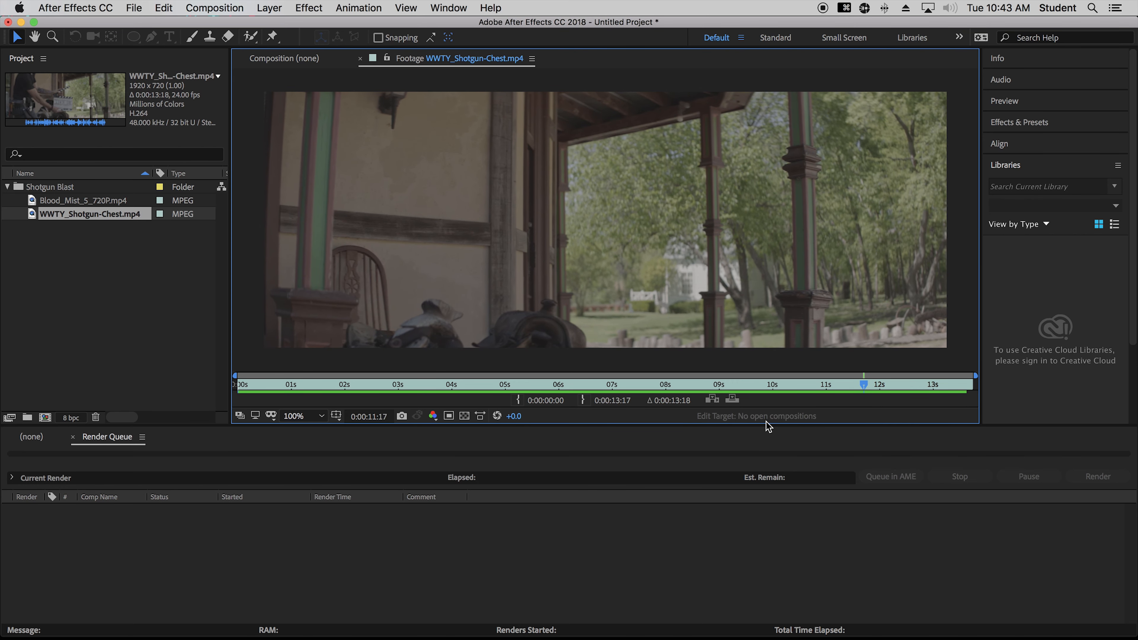
left_click_drag(608, 390, 762, 383)
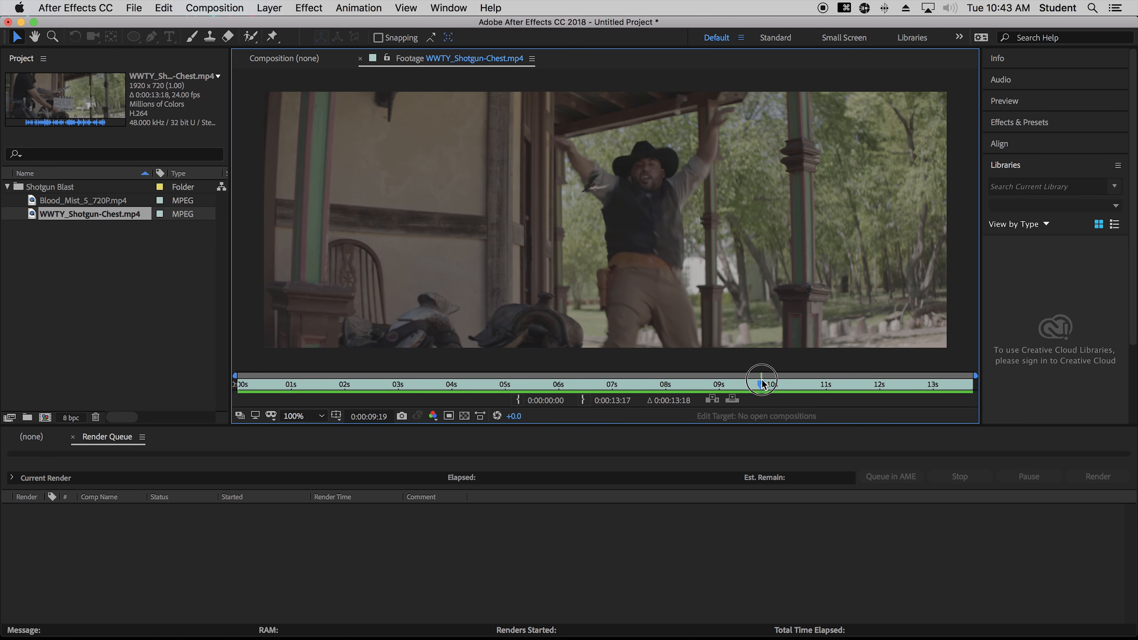
mouse_move(762, 384)
left_mouse_down()
mouse_move(730, 383)
mouse_move(753, 383)
left_mouse_up()
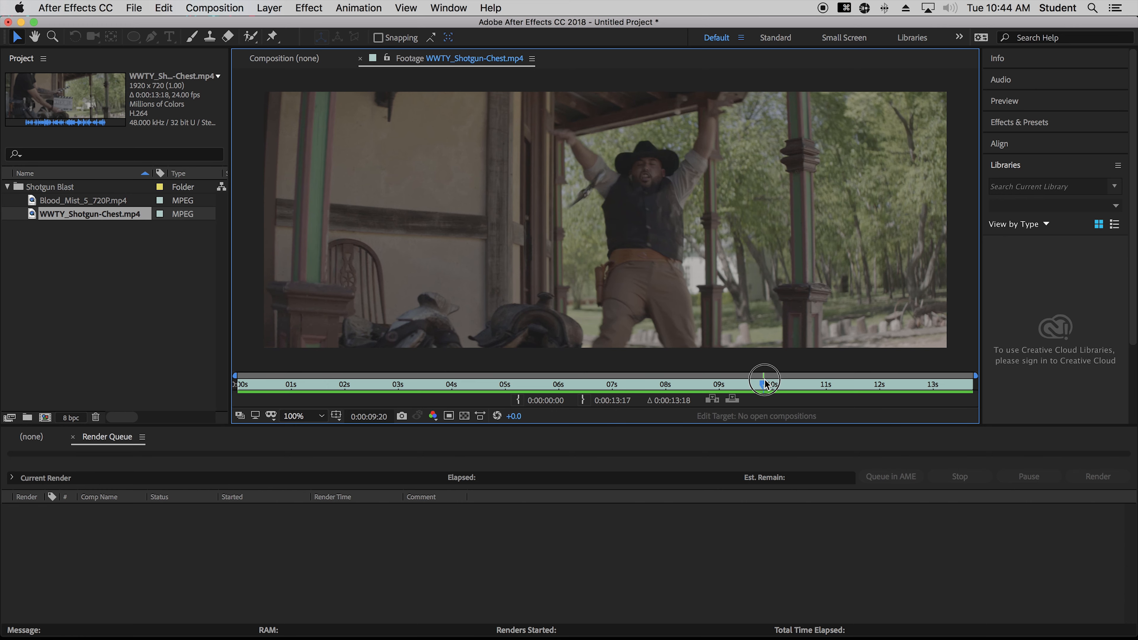
left_click_drag(765, 384, 692, 384)
Step: Preview and scrub through the Blood_Mist_5_720P.mp4 footage, and close its footage view
double_click(45, 206)
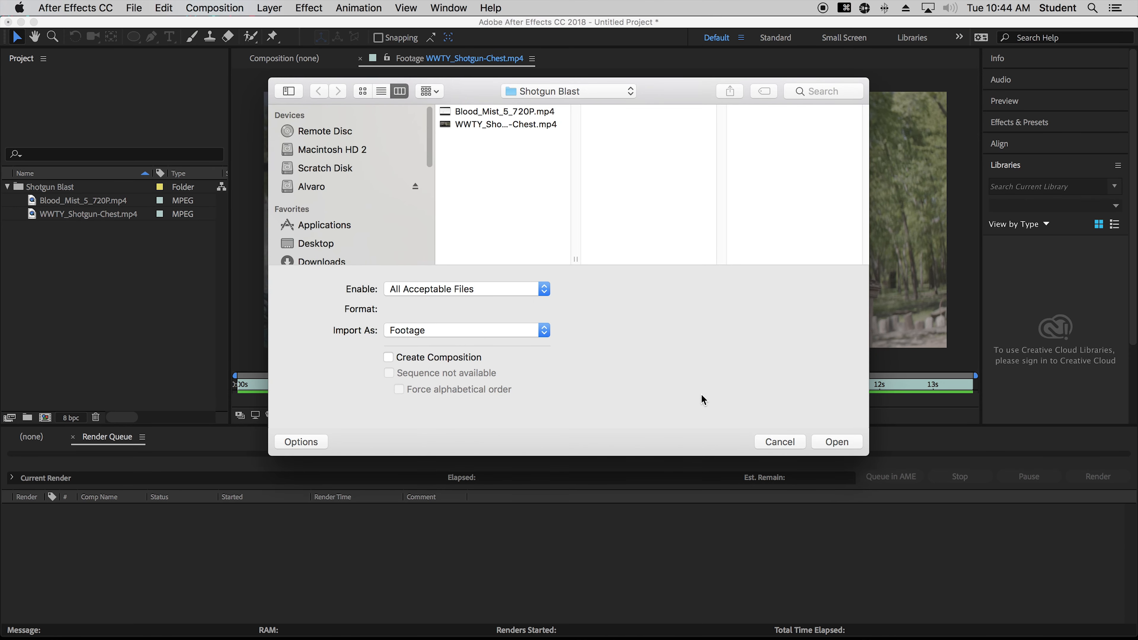
left_click(791, 442)
double_click(31, 201)
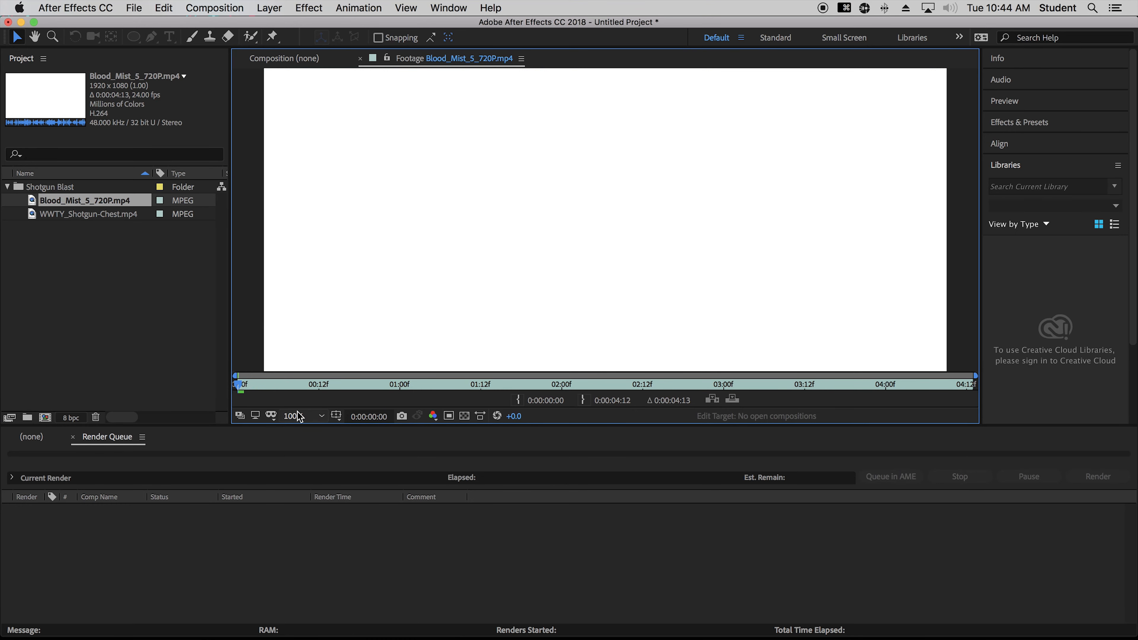
key("space")
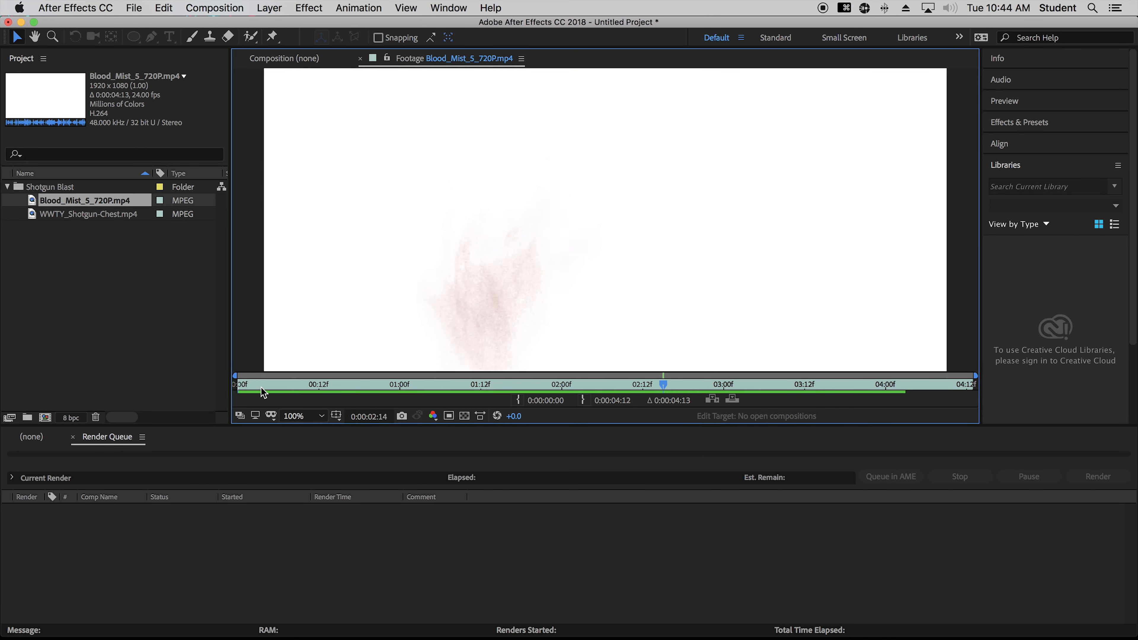
left_click(238, 384)
left_click_drag(239, 389, 319, 366)
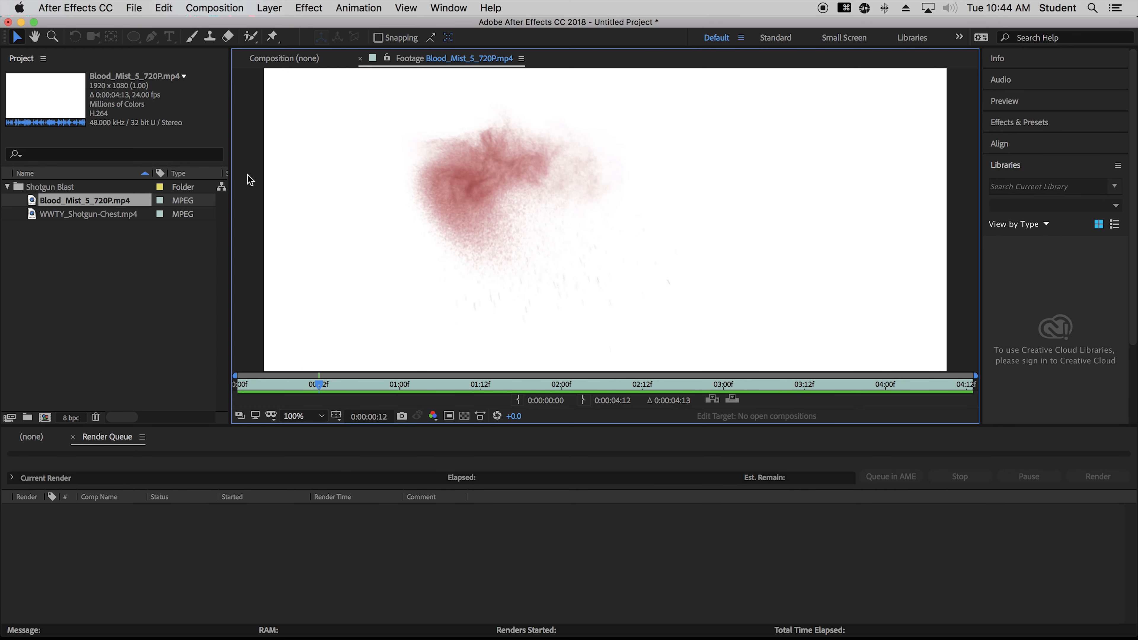
left_click(361, 59)
left_click(111, 284)
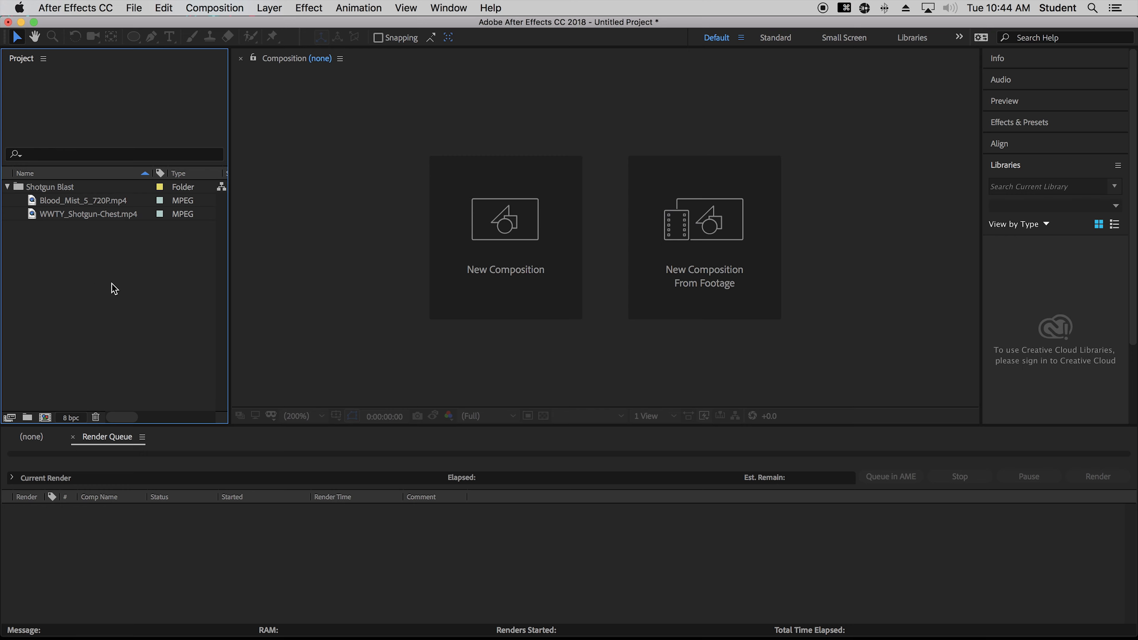
Step: Save the project as LastNameFirstInitial_E27_ShotgunBlast in the In-Class Exercises folder
left_click(134, 8)
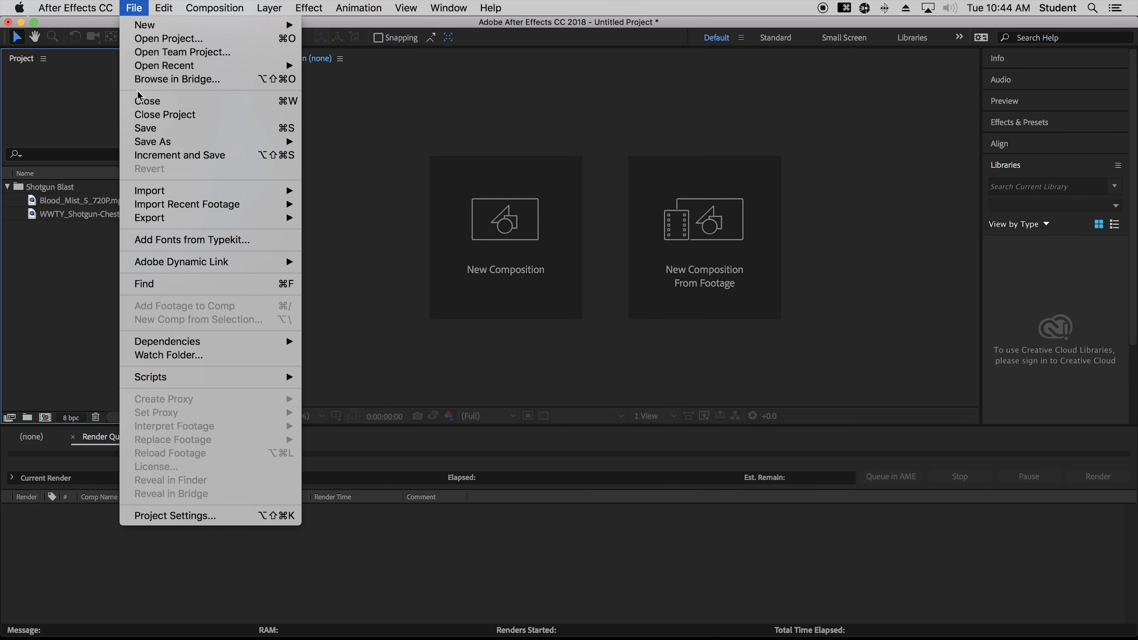
mouse_move(149, 142)
left_click(334, 143)
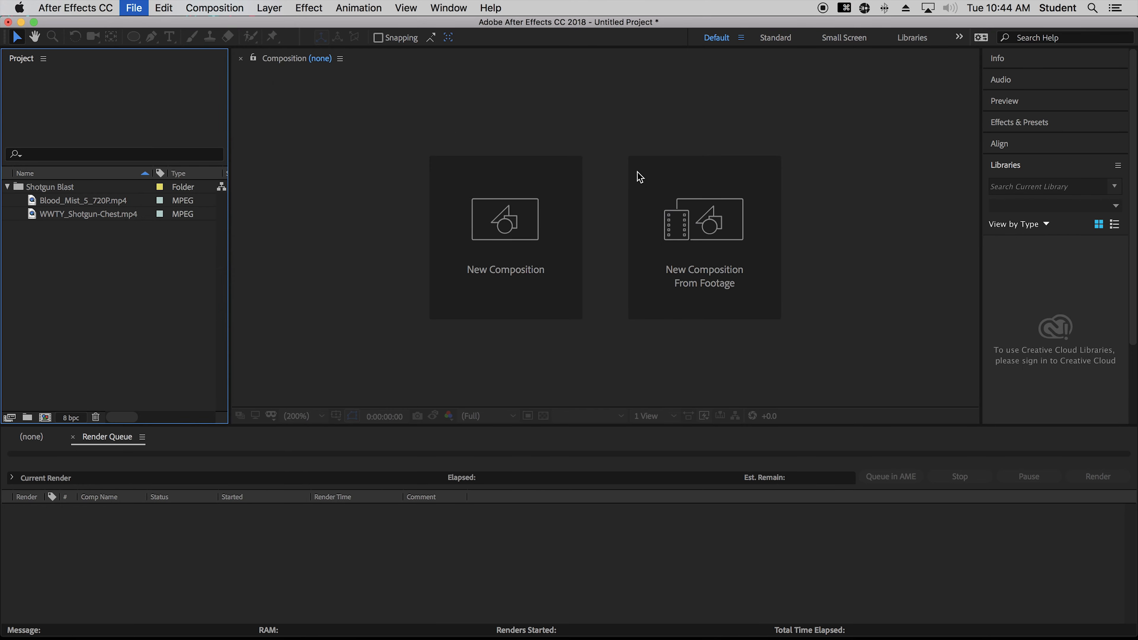
left_click(673, 251)
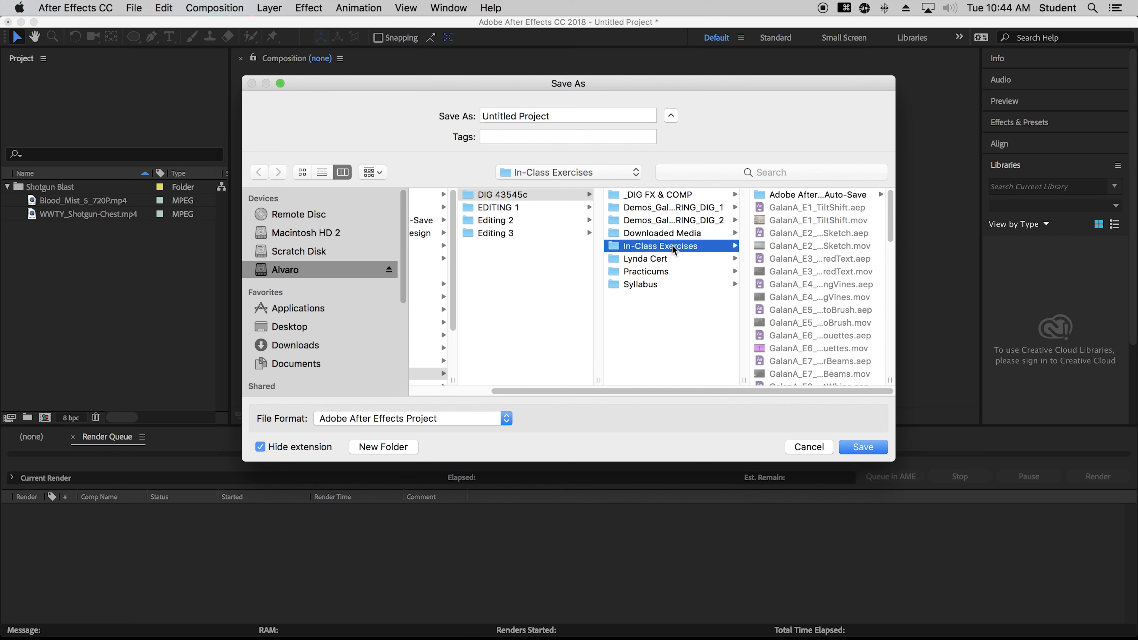
left_click(570, 116)
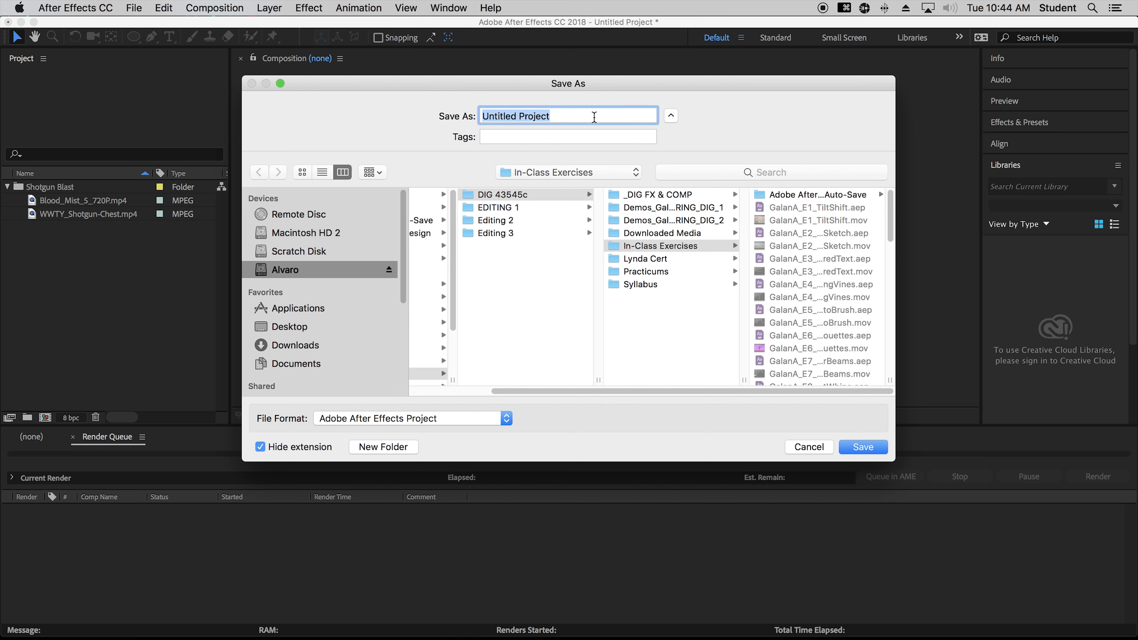
type("LastNameFir")
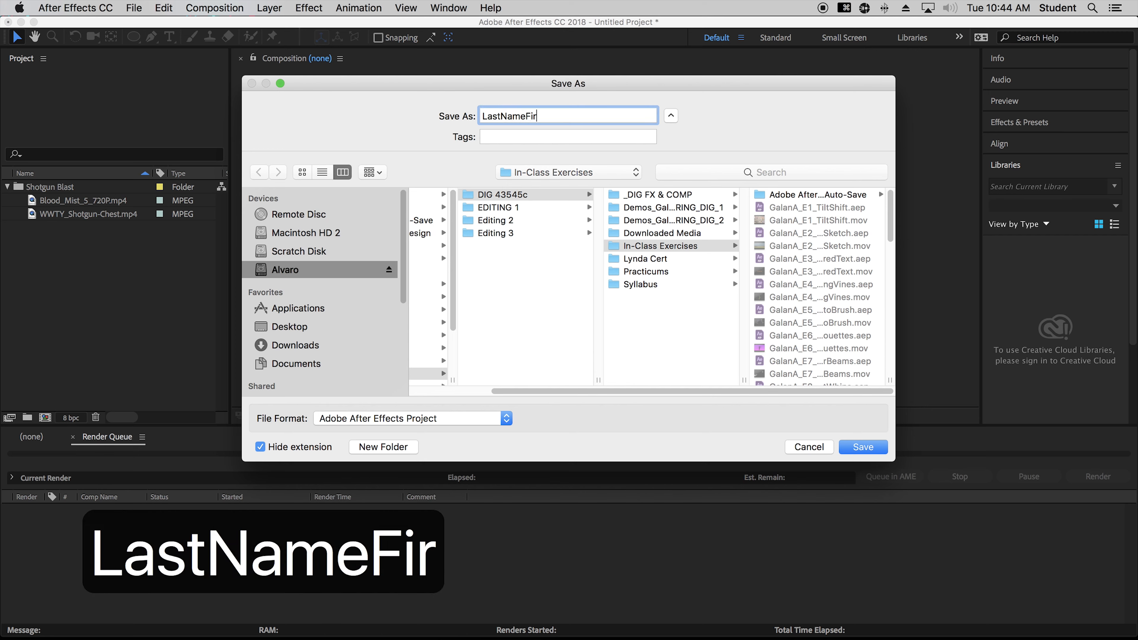
type("stInitial_")
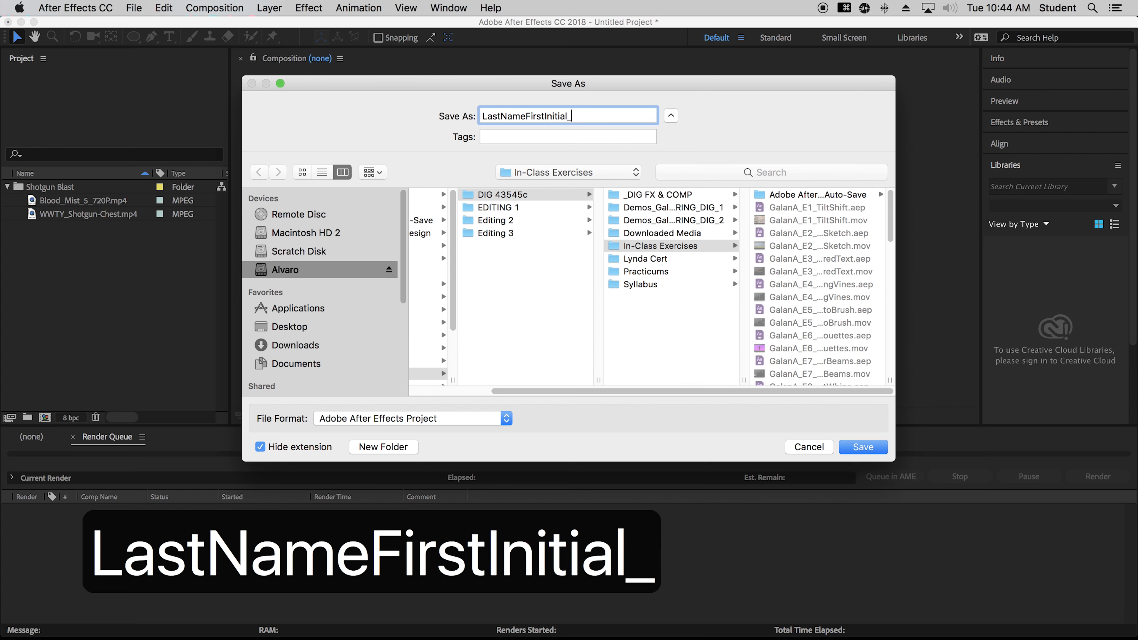
type("E27_")
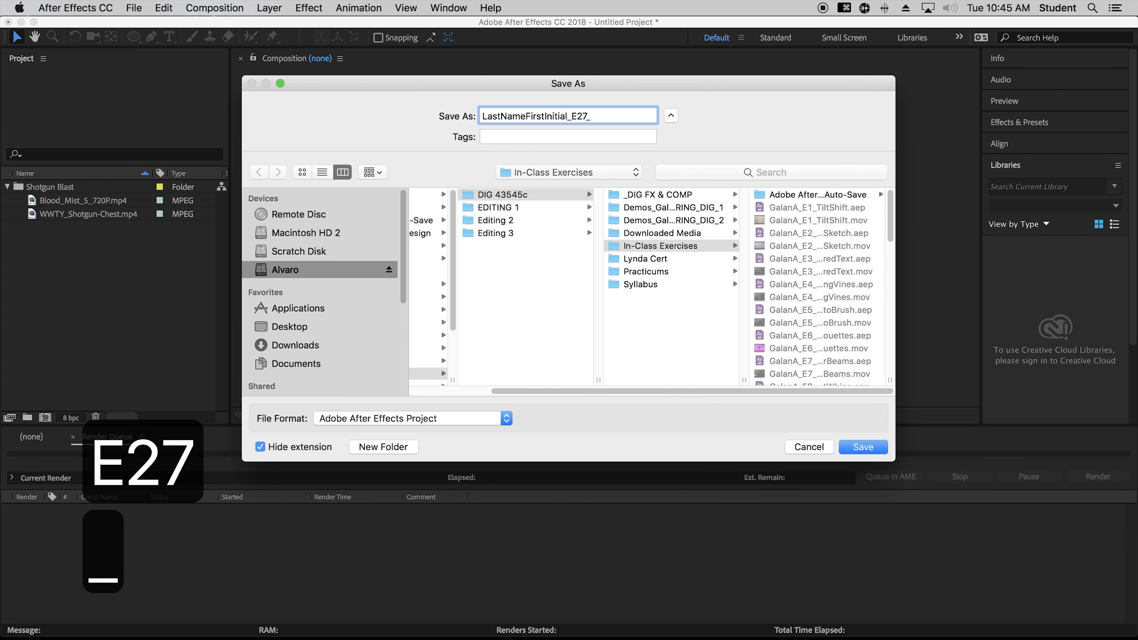
type("ShotgunBlast")
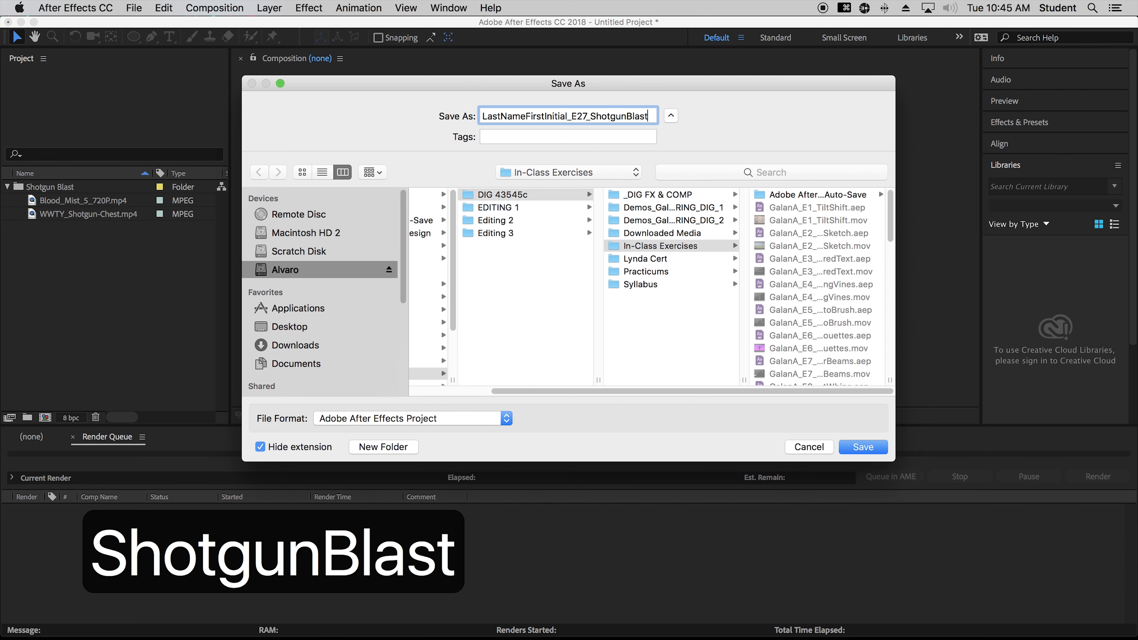
key("Return")
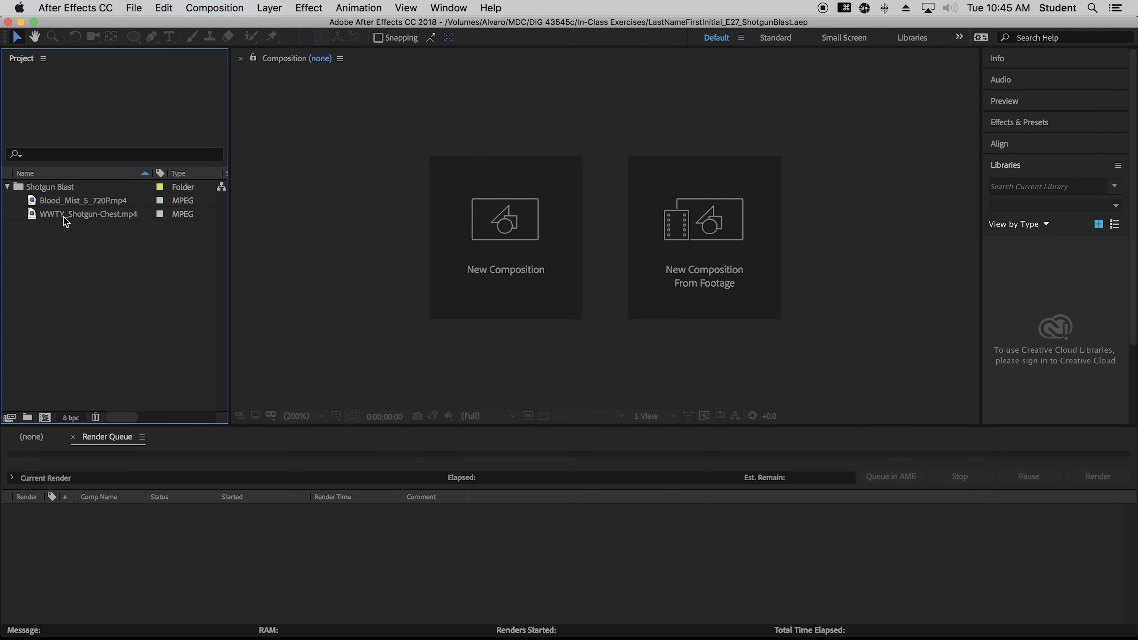
Step: Trim the WWTY_Shotgun-Chest.mp4 footage with an in point at 0:00:09:07 and an out point at 0:00:11:05
mouse_move(65, 215)
left_mouse_down()
mouse_move(80, 214)
mouse_move(45, 212)
left_mouse_up()
double_click(30, 213)
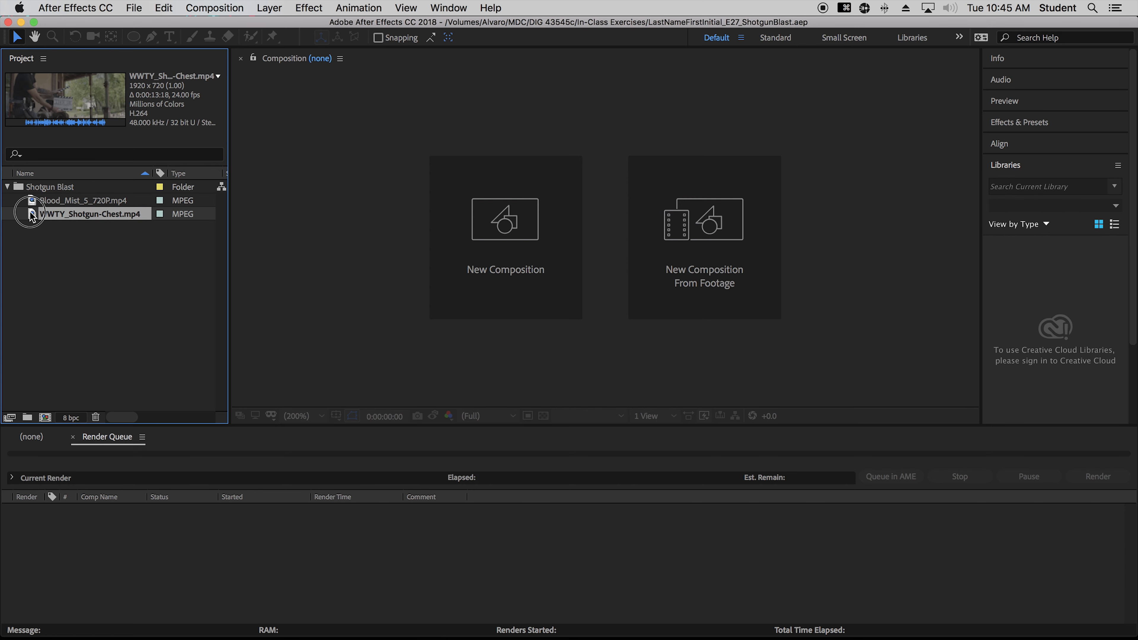
left_click_drag(255, 384, 408, 363)
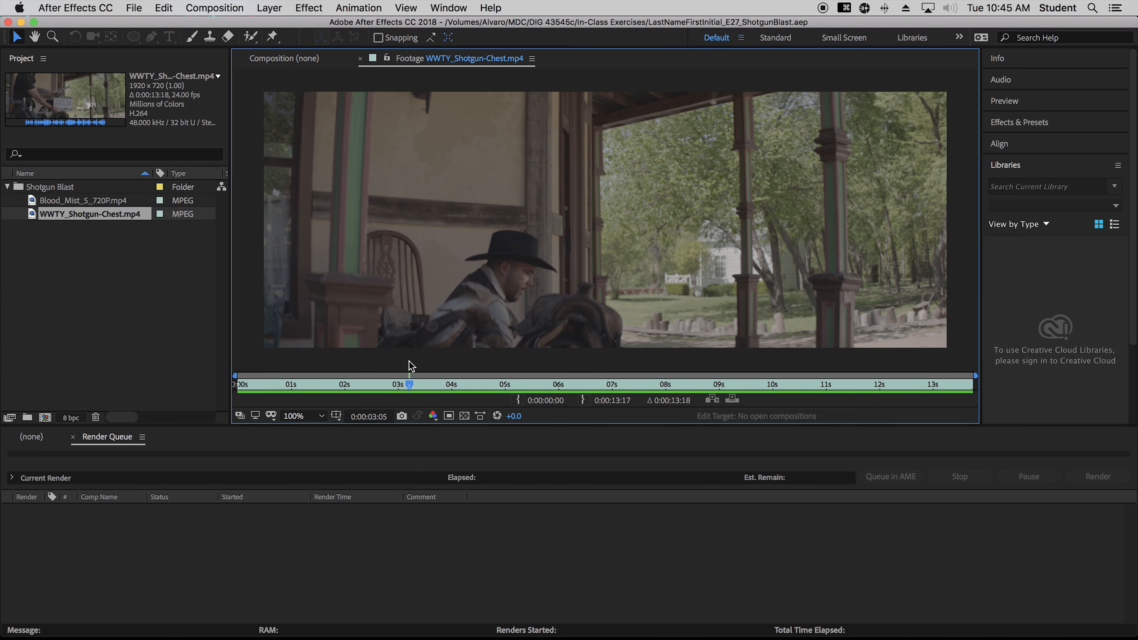
left_click(370, 416)
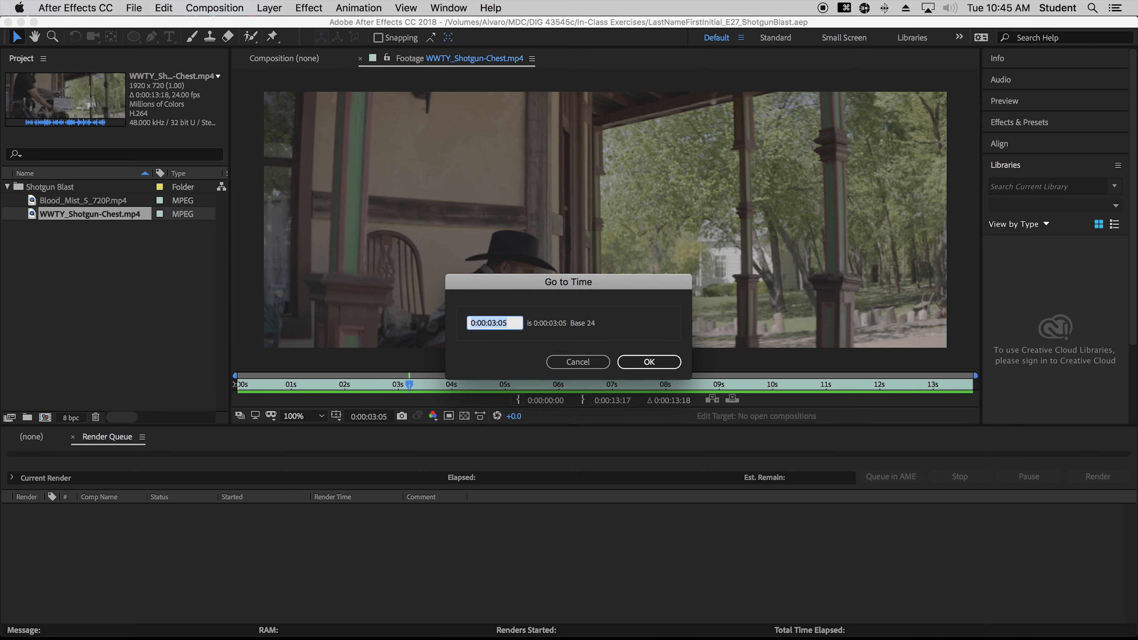
type("0907")
key("Return")
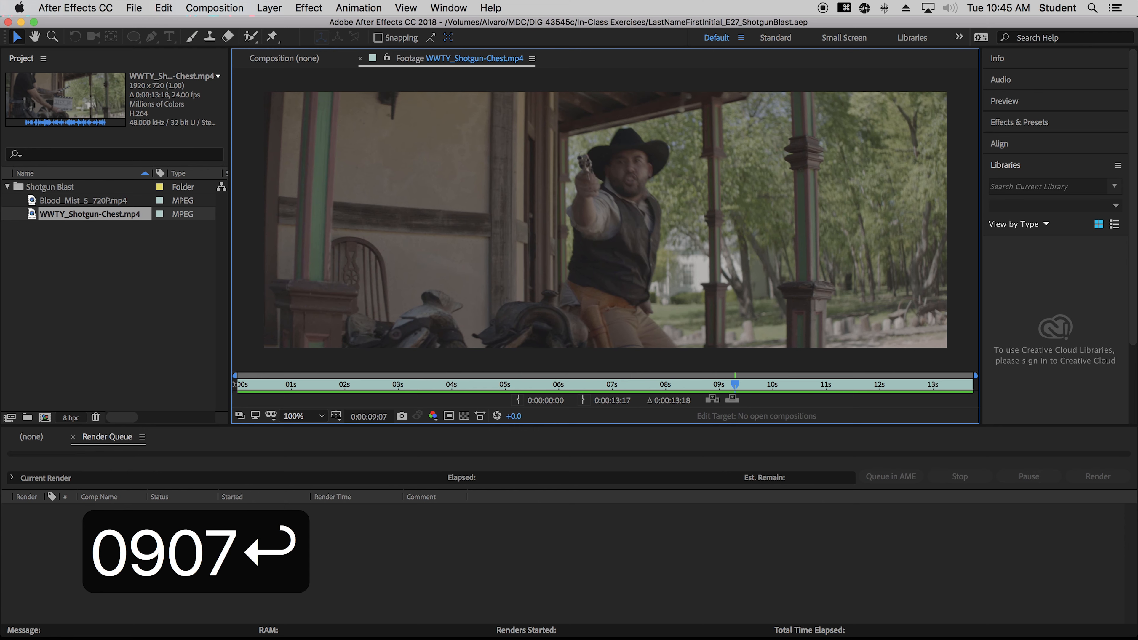
left_click(519, 400)
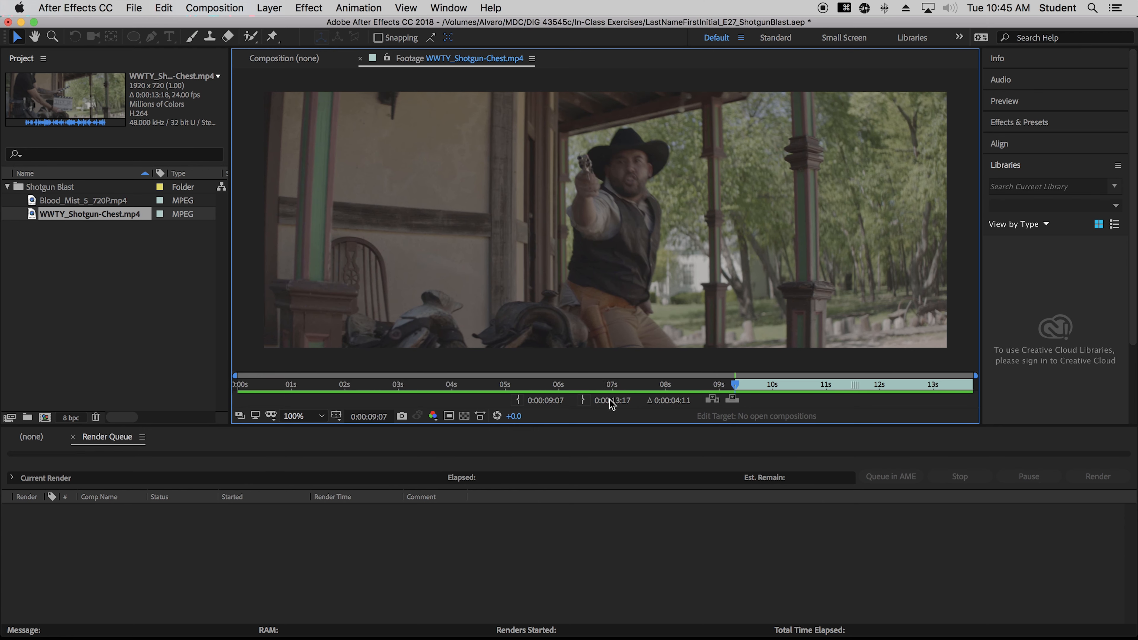
left_click_drag(736, 384, 837, 391)
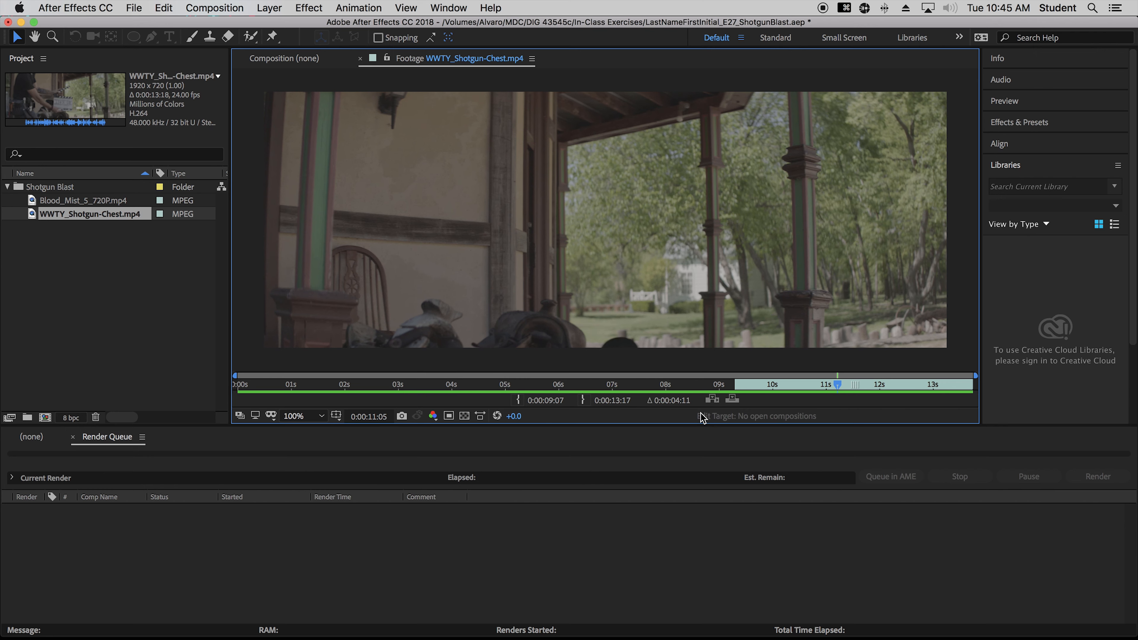
left_click(584, 400)
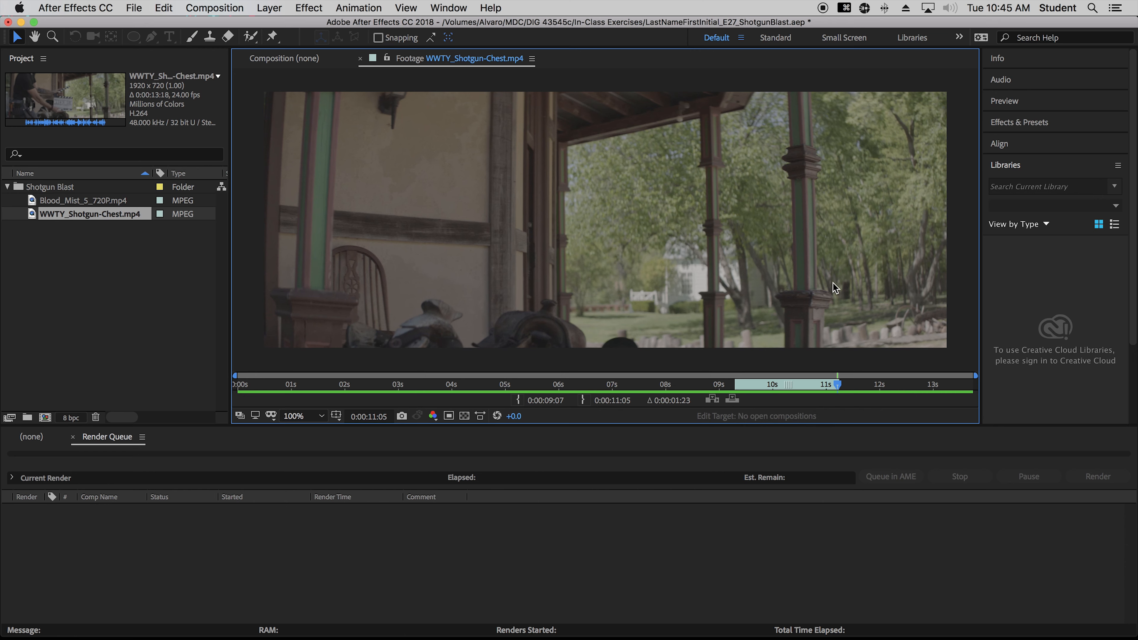
Step: Create a composition from the trimmed WWTY_Shotgun-Chest.mp4 footage and preview it
left_click_drag(30, 215, 45, 417)
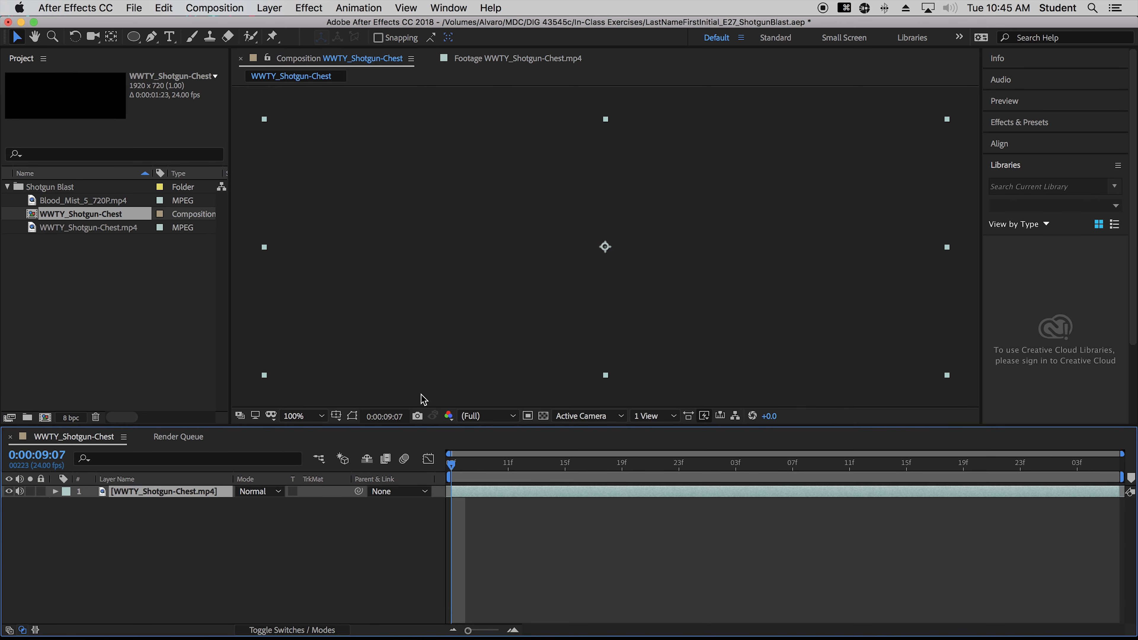
key("space")
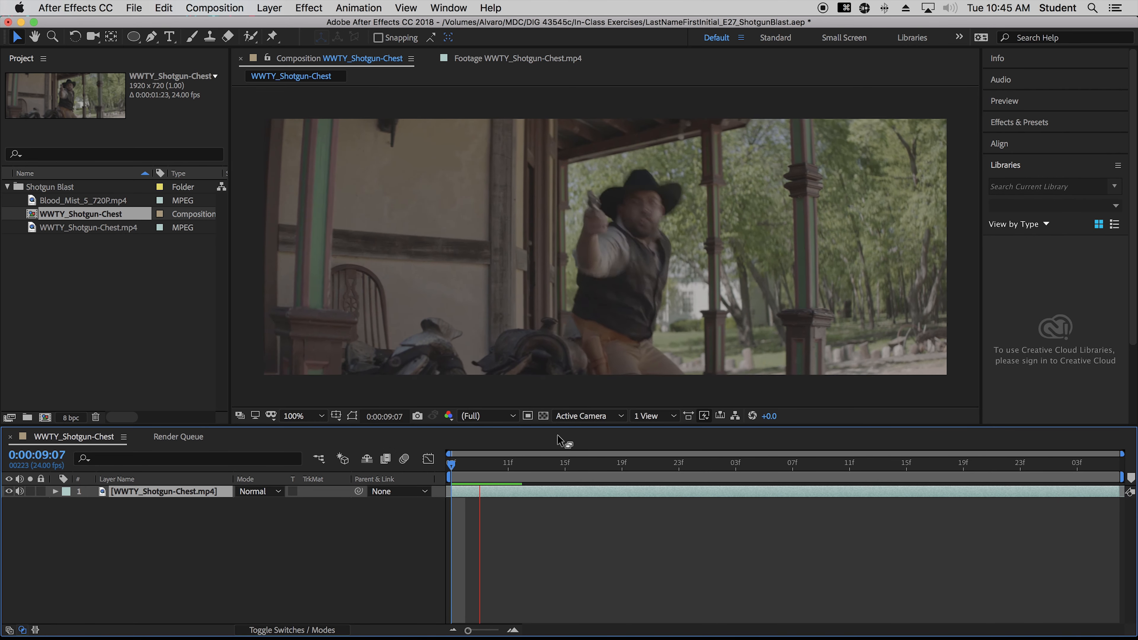
key("space")
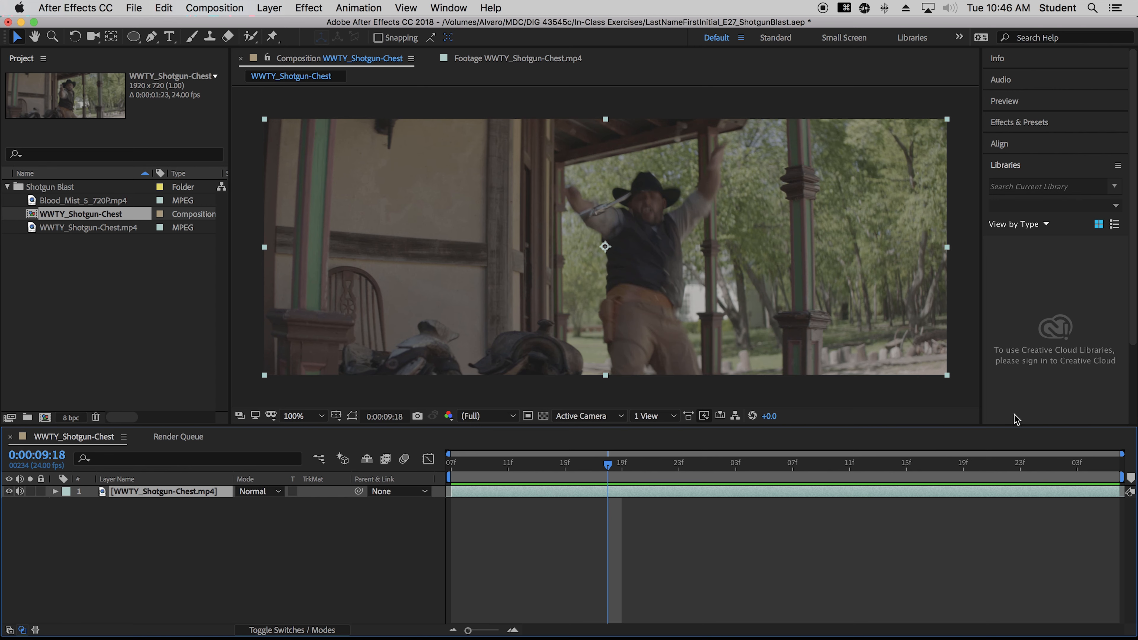
Step: Trim the layer to end at 0:00:09:10 and duplicate it, extending the lower copy back to the composition's end
left_click_drag(458, 466, 497, 473)
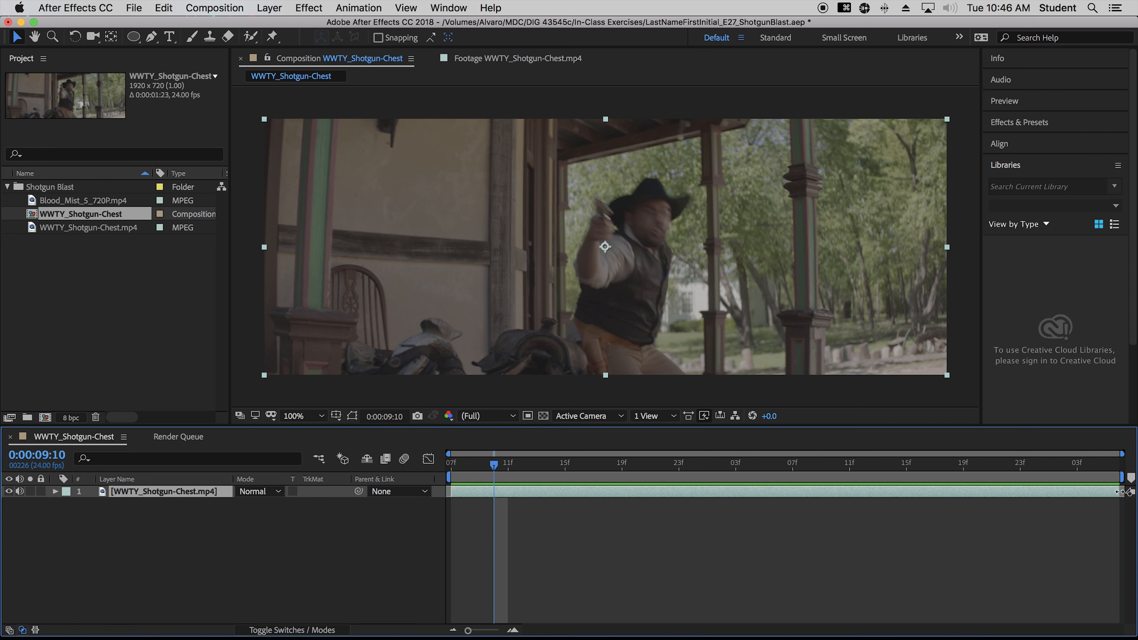
left_click_drag(1119, 492, 494, 470)
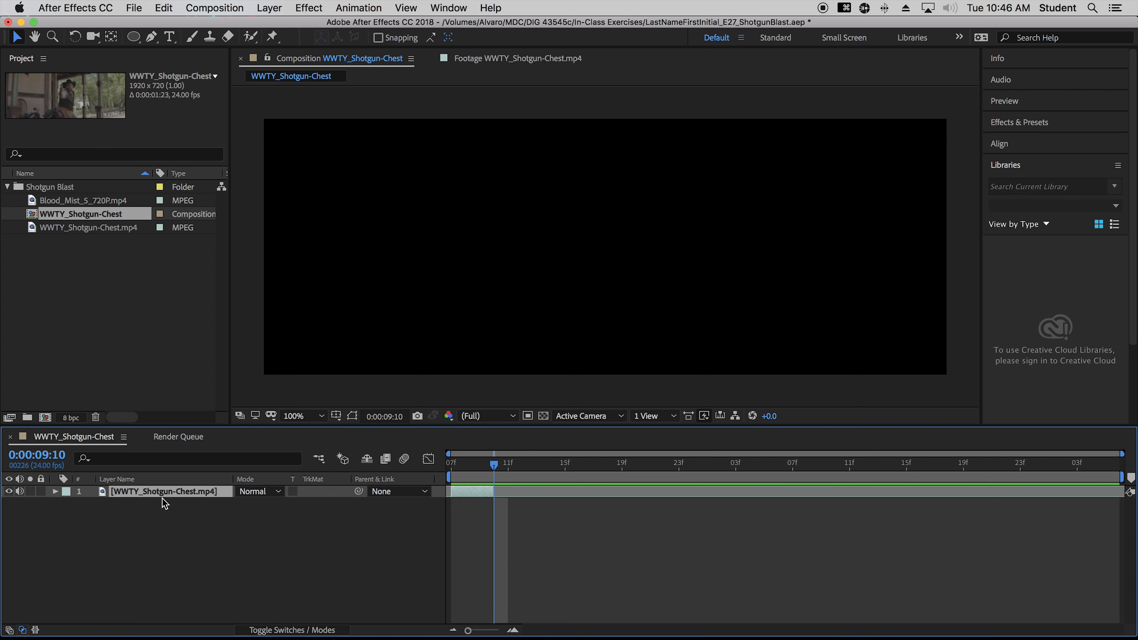
key("super+d")
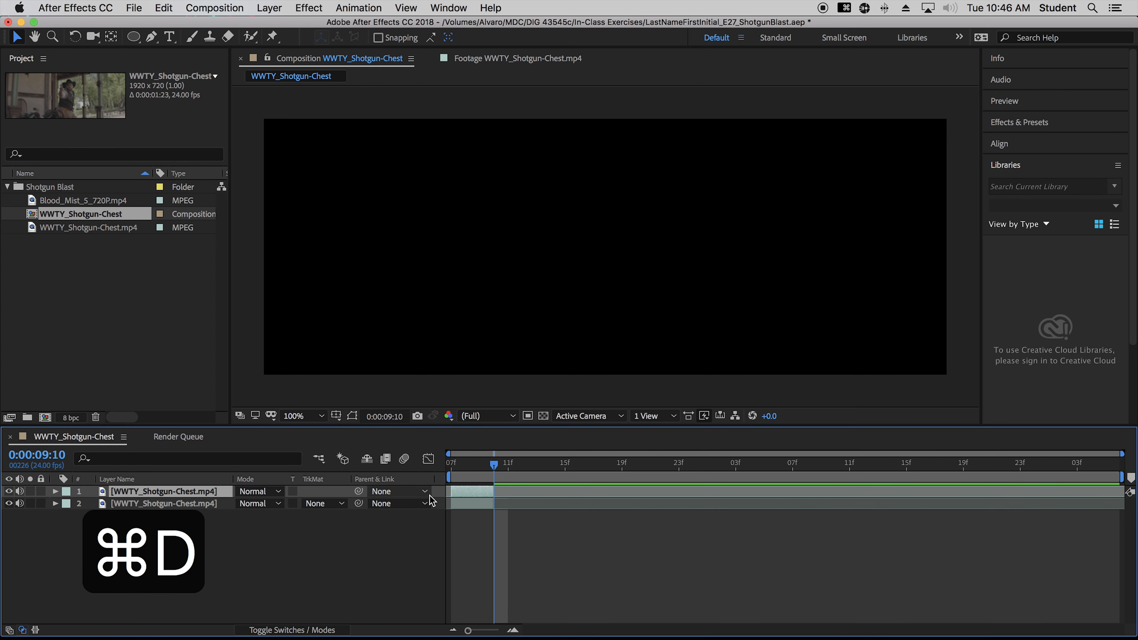
left_click_drag(491, 504, 1131, 515)
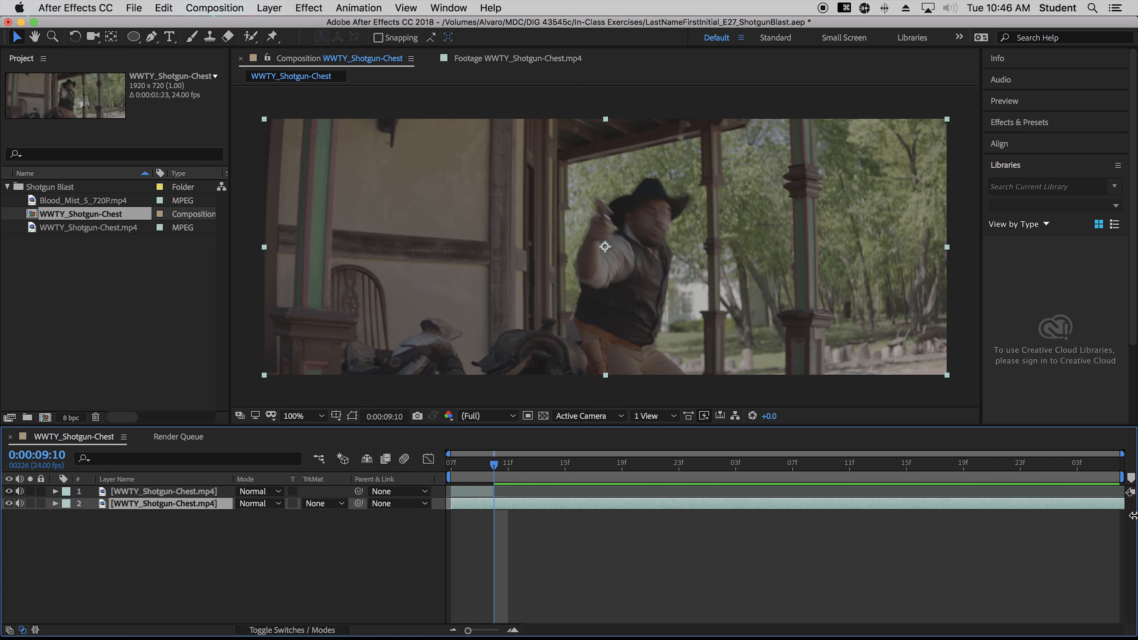
Step: Trim the lower copy's start to 0:00:09:17 and slide it to begin at 0:00:09:10, where the upper layer ends
left_click(497, 465)
left_click_drag(498, 466, 593, 473)
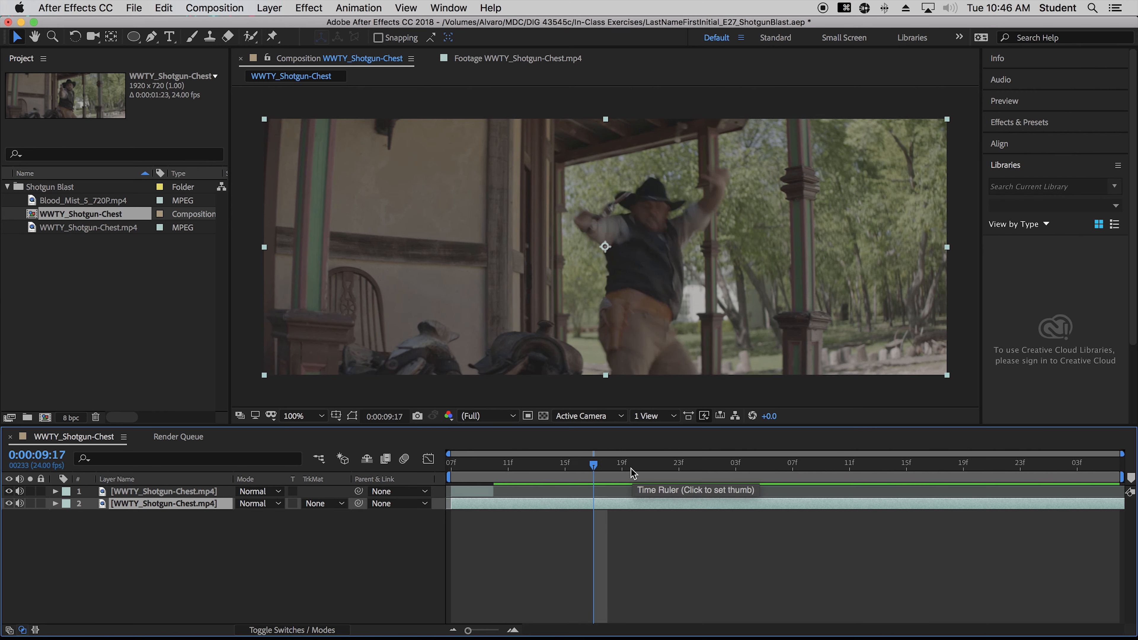
left_click(464, 504)
left_click_drag(464, 503, 556, 504)
Step: Play the composition from its start several times to check the jump cut between the two layers
left_click(458, 464)
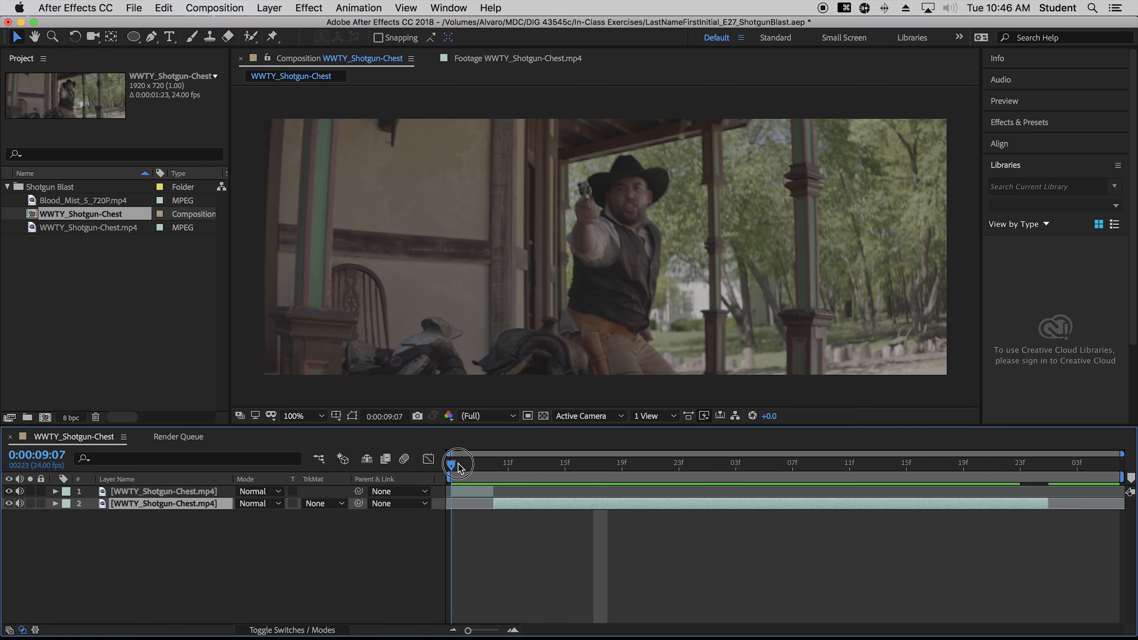
mouse_move(458, 464)
left_mouse_down()
mouse_move(504, 470)
mouse_move(451, 469)
left_mouse_up()
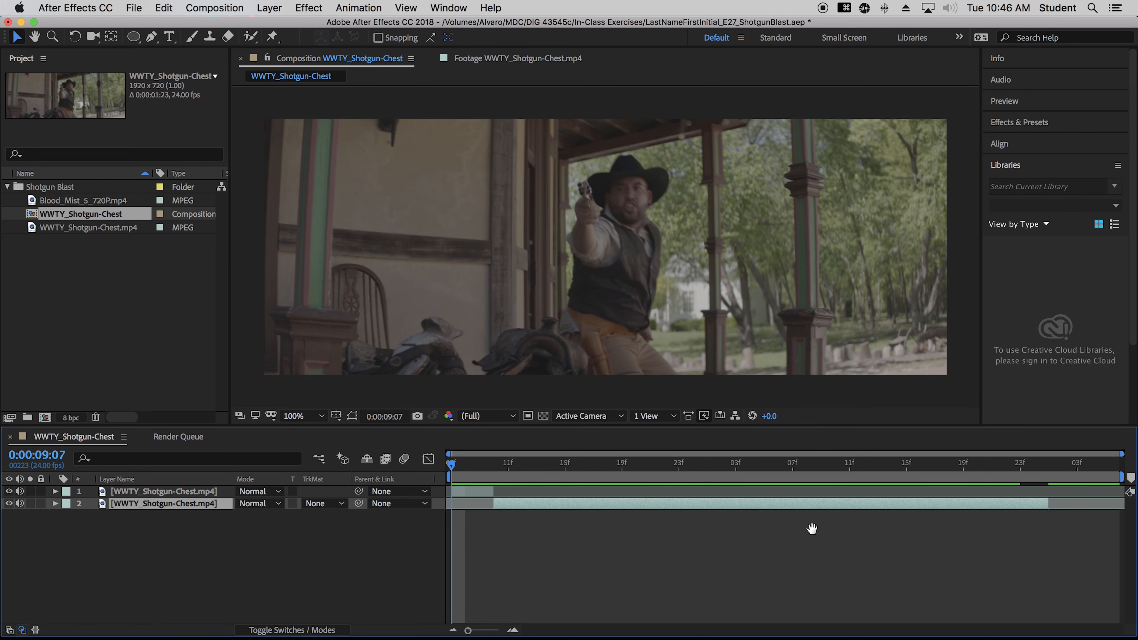
key("space")
key("space")
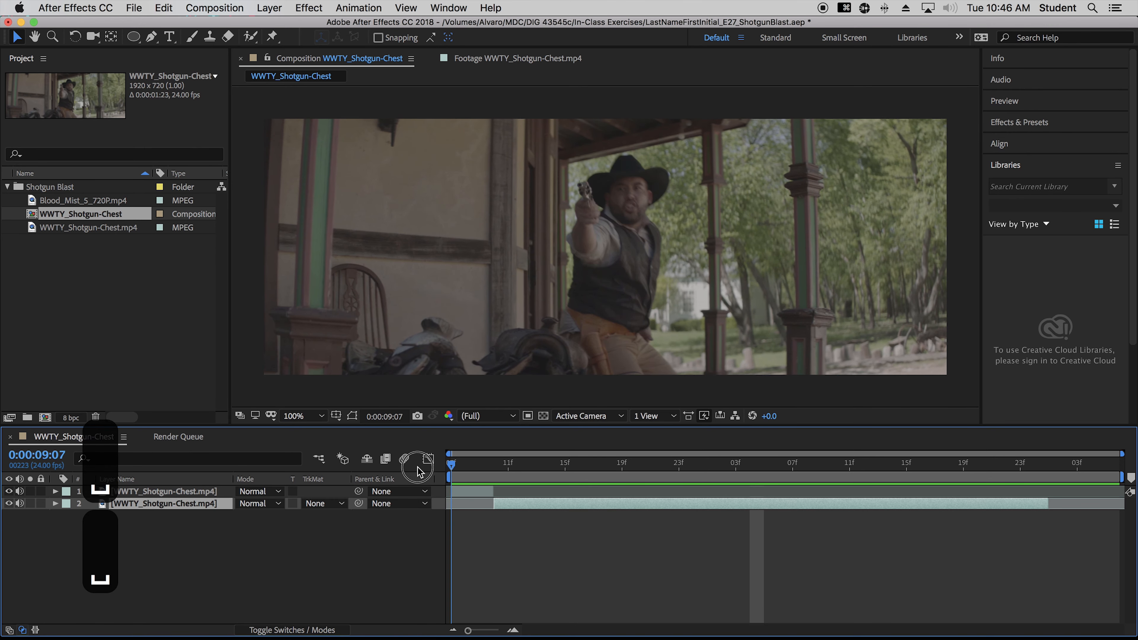
key("space")
key("space")
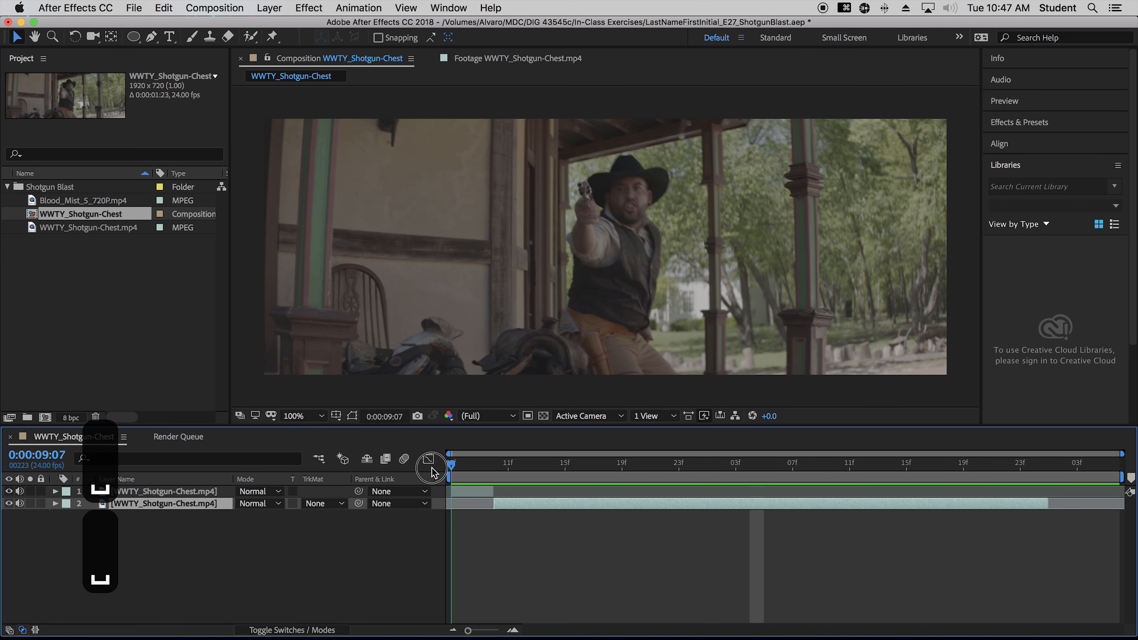
key("space")
key("space")
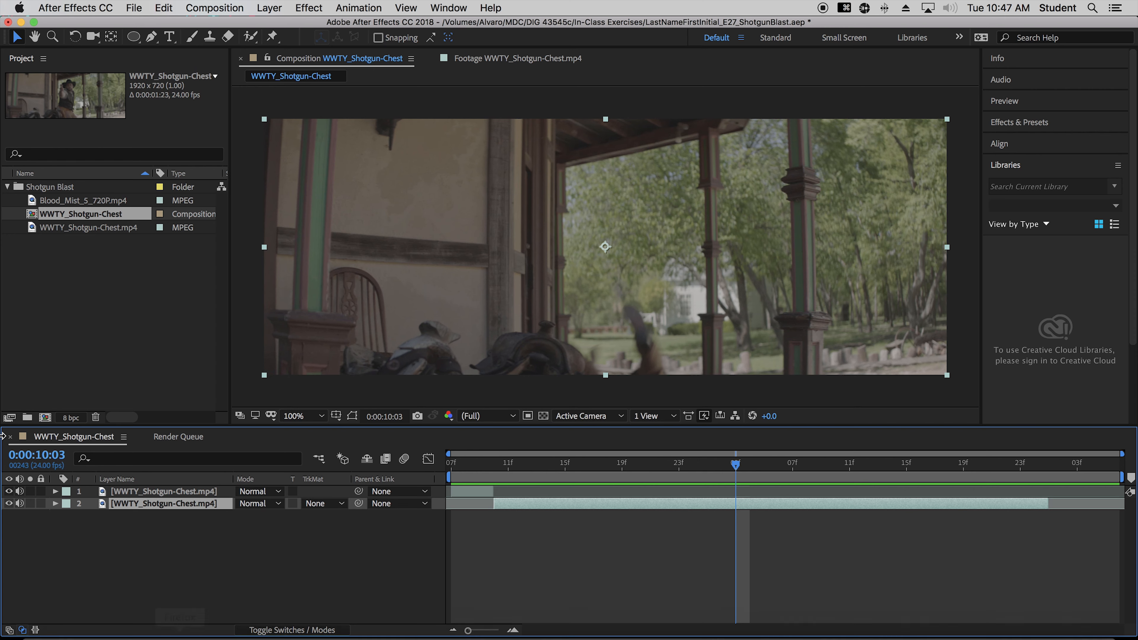
Step: Rename the upper layer Jump Start and the lower layer Jump End
left_click(150, 491)
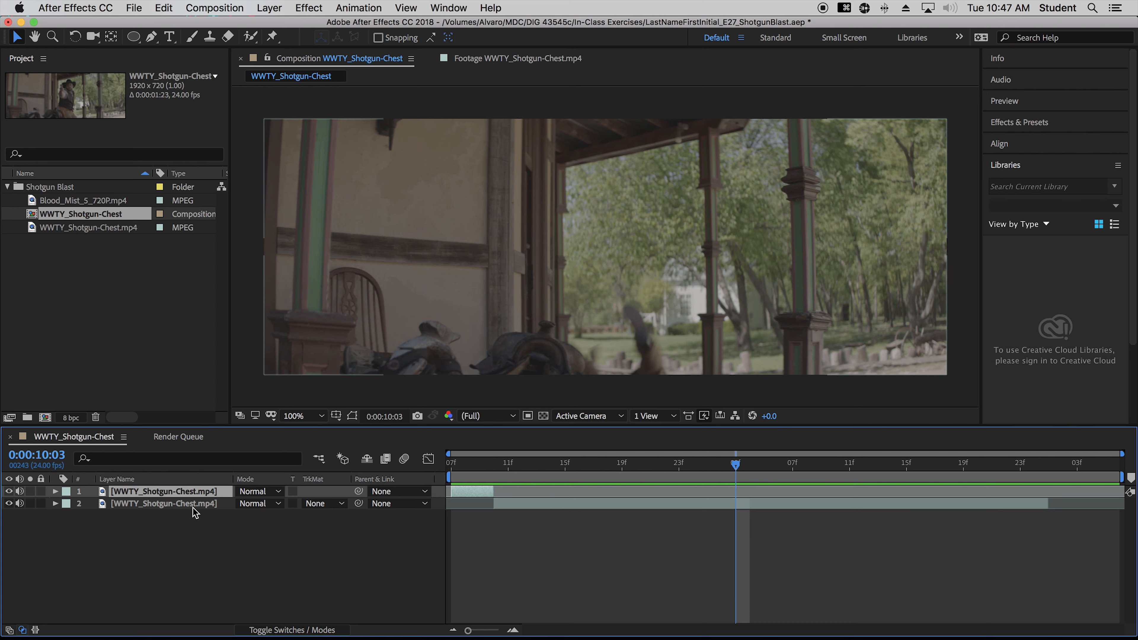
key("Return")
type("Jump Start")
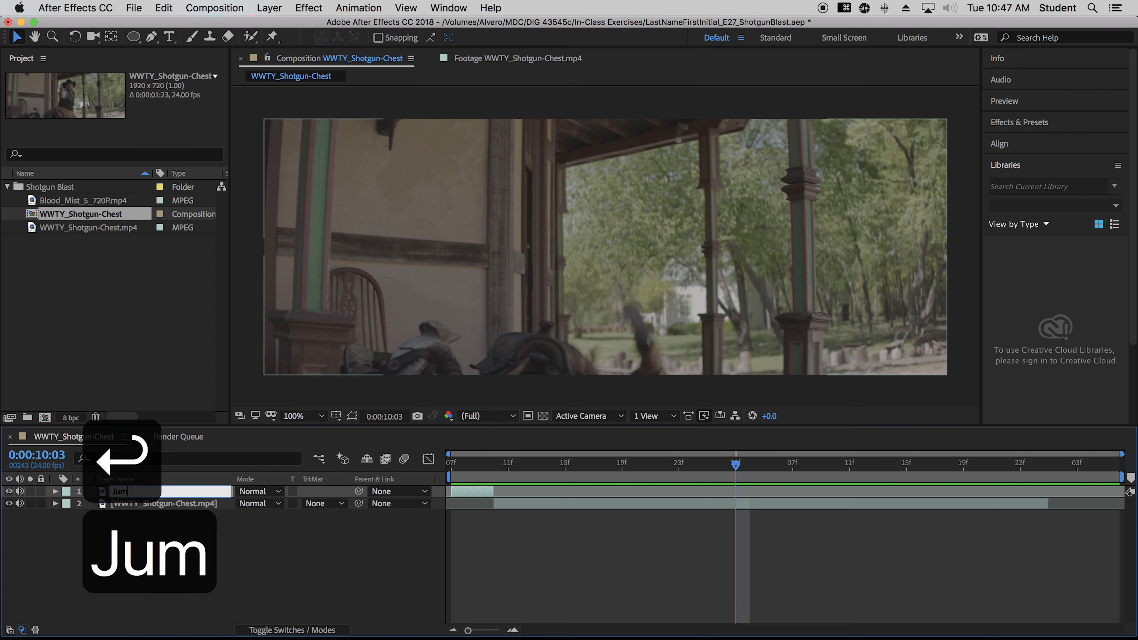
left_click(140, 503)
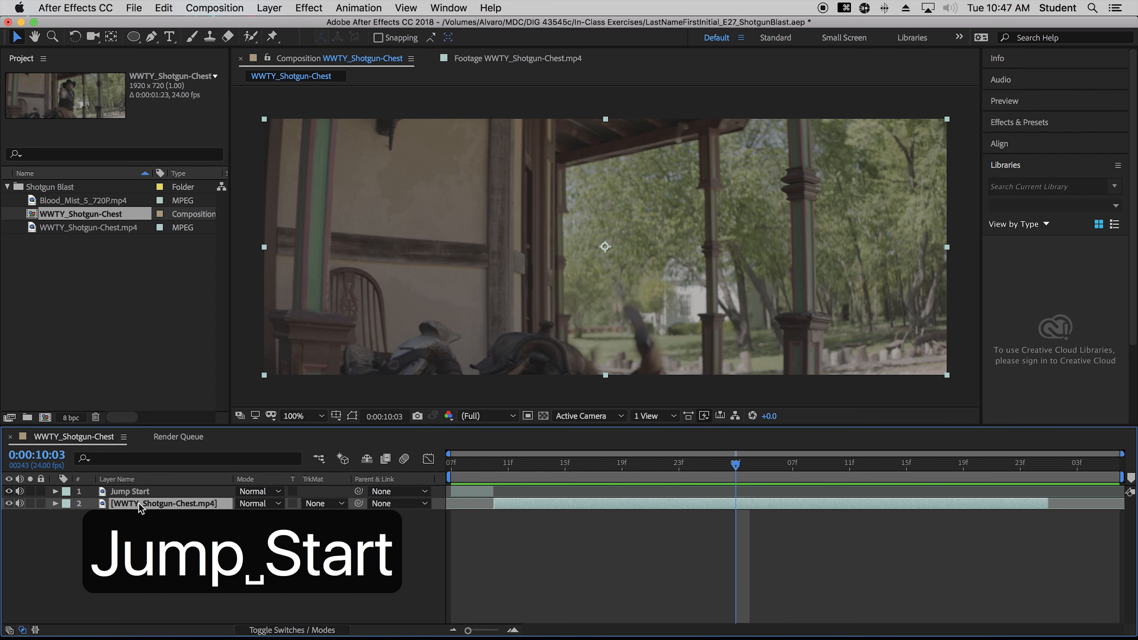
key("Return")
type("Jump End")
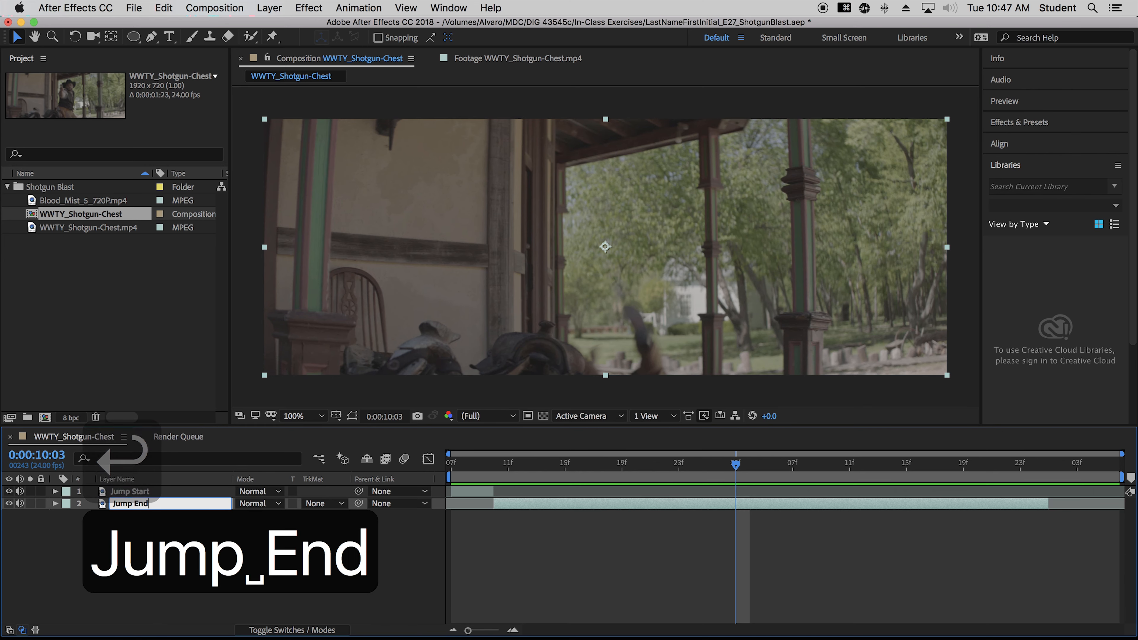
key("Return")
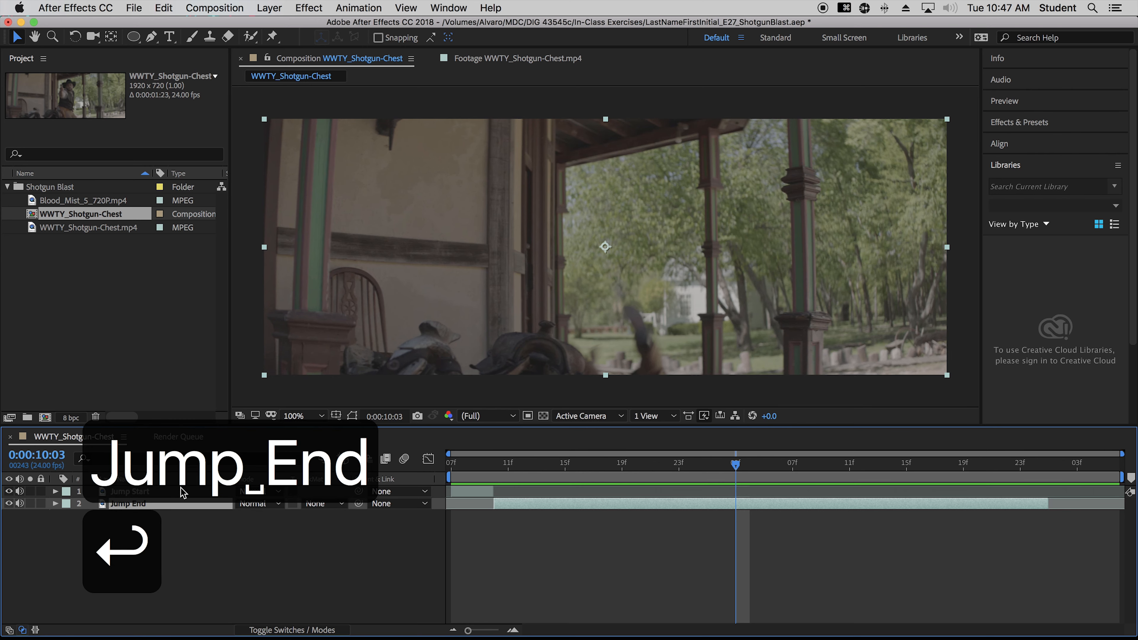
Step: Extend the start of the Jump End layer back to the composition's beginning, under Jump Start
left_click_drag(535, 463, 497, 471)
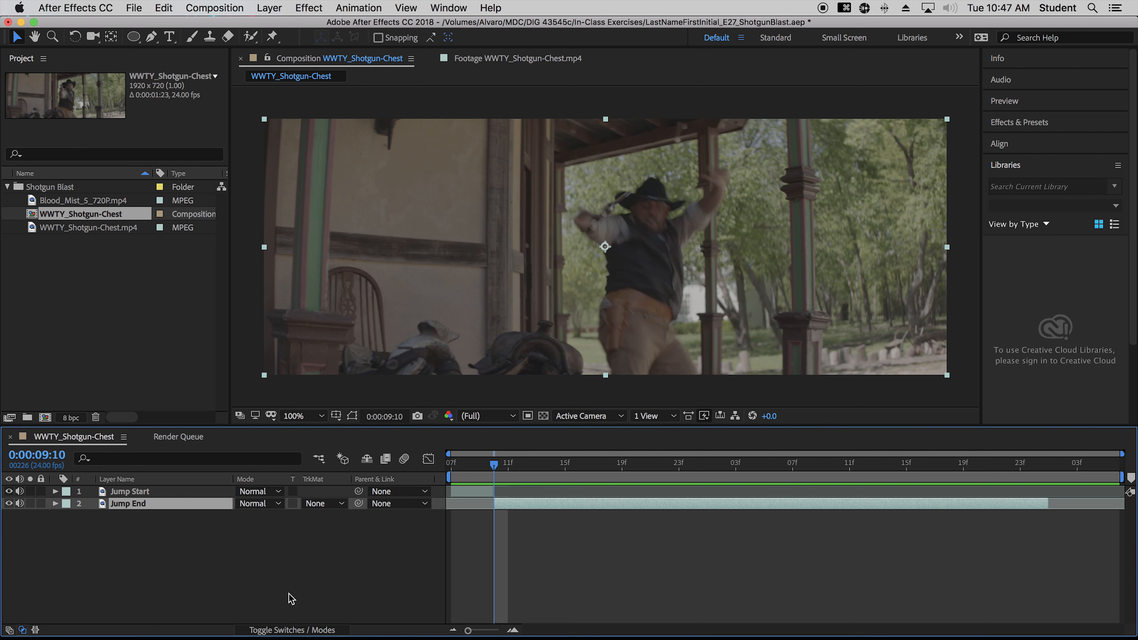
left_click_drag(494, 502, 452, 502)
Step: Draw a four-point Pen mask around the gunslinger on Jump Start at 0:00:09:07, and check it with Jump End briefly hidden
left_click(131, 491)
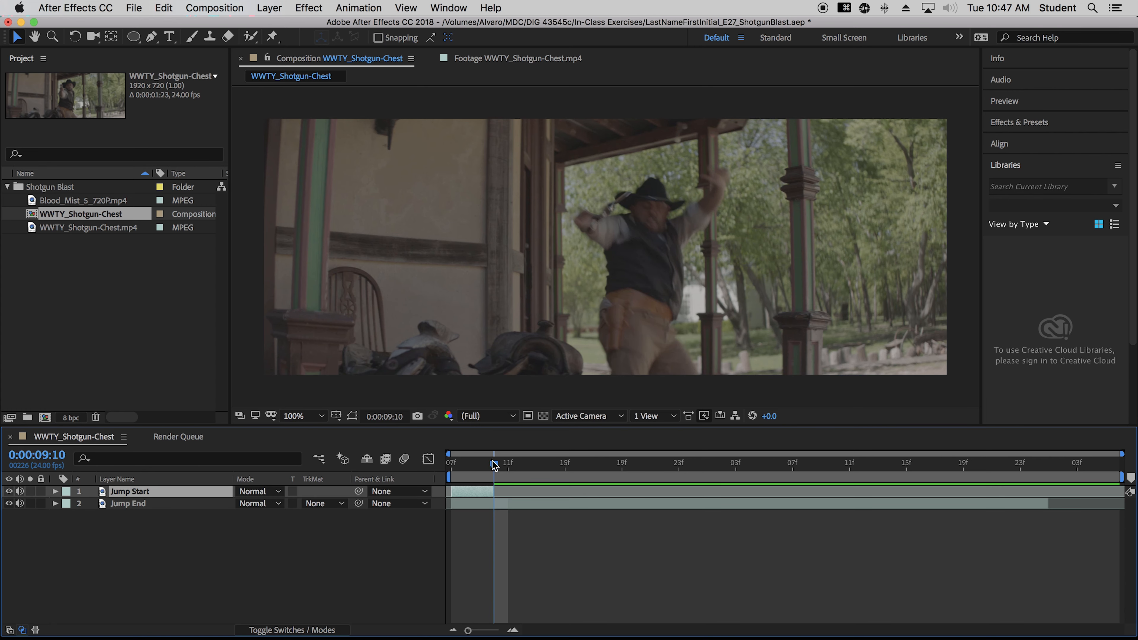
left_click_drag(494, 464, 452, 465)
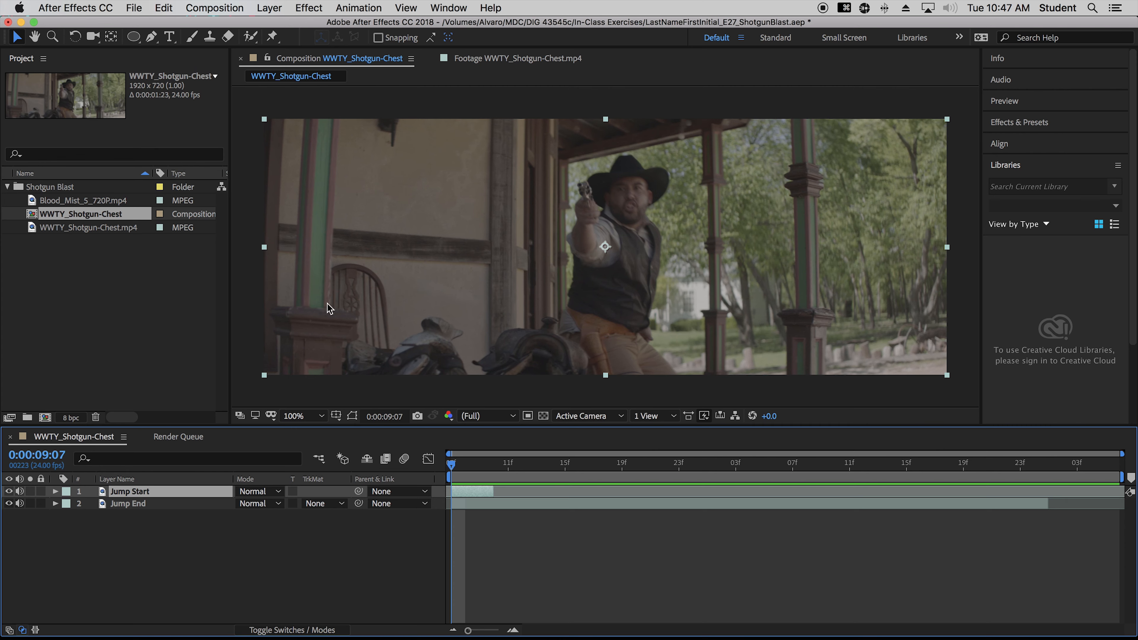
left_click(151, 37)
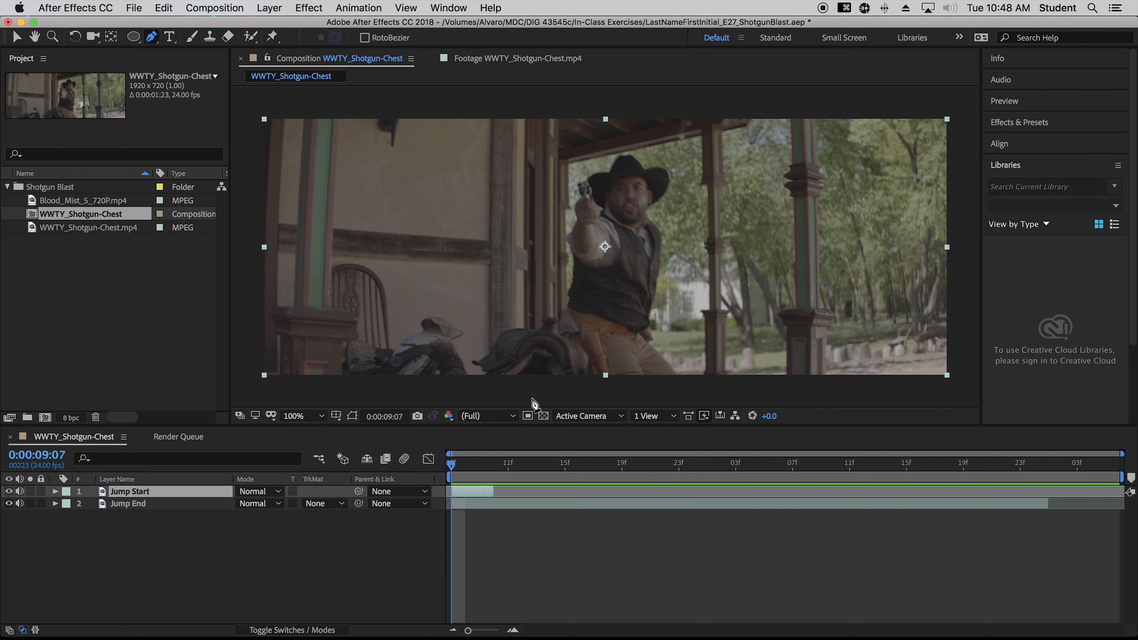
left_click(538, 392)
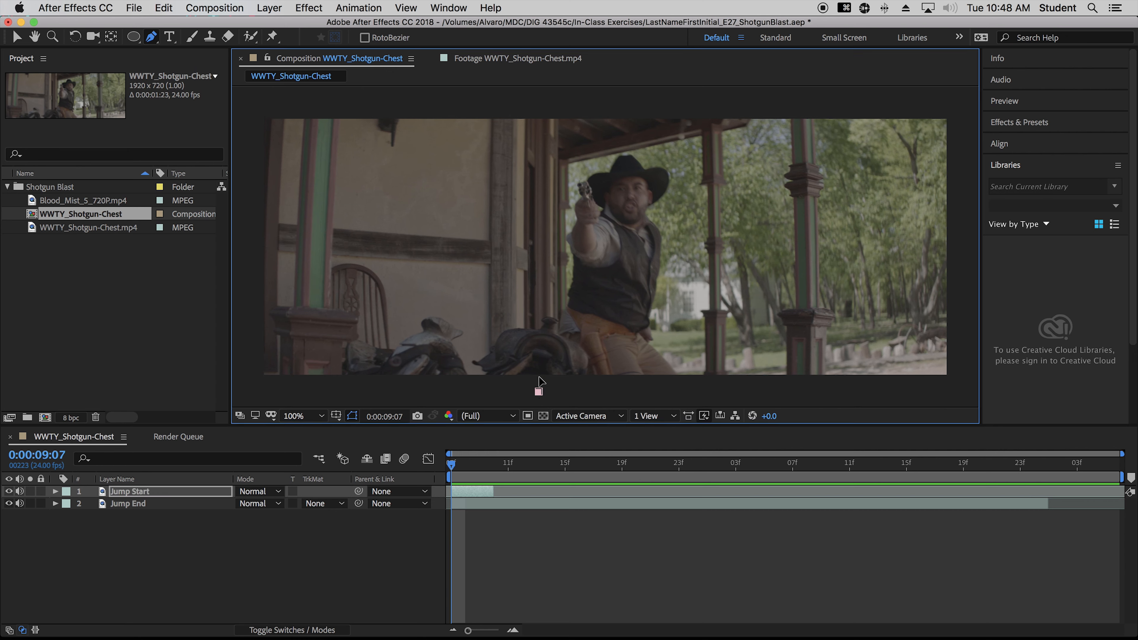
left_click(542, 160)
left_click(803, 105)
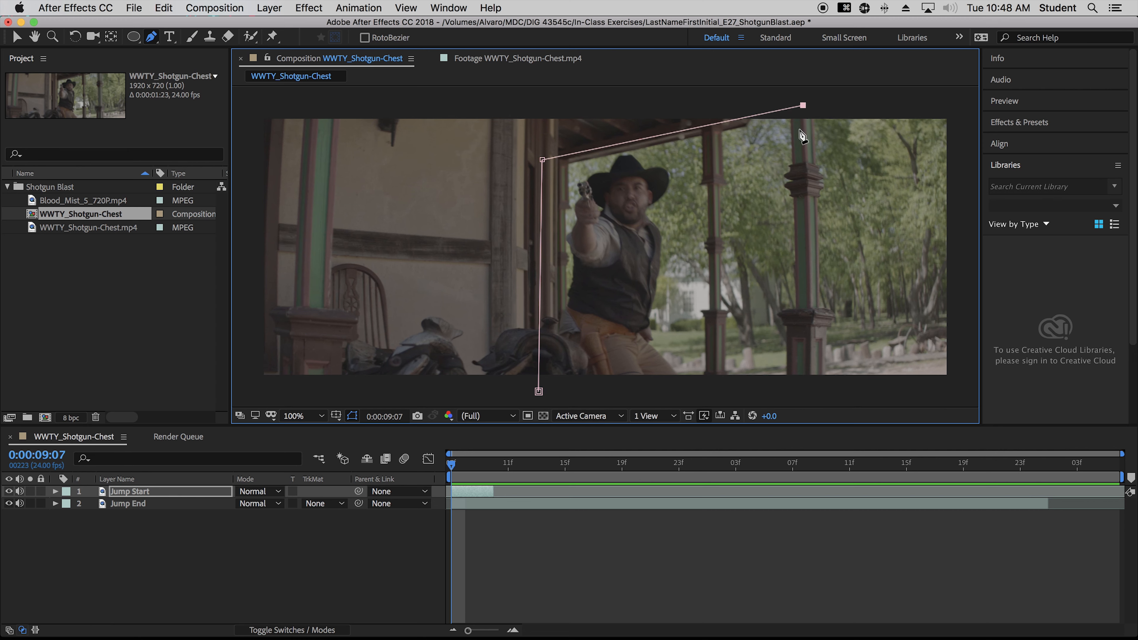
left_click(811, 387)
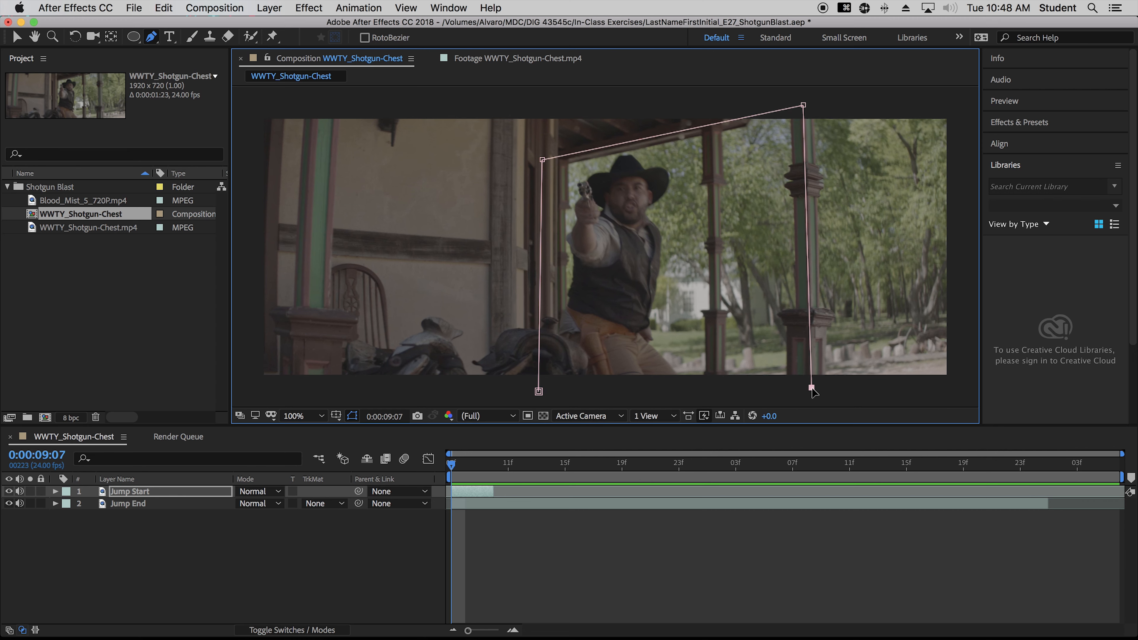
left_click(539, 392)
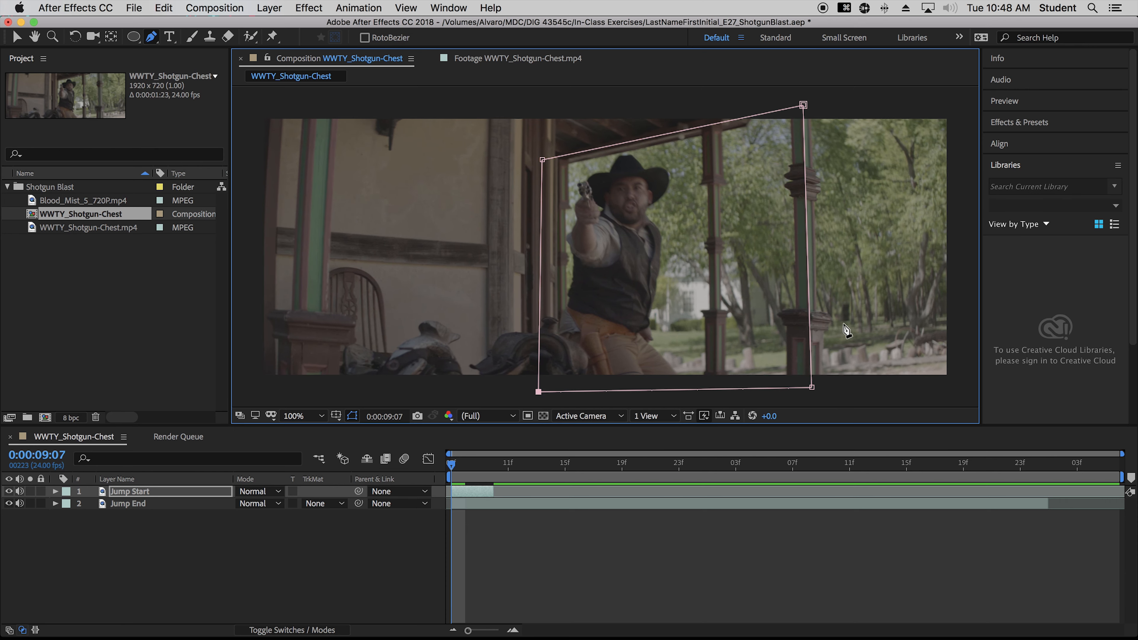
left_click(8, 503)
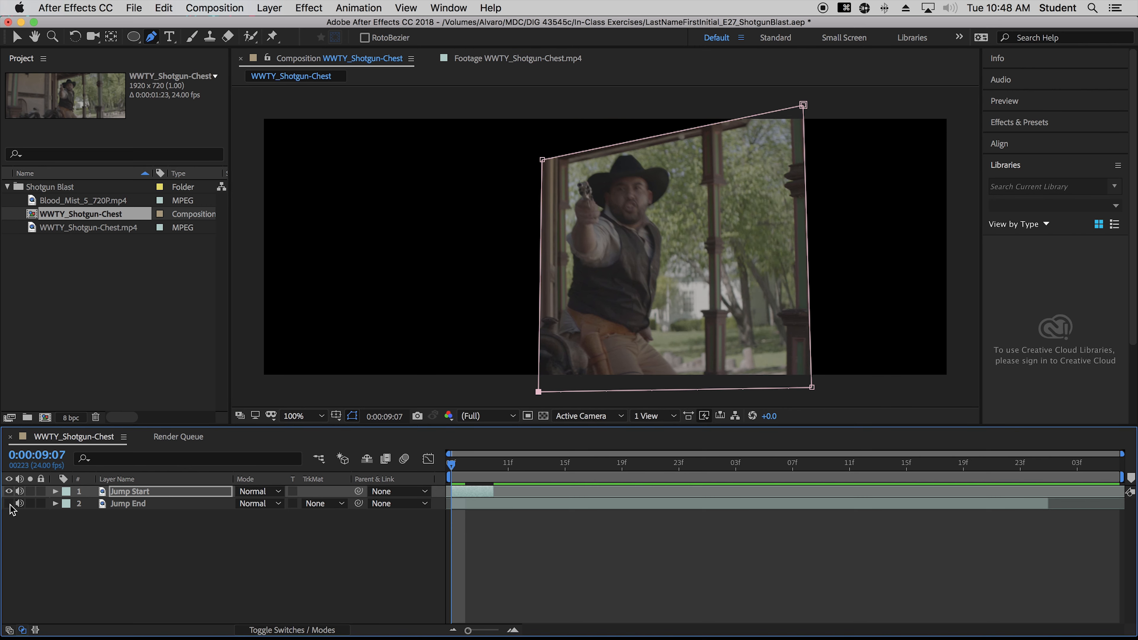
left_click(9, 504)
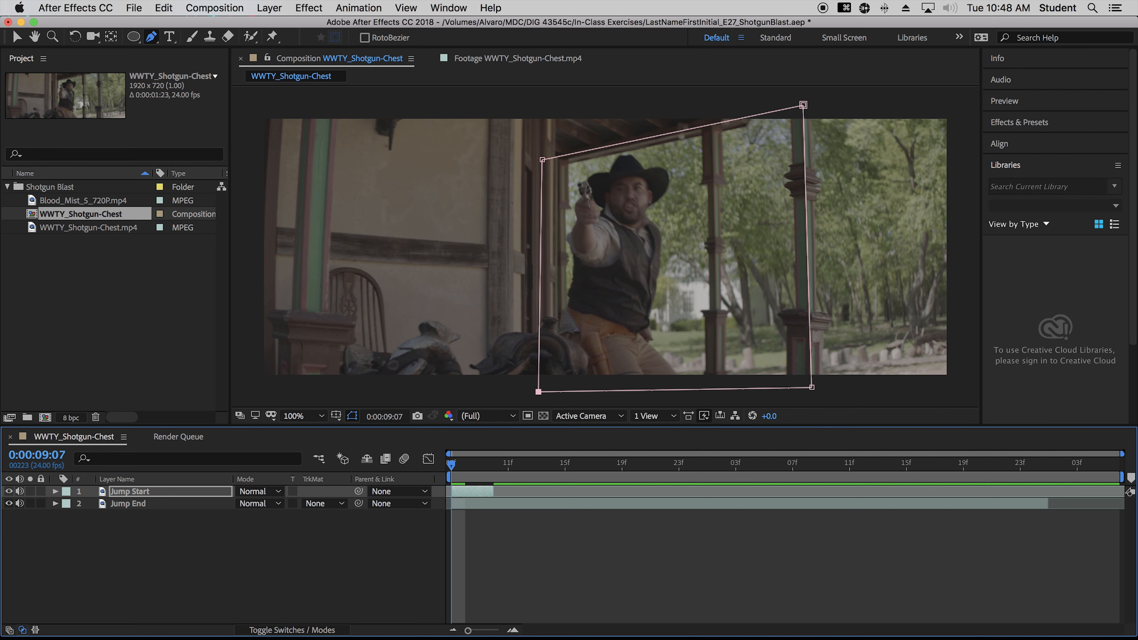
Step: Set the Jump Start layer's blending mode to Difference and enable Position keyframing for it at 0:00:09:07
left_click(172, 603)
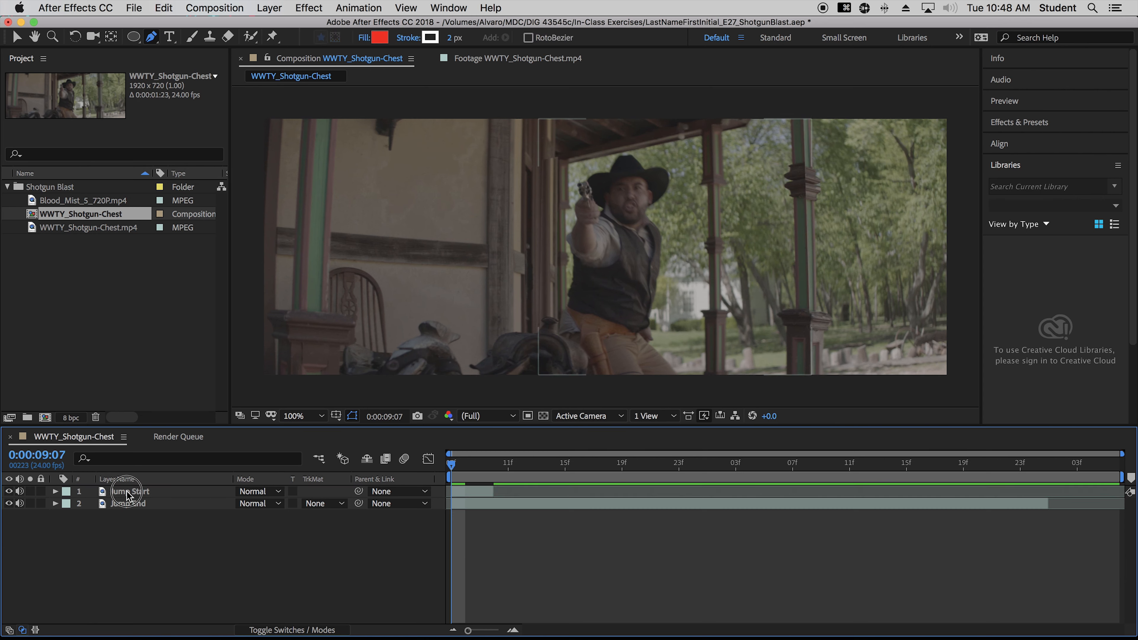
left_click(139, 492)
left_click(260, 492)
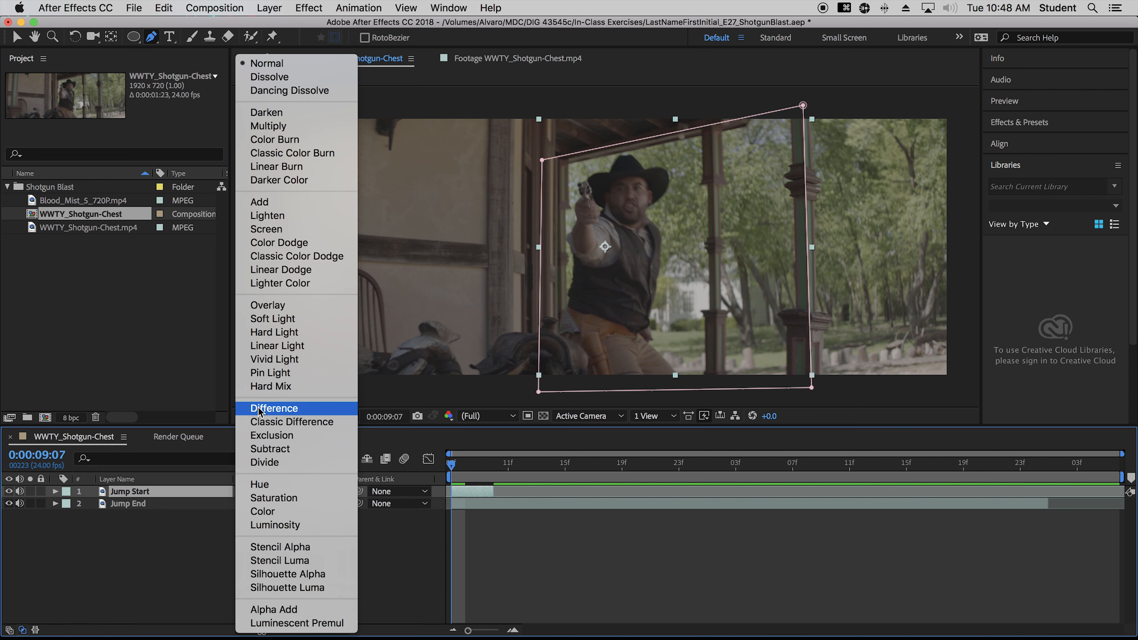
left_click(274, 408)
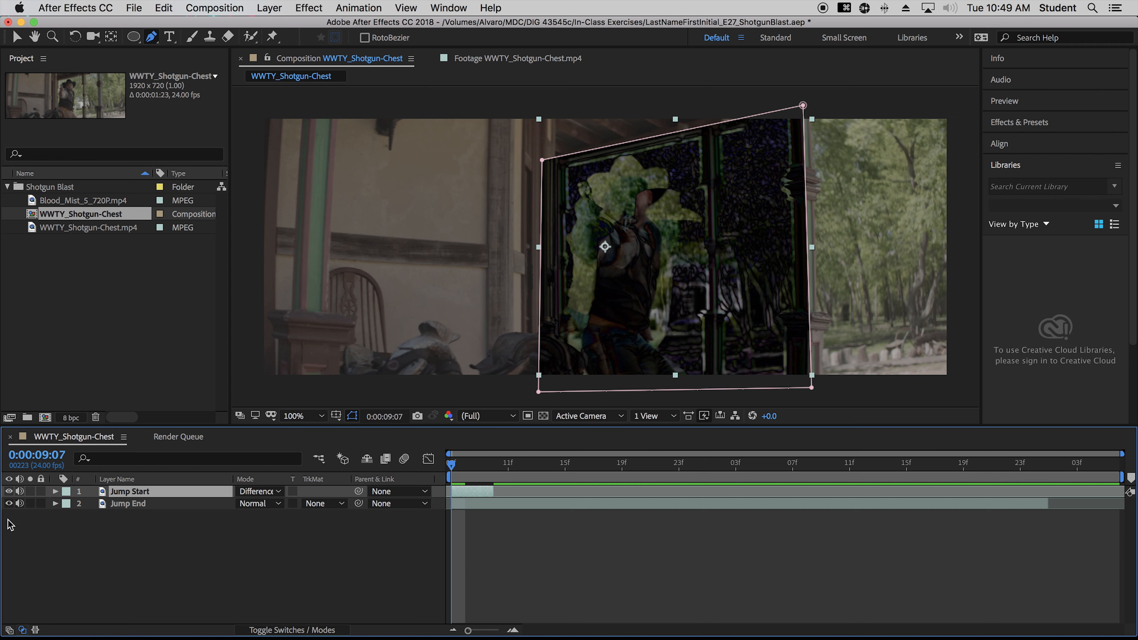
key("p")
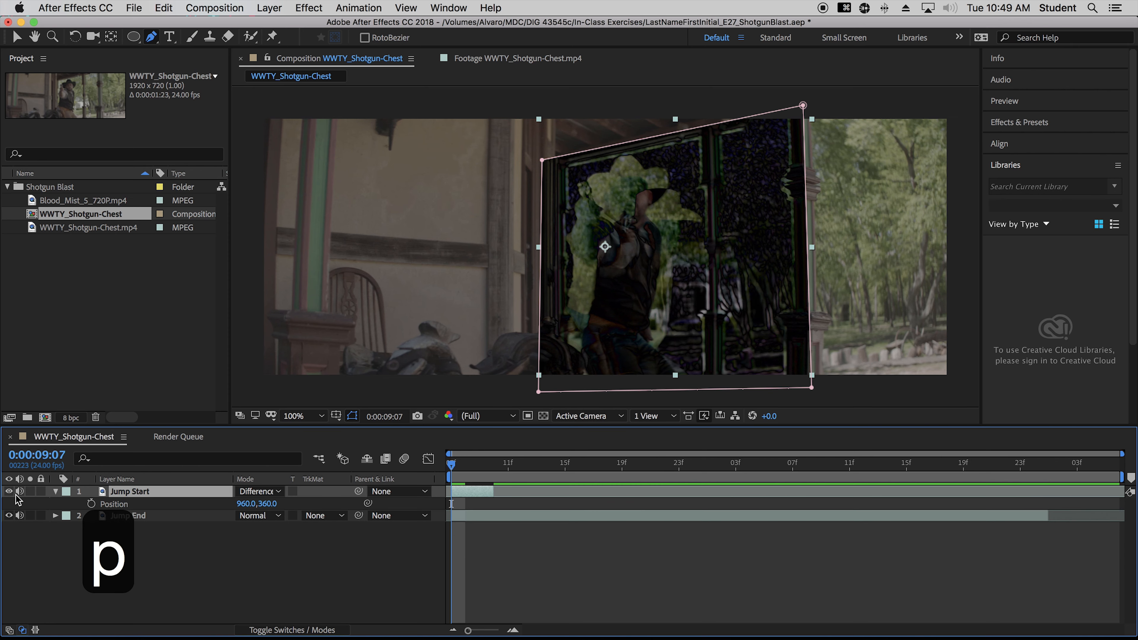
left_click(92, 504)
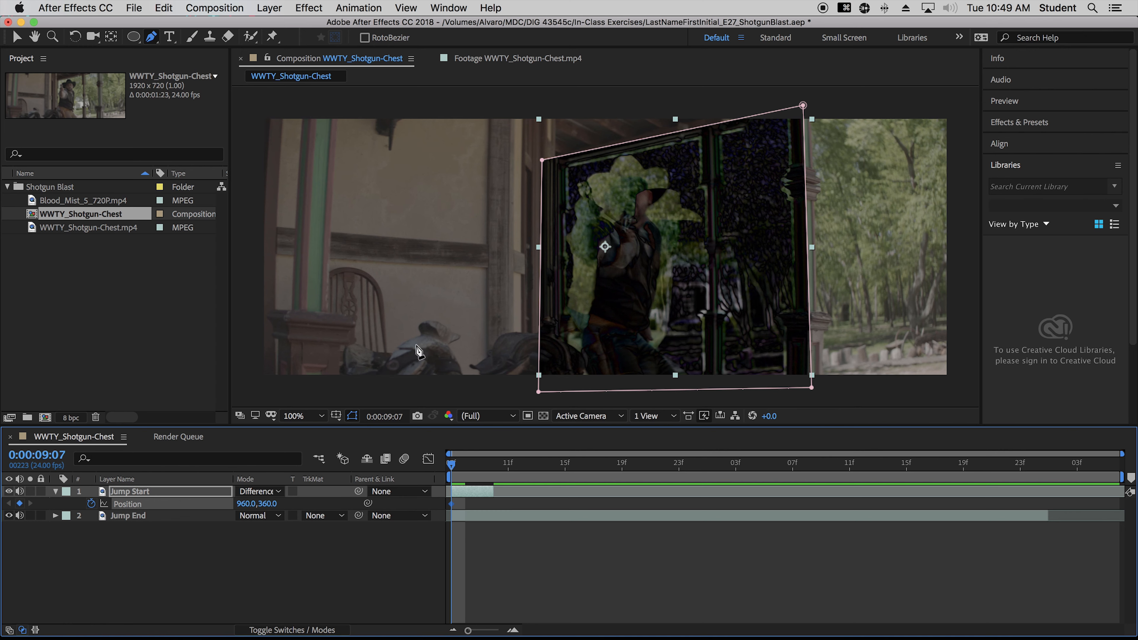
Step: Go back and forth through the opening frames to compare how Jump Start's background lines up with Jump End
key("Page_Down")
key("Page_Down")
key("Page_Down")
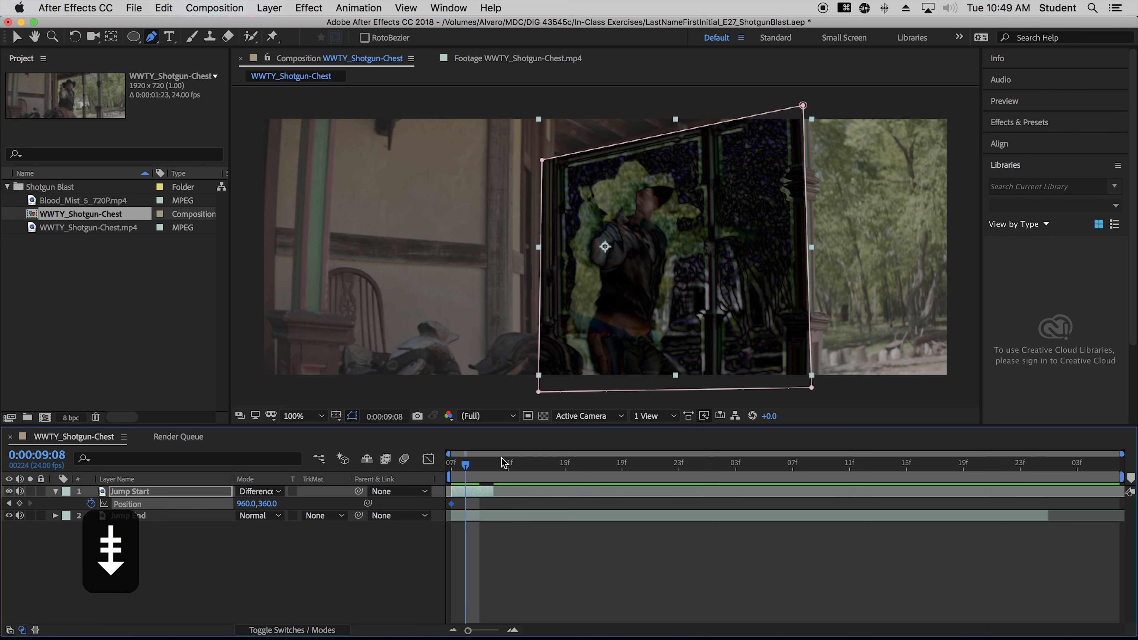
key("Page_Up")
key("Page_Up")
key("Page_Up")
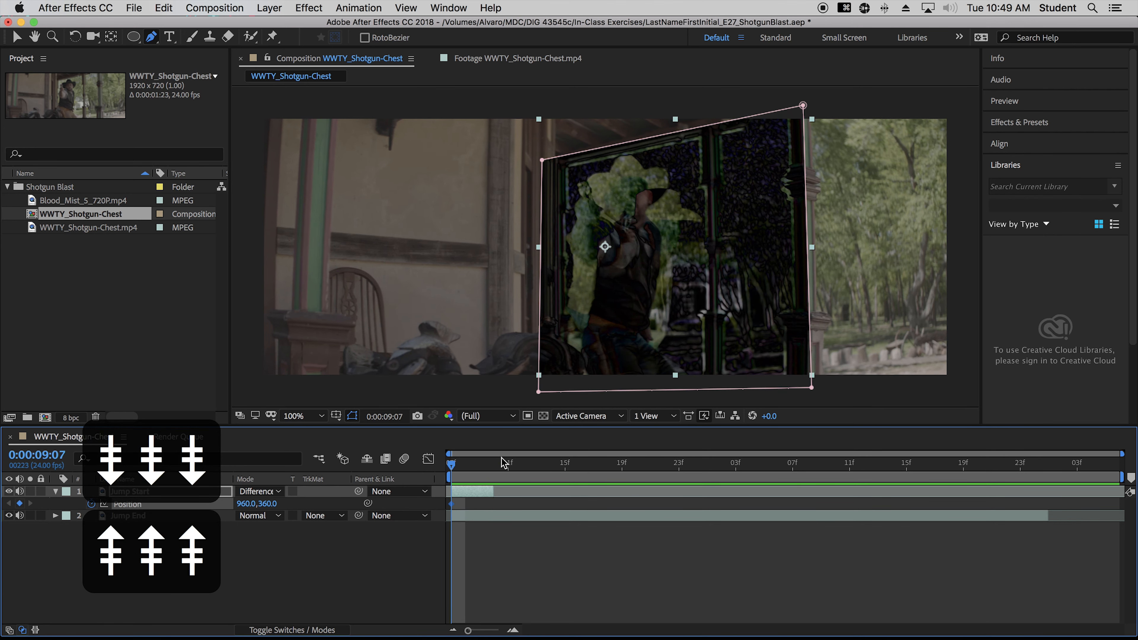
key("Page_Down")
key("Page_Down")
key("Page_Down")
key("Page_Up")
key("Page_Up")
key("Page_Up")
key("Page_Down")
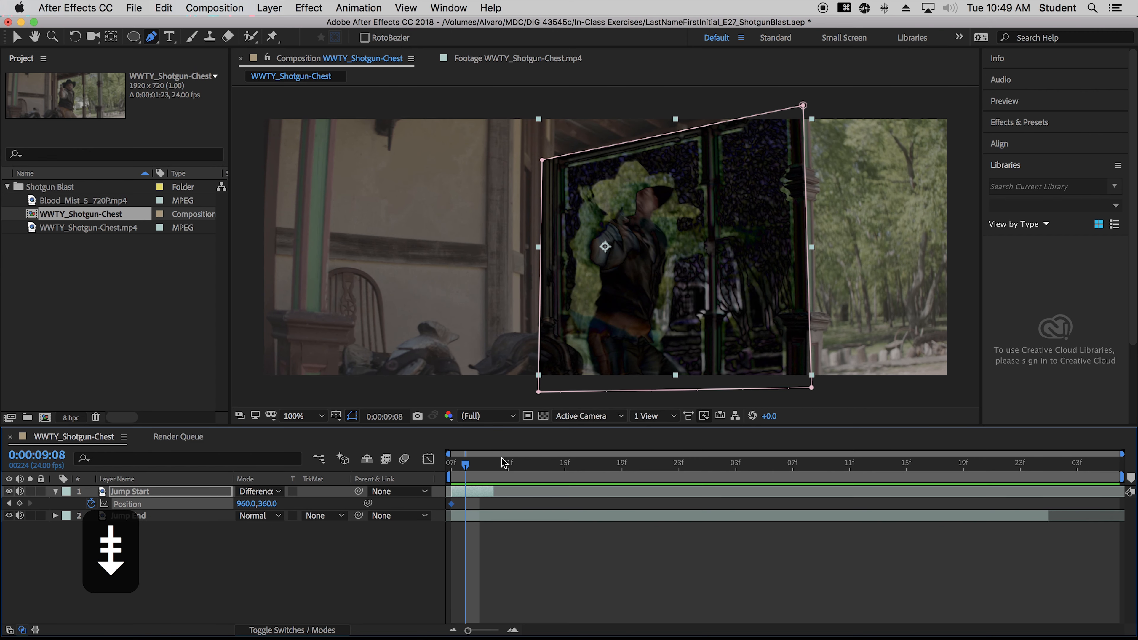
key("Page_Up")
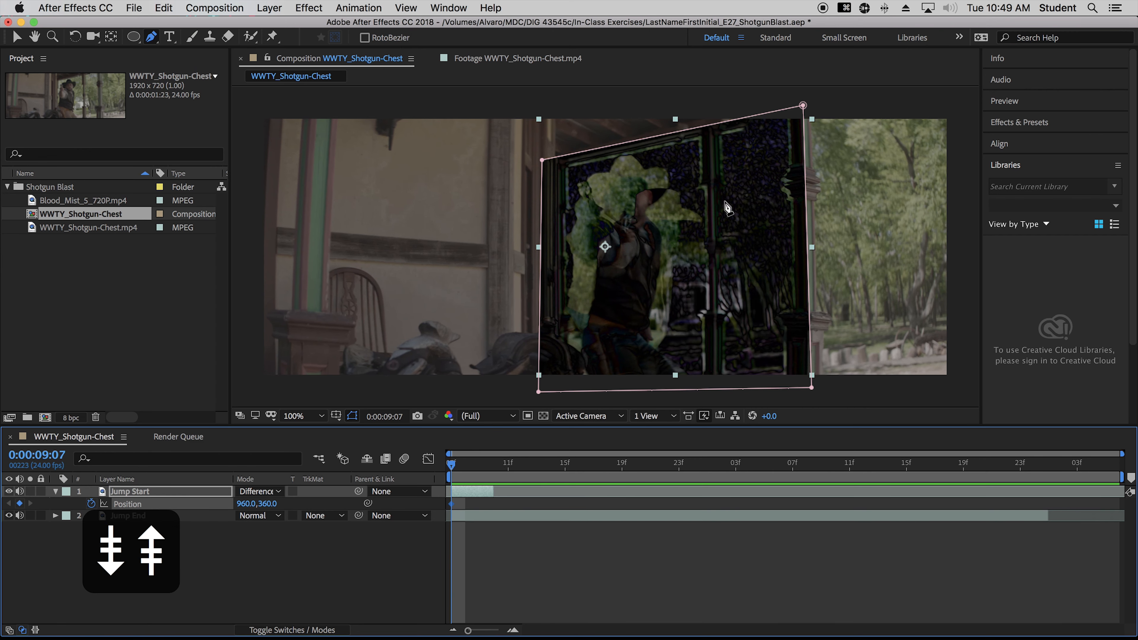
Step: Nudge Jump Start at 0:00:09:07 to position 952, 370 so its background lines up with Jump End
left_click(173, 531)
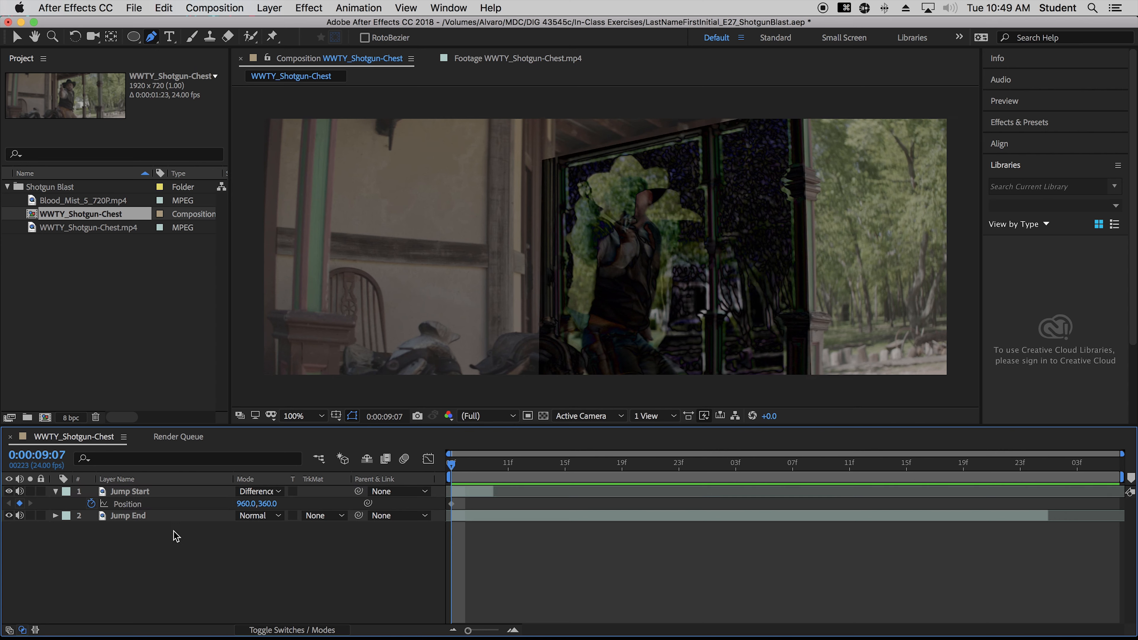
left_click(130, 491)
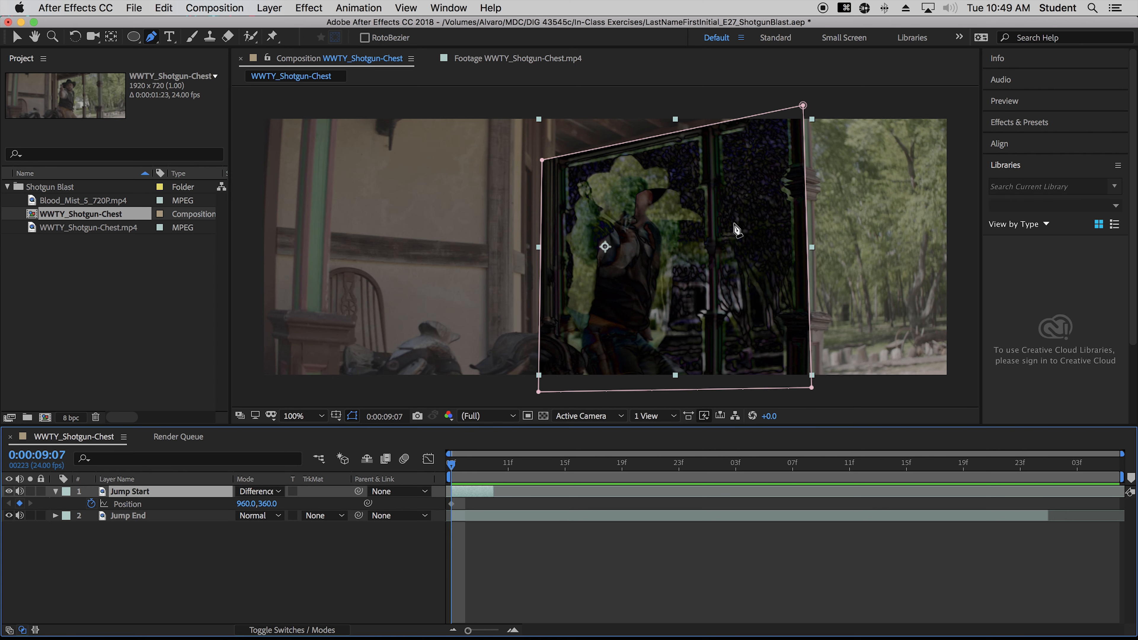
key("v")
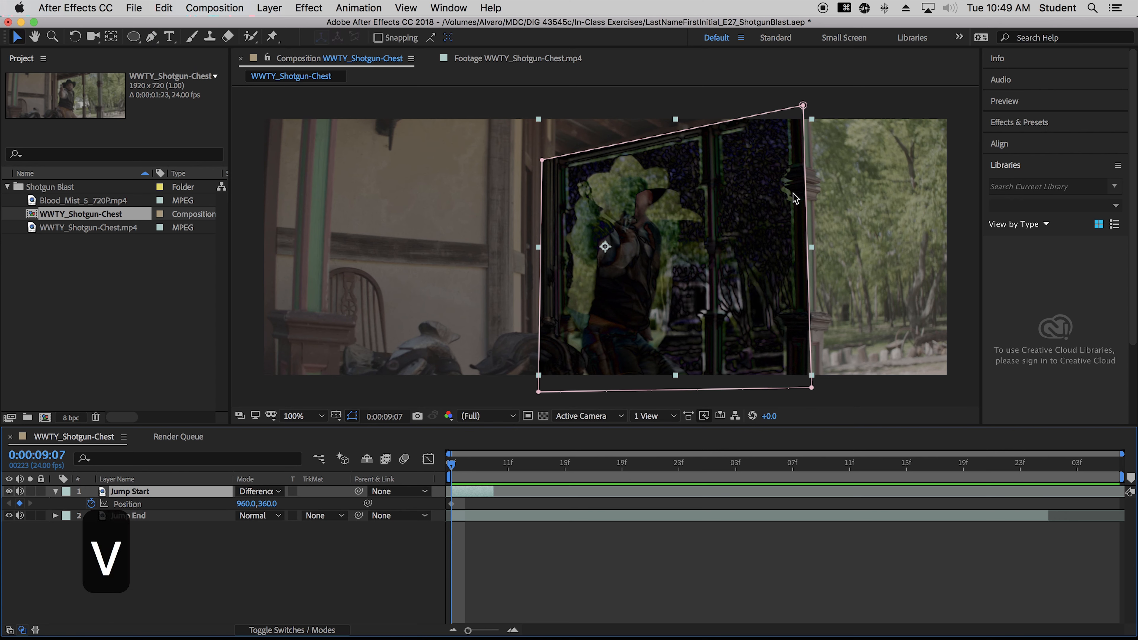
key("Right")
key("Right")
key("Right")
key("Right")
key("Left")
key("Left")
key("Left")
key("Left")
key("Left")
key("Left")
key("Left")
key("Left")
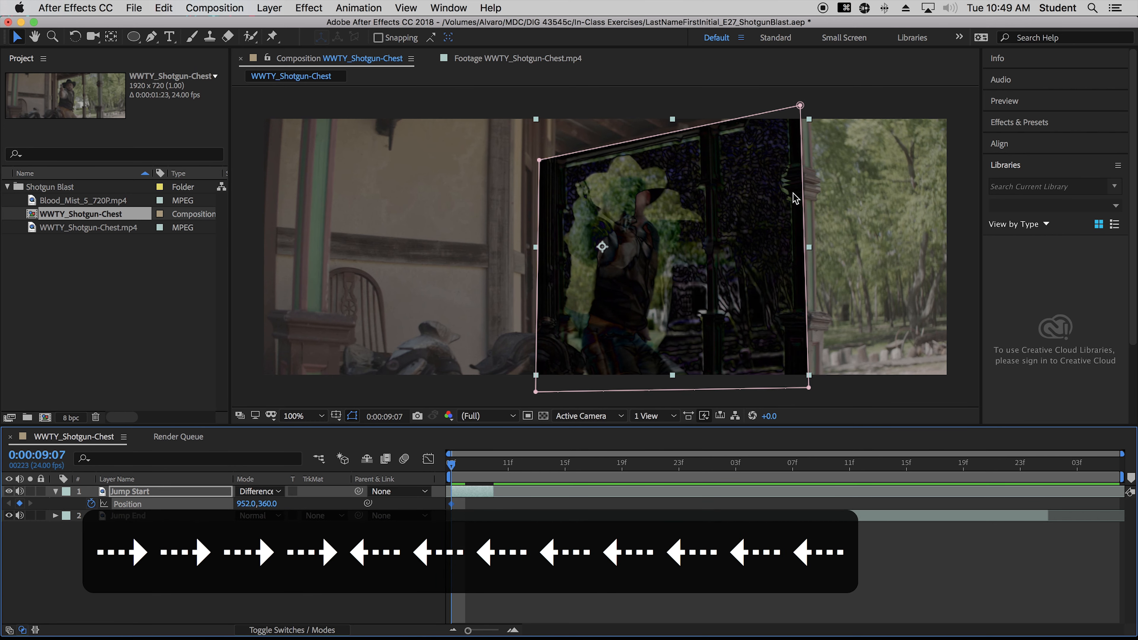
key("Down")
key("Down")
key("Down")
key("Down")
key("Down")
key("Down")
key("Down")
key("Down")
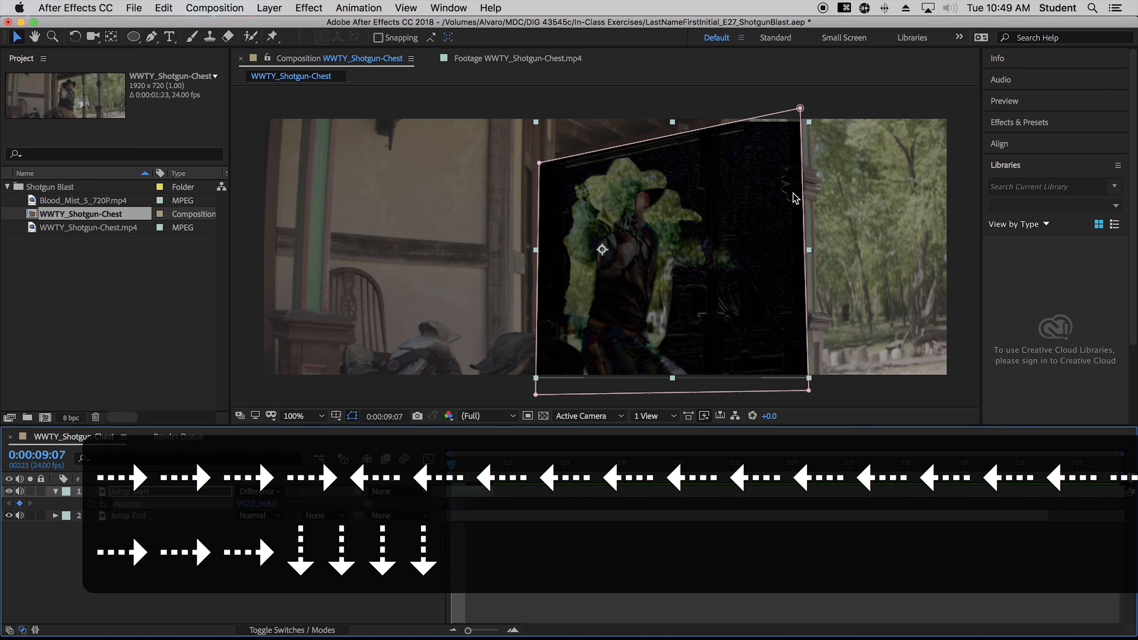
key("Down")
key("Down")
key("Up")
key("Right")
key("Left")
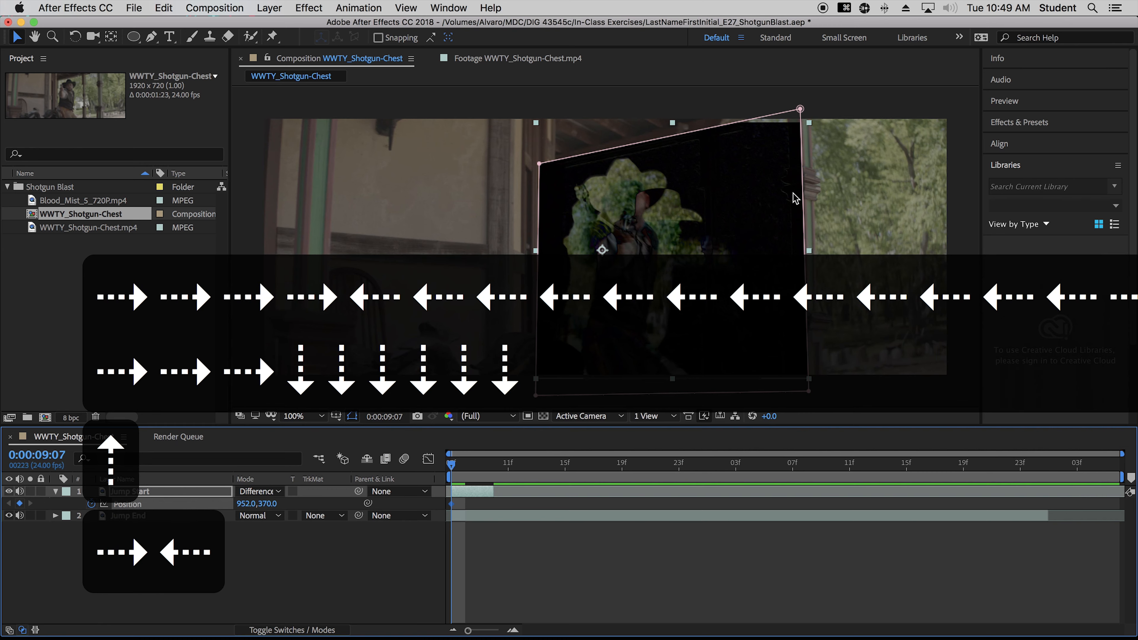
key("Up")
key("Down")
key("Right")
key("Left")
key("Left")
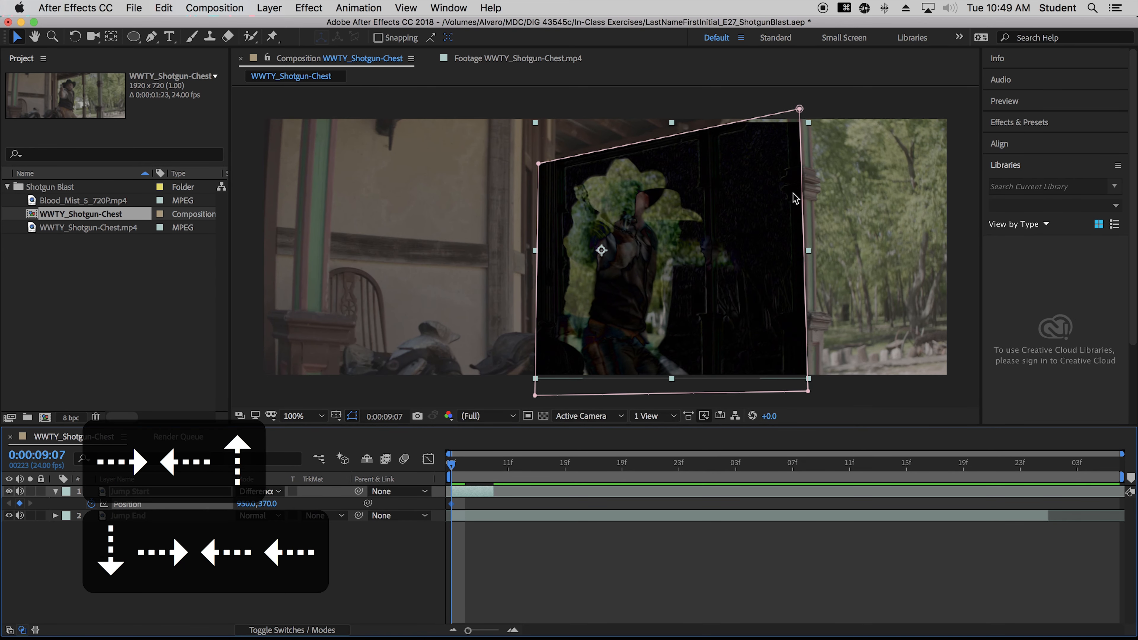
key("Right")
key("Up")
key("Down")
key("Down")
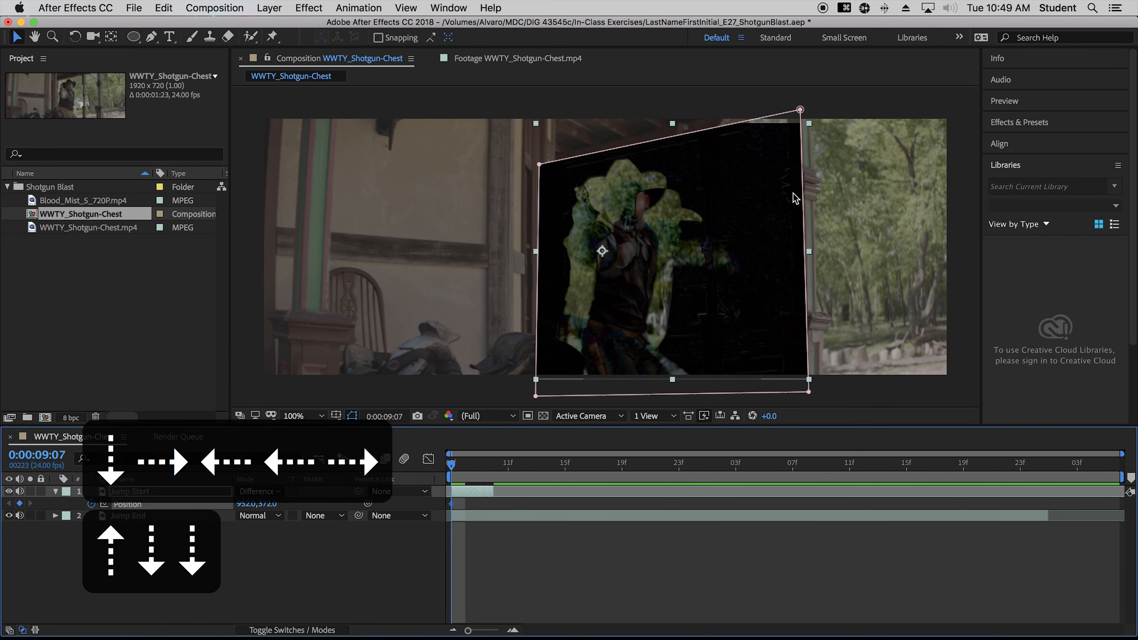
key("Up")
key("Left")
key("Right")
key("Up")
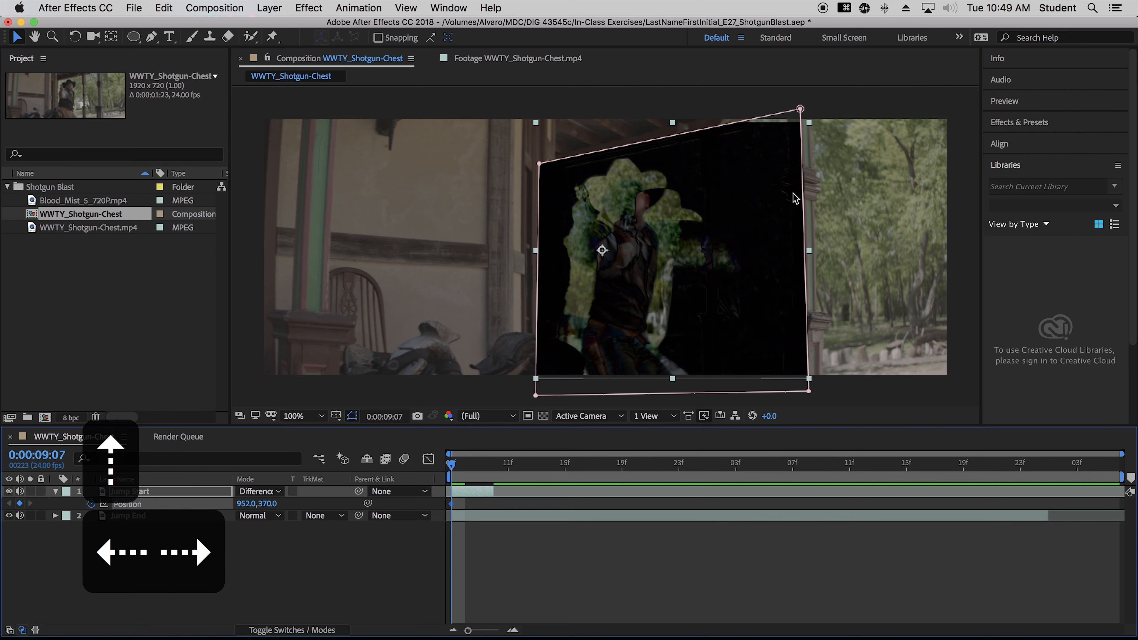
key("Right")
key("Left")
key("Down")
key("Up")
key("Left")
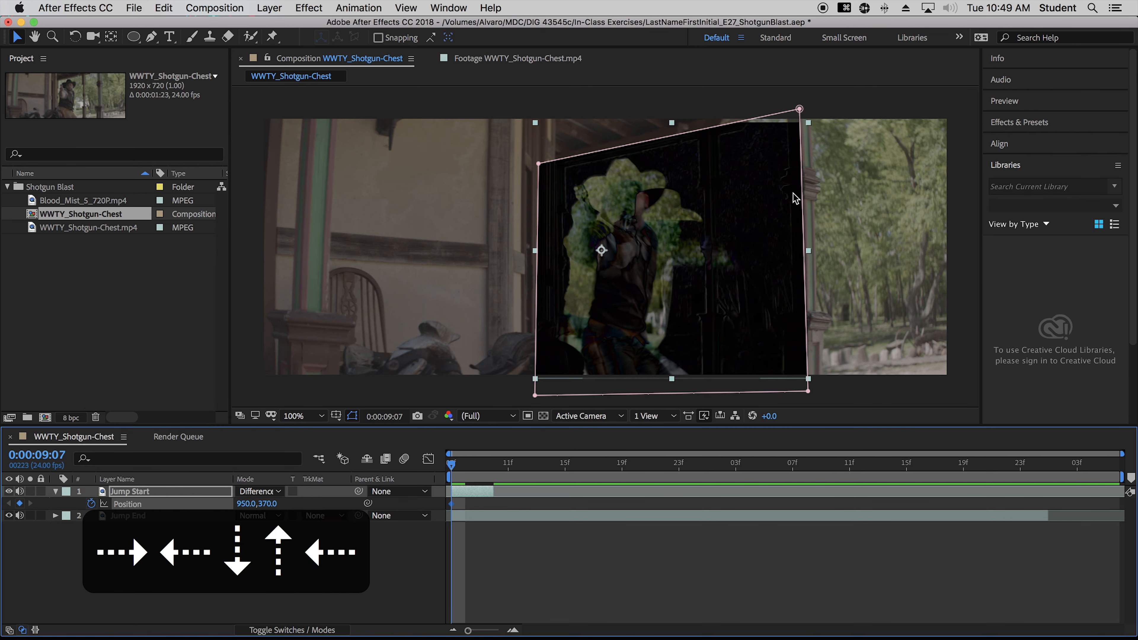
key("Right")
key("Up")
key("Down")
key("Right")
key("Left")
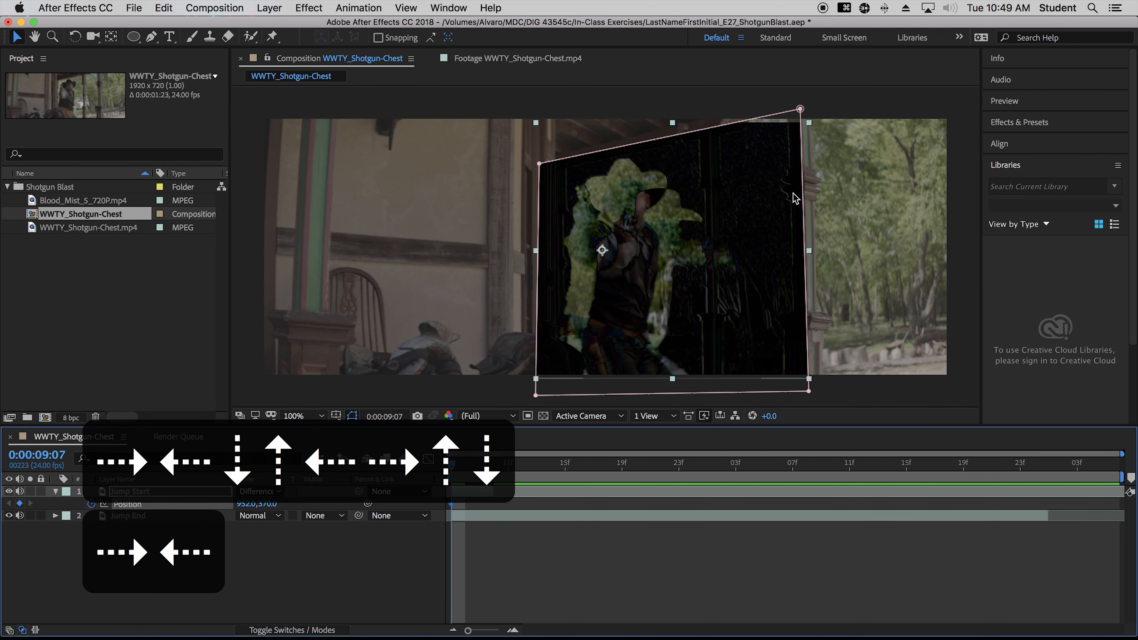
key("Down")
key("Up")
key("Left")
key("Right")
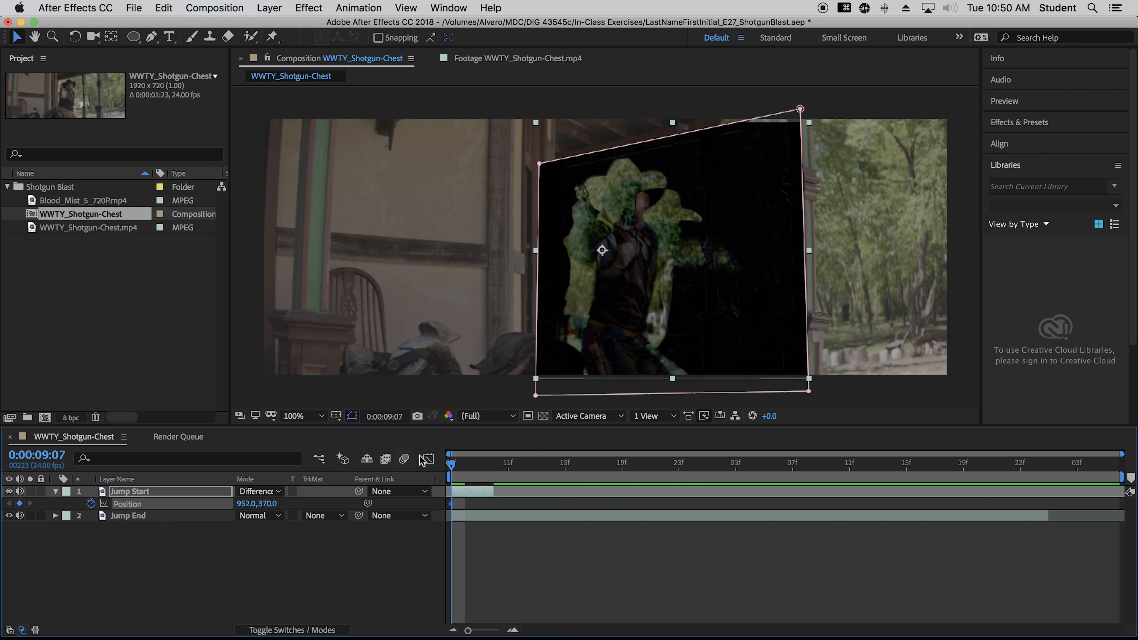
Step: Realign Jump Start at 0:00:09:08 by nudging it to position 950, 372, testing small offsets in each direction
key("Page_Down")
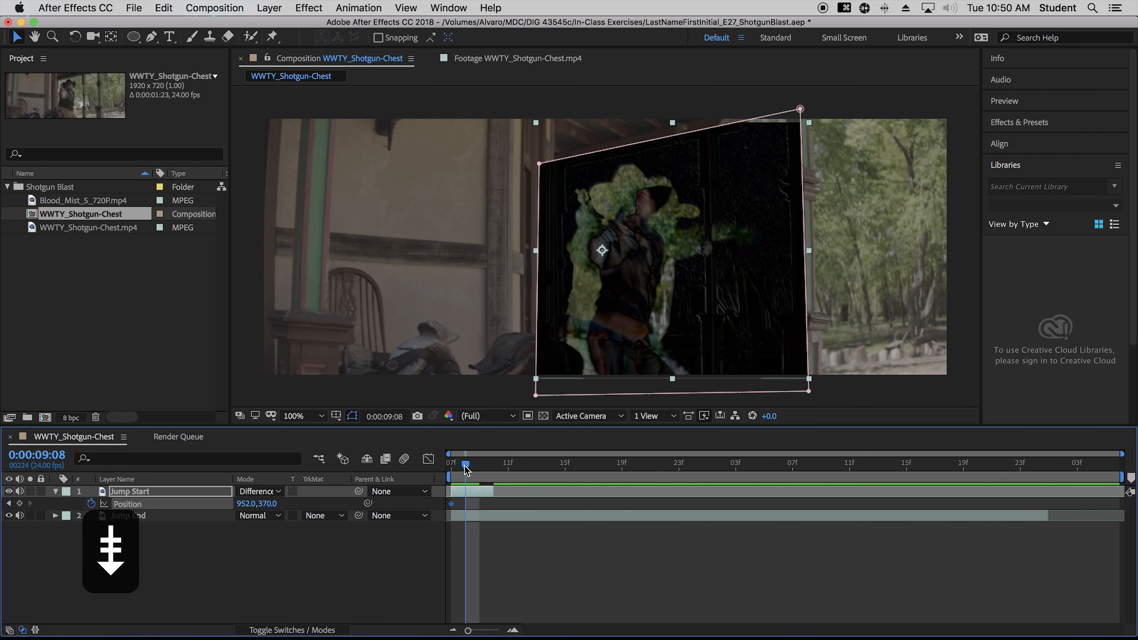
key("Right")
key("Left")
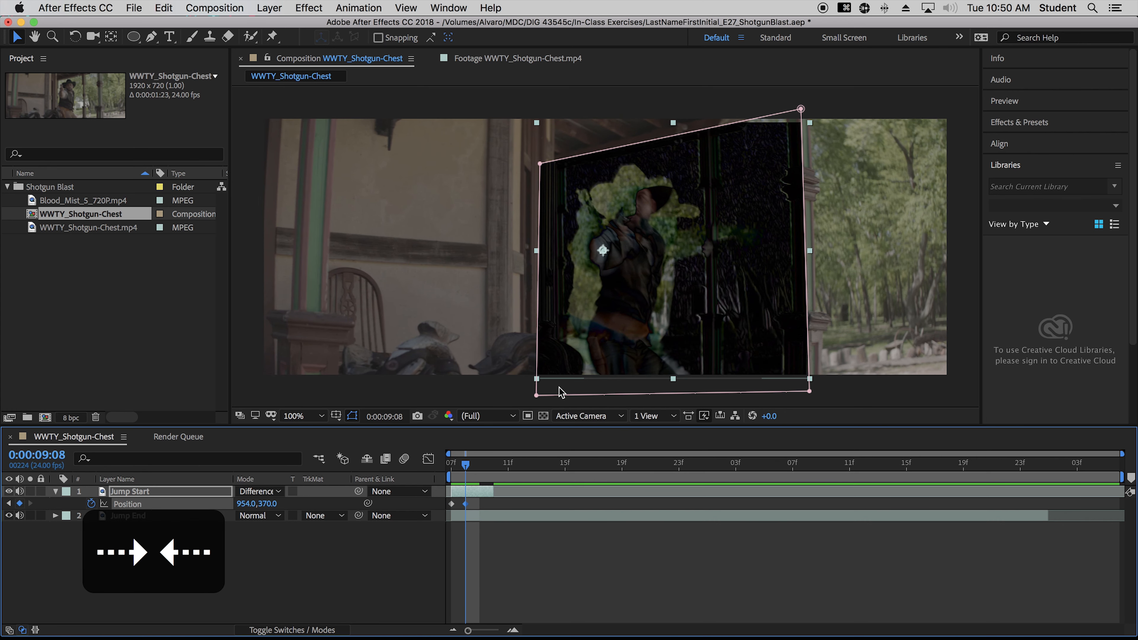
key("Left")
key("Left")
key("Right")
key("Down")
key("Up")
key("Down")
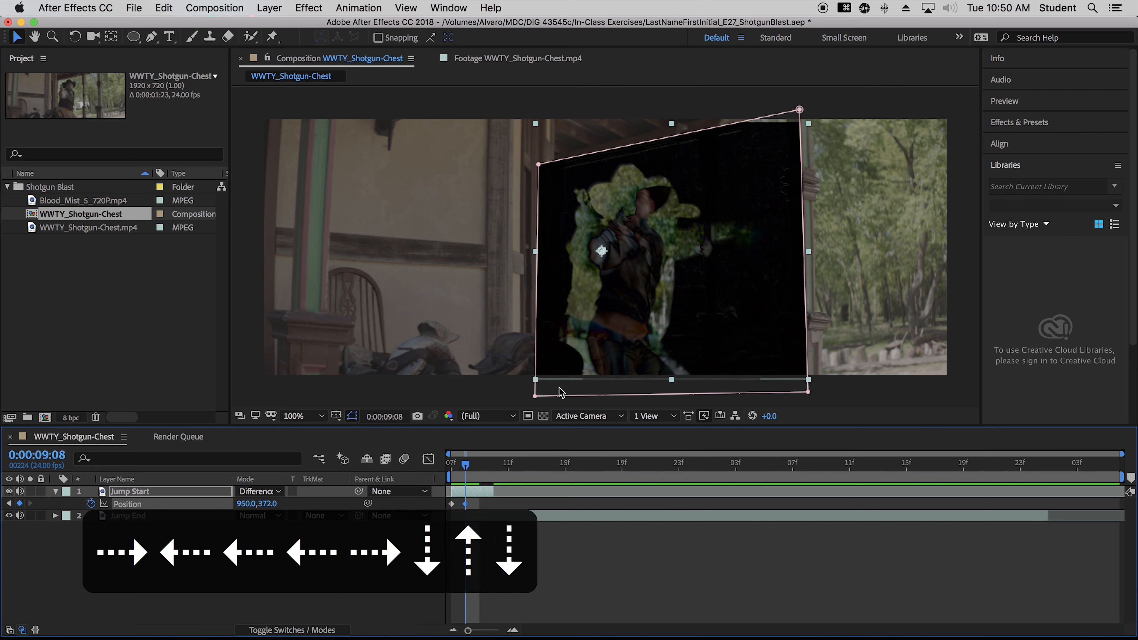
key("Left")
key("Down")
key("Right")
key("Up")
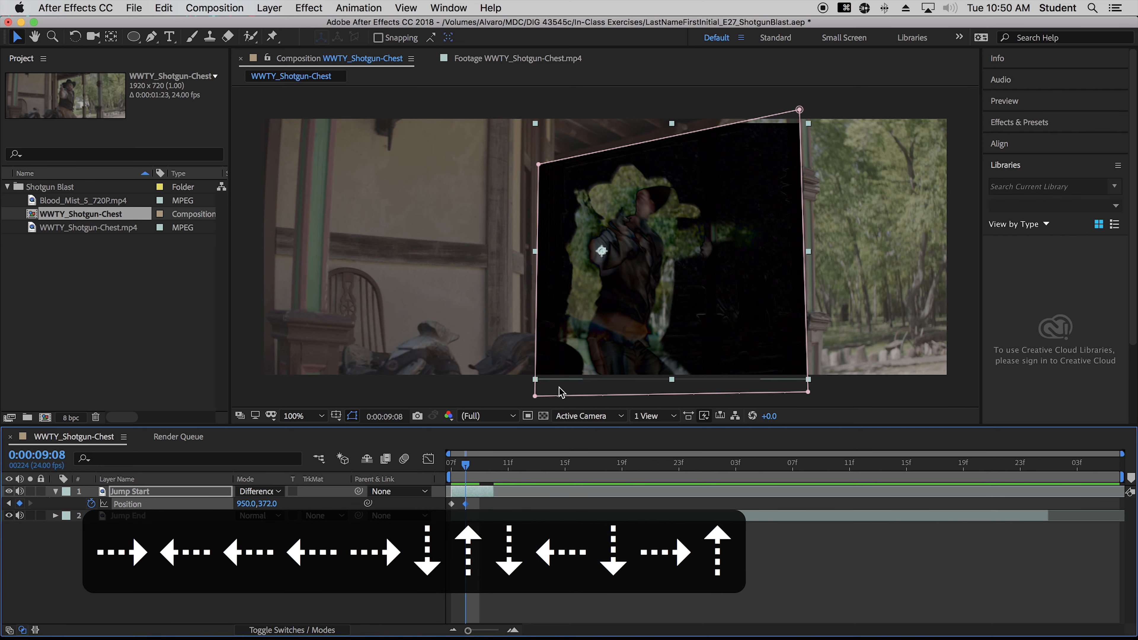
key("Left")
key("Right")
key("Up")
key("Down")
key("Right")
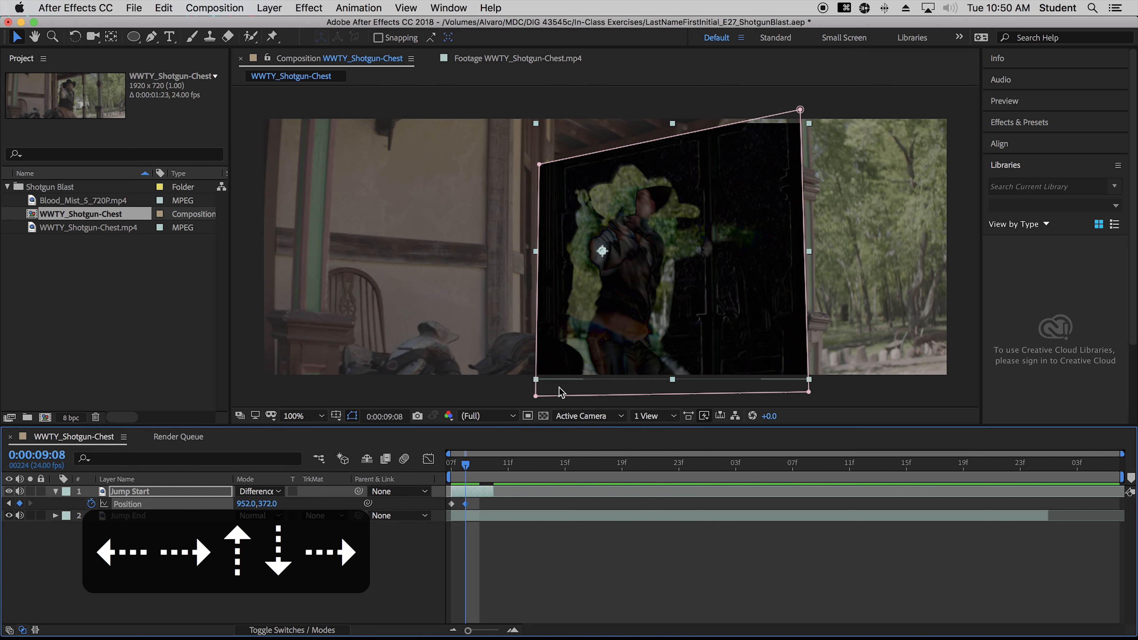
key("Left")
key("Down")
key("Up")
key("Left")
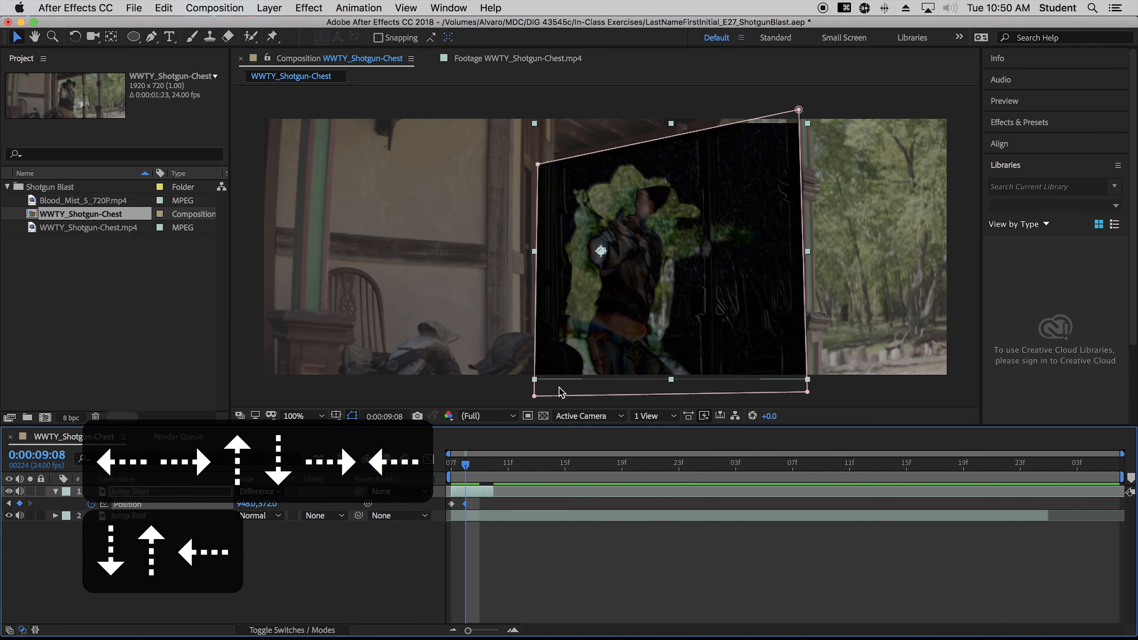
key("Right")
key("Up")
key("Down")
key("Right")
key("Left")
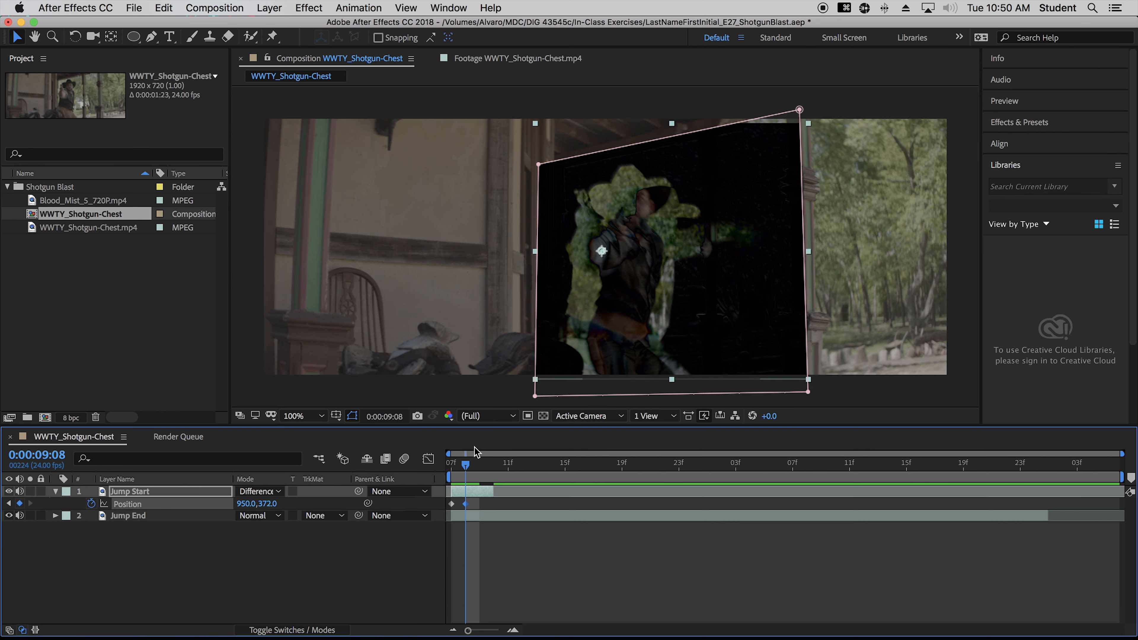
Step: Realign Jump Start with Jump End at 0:00:09:09 by nudging it to position 950, 370
key("Page_Down")
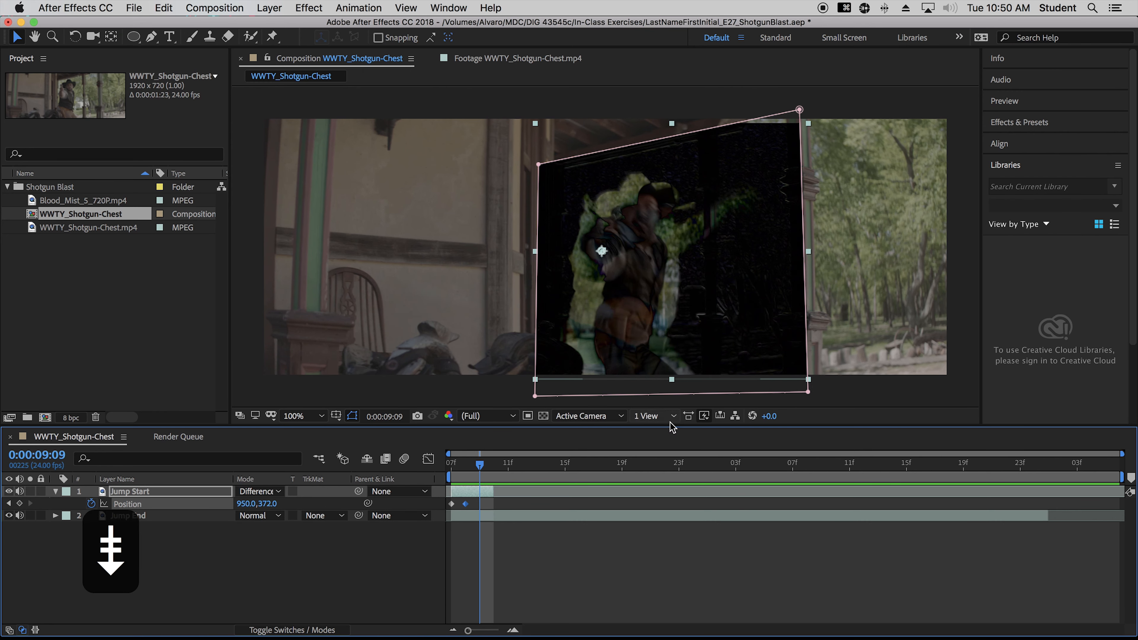
key("Right")
key("Left")
key("Left")
key("Right")
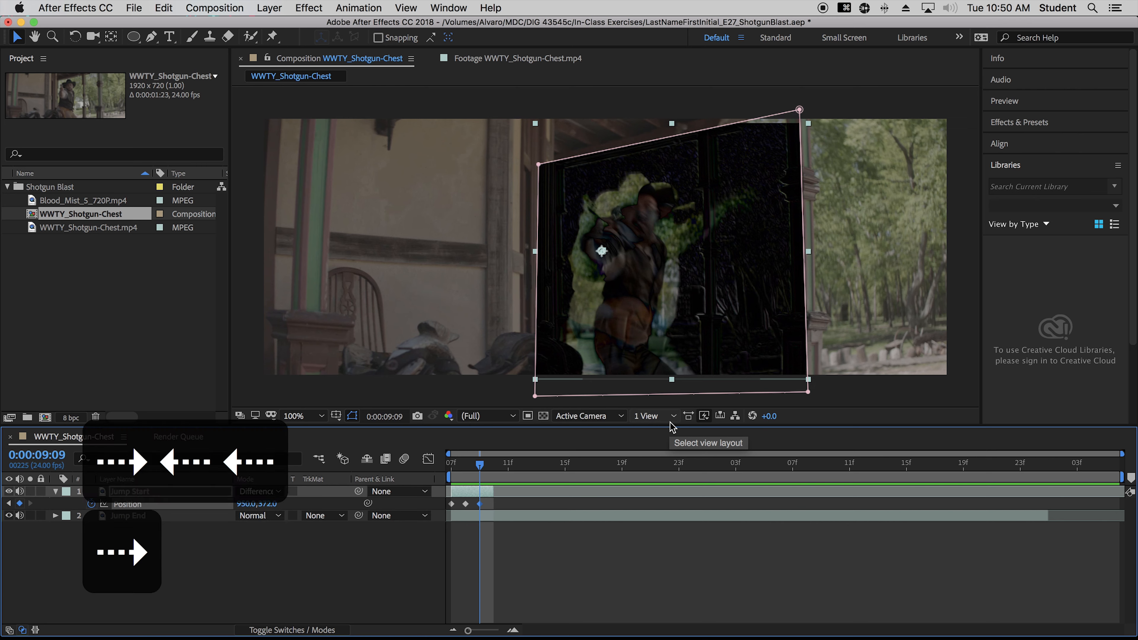
key("Down")
key("Up")
key("Up")
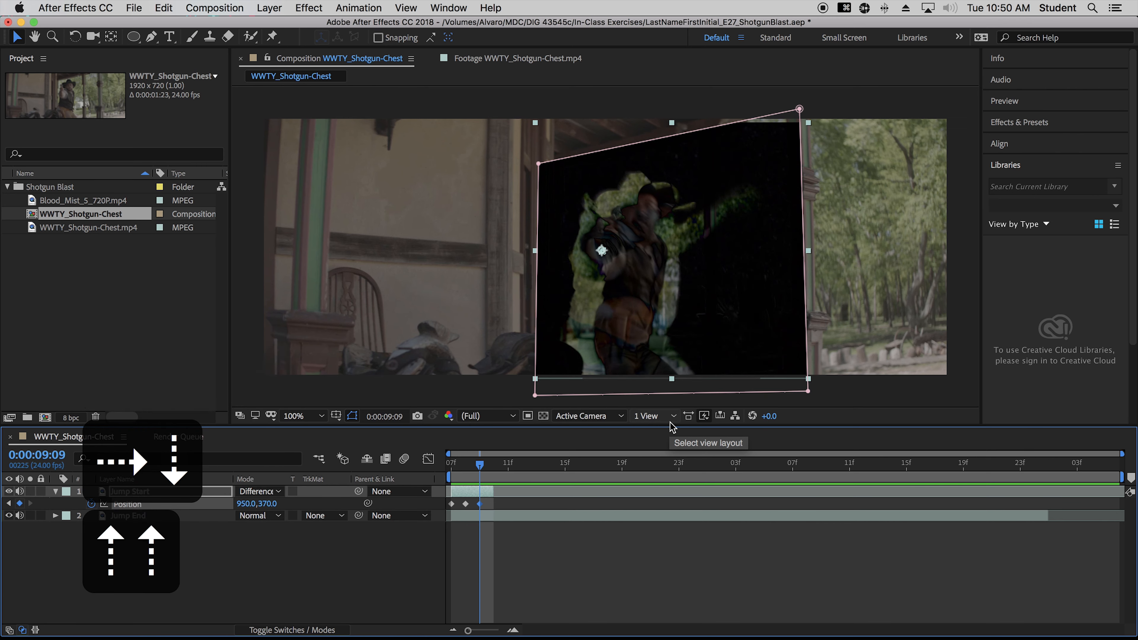
Step: Return Jump Start's blending mode to Normal and play the composition from 0:00:09:07 to check the aligned jump cut
key("Page_Down")
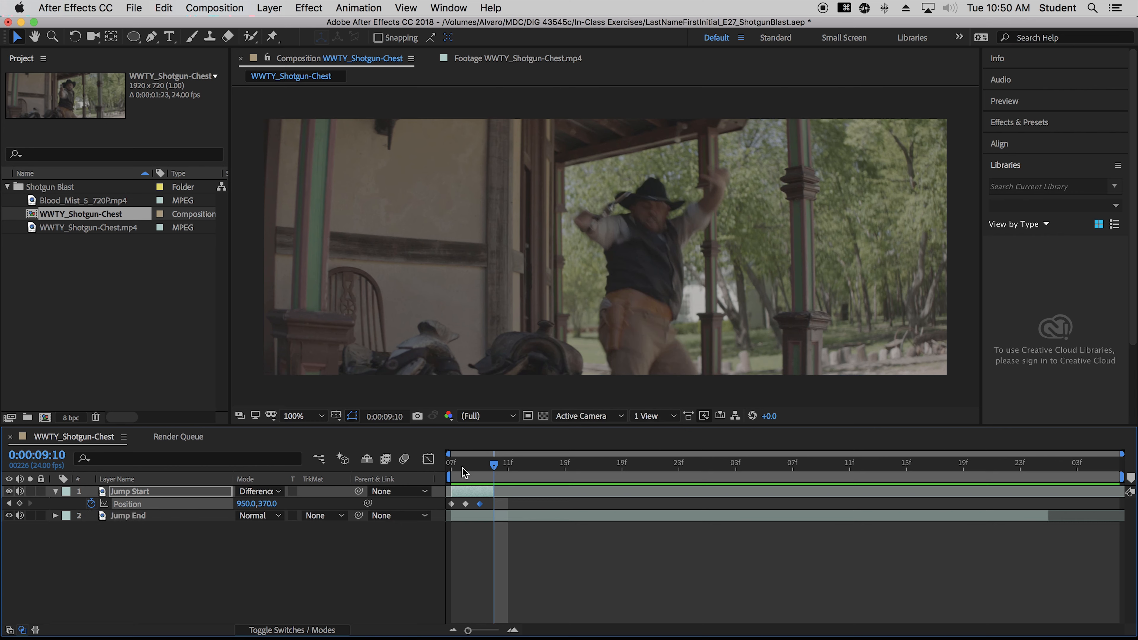
key("Page_Up")
key("Page_Up")
key("Page_Up")
left_click(266, 495)
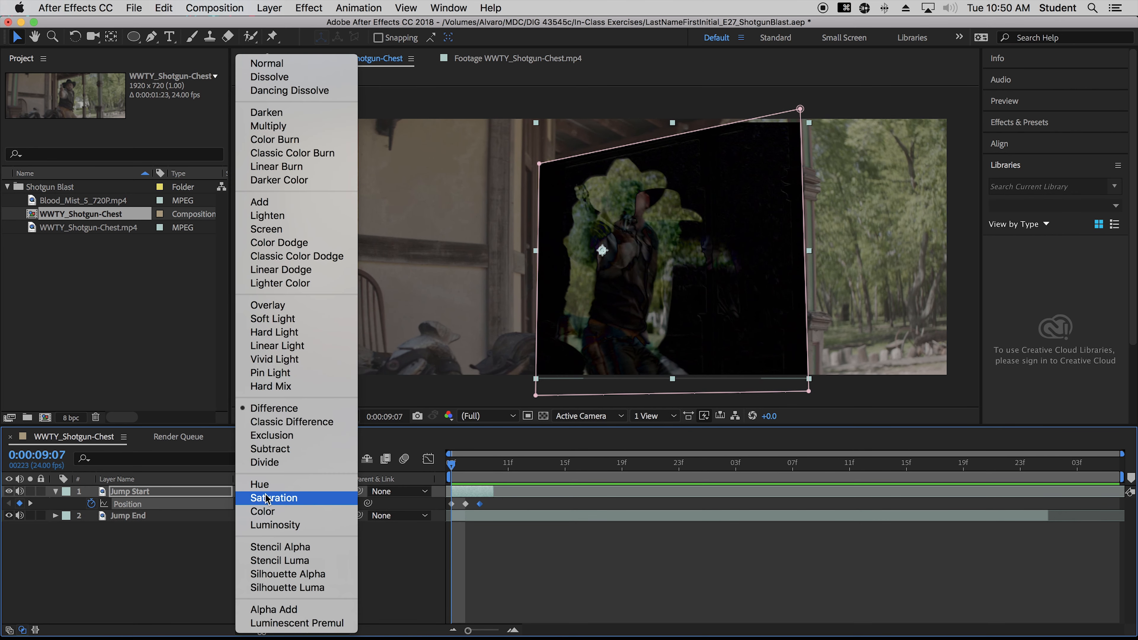
left_click(289, 63)
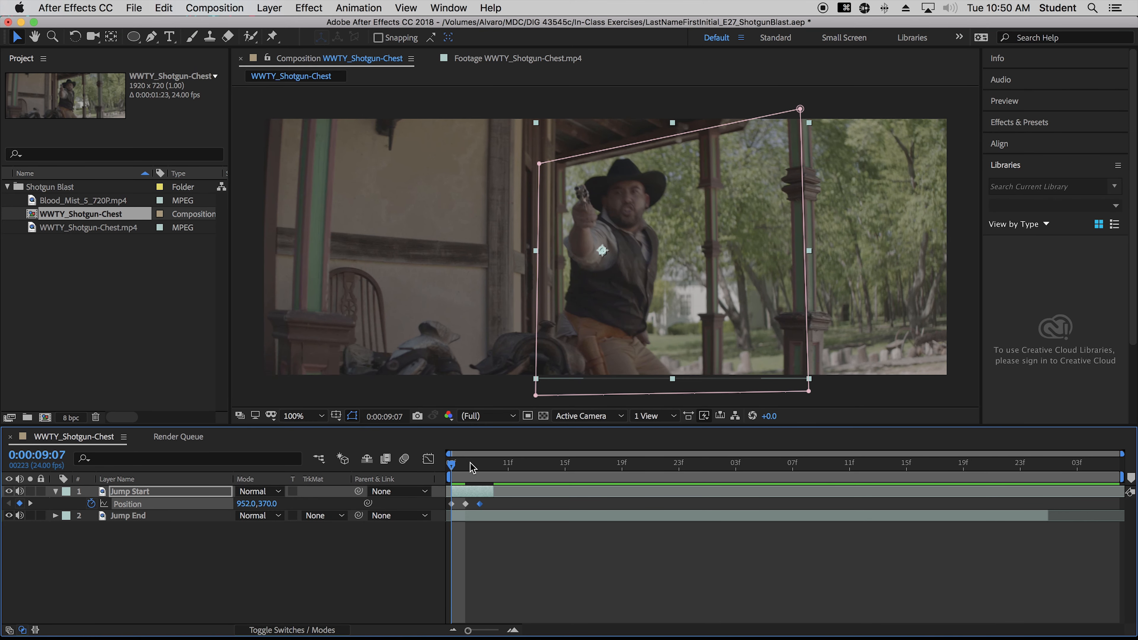
left_click(241, 591)
key("space")
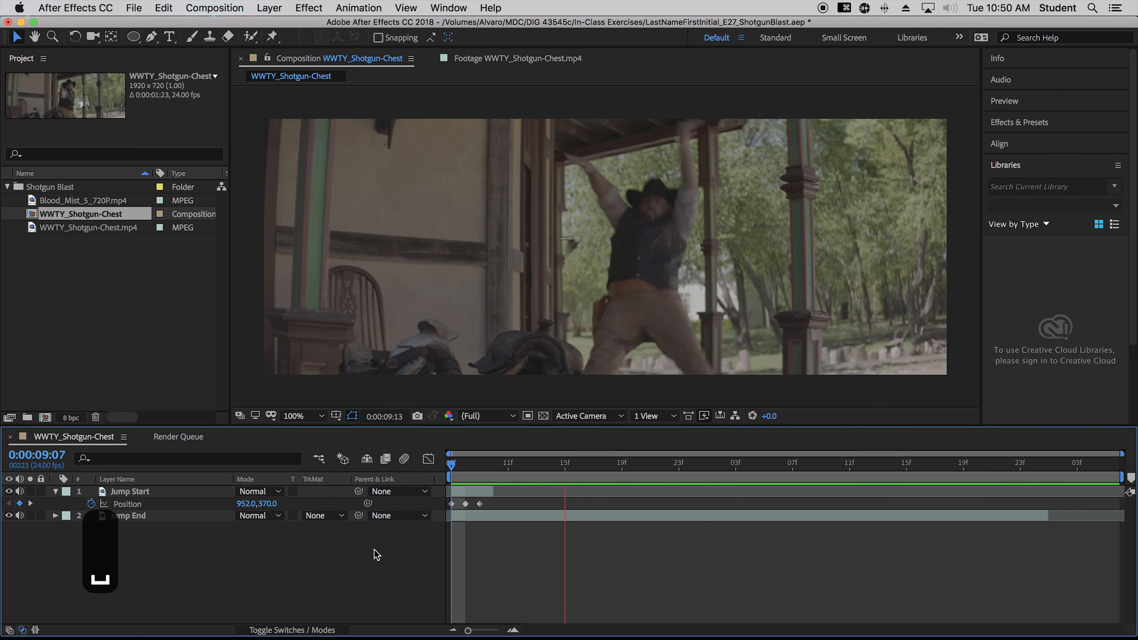
Step: Stop playback, return to 0:00:09:07 and feather Jump Start's mask by 10 pixels, trying 15 and 1 pixels along the way
key("space")
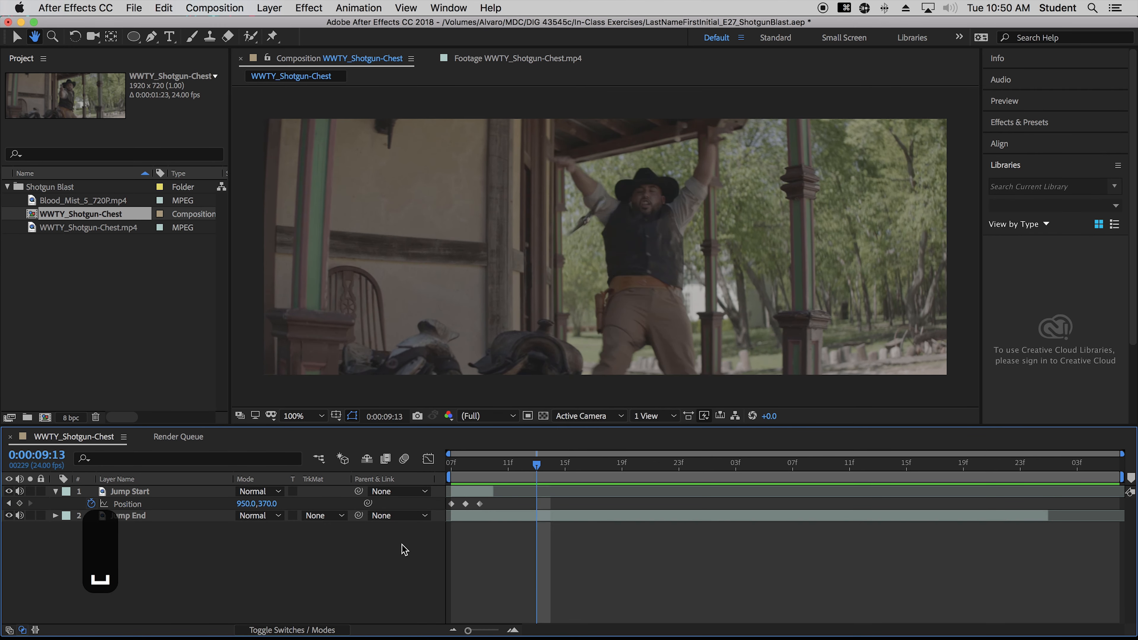
left_click_drag(486, 466, 451, 468)
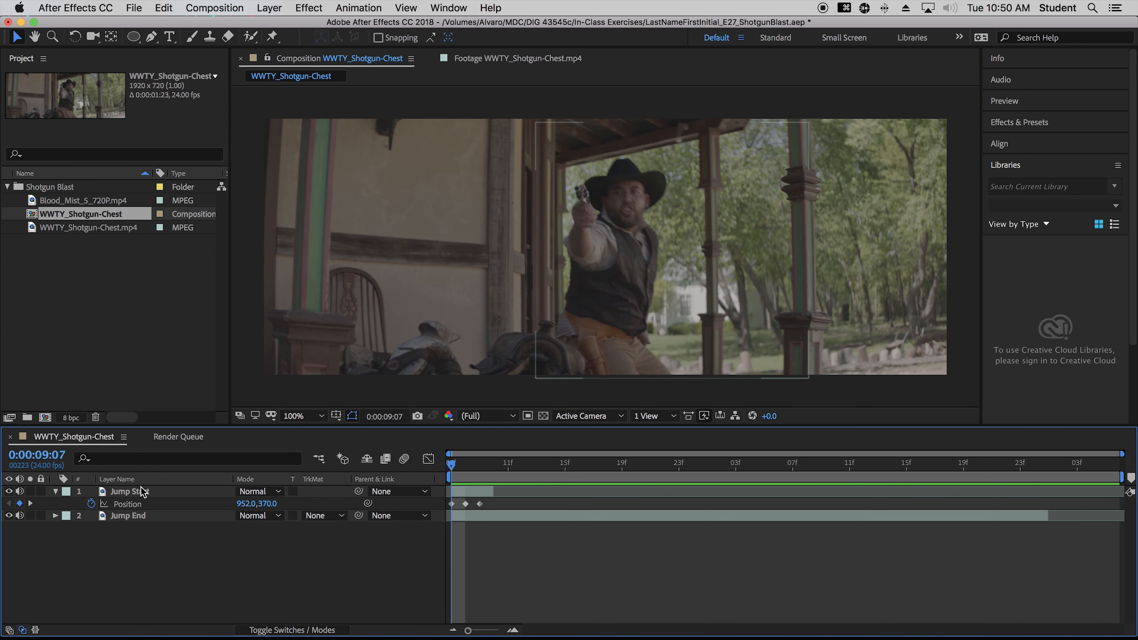
key("m")
key("f")
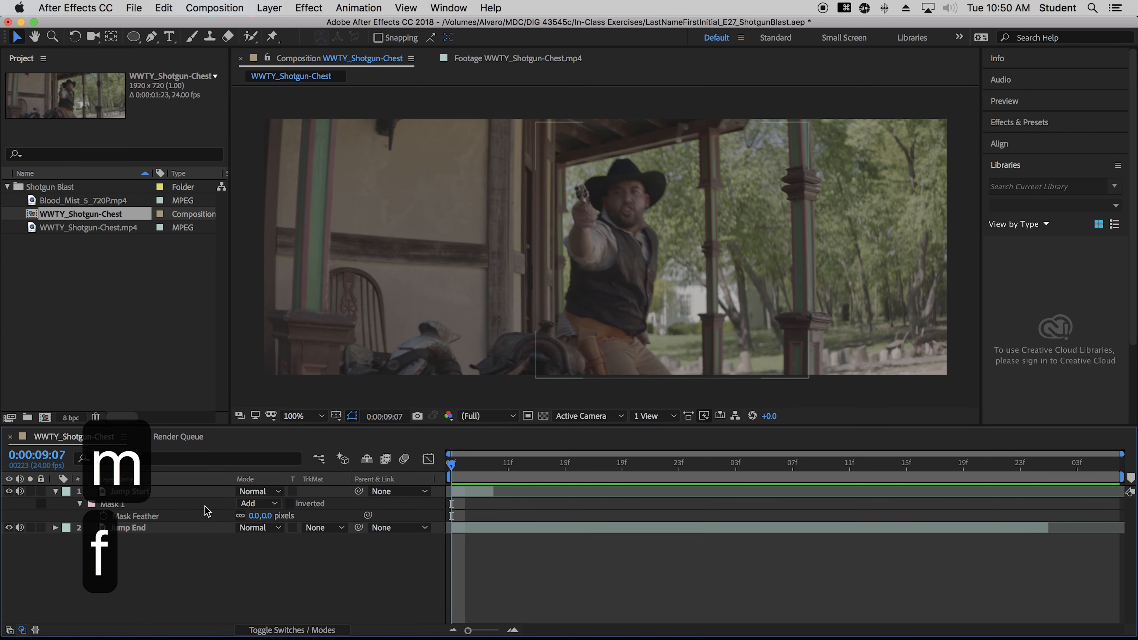
left_click(255, 516)
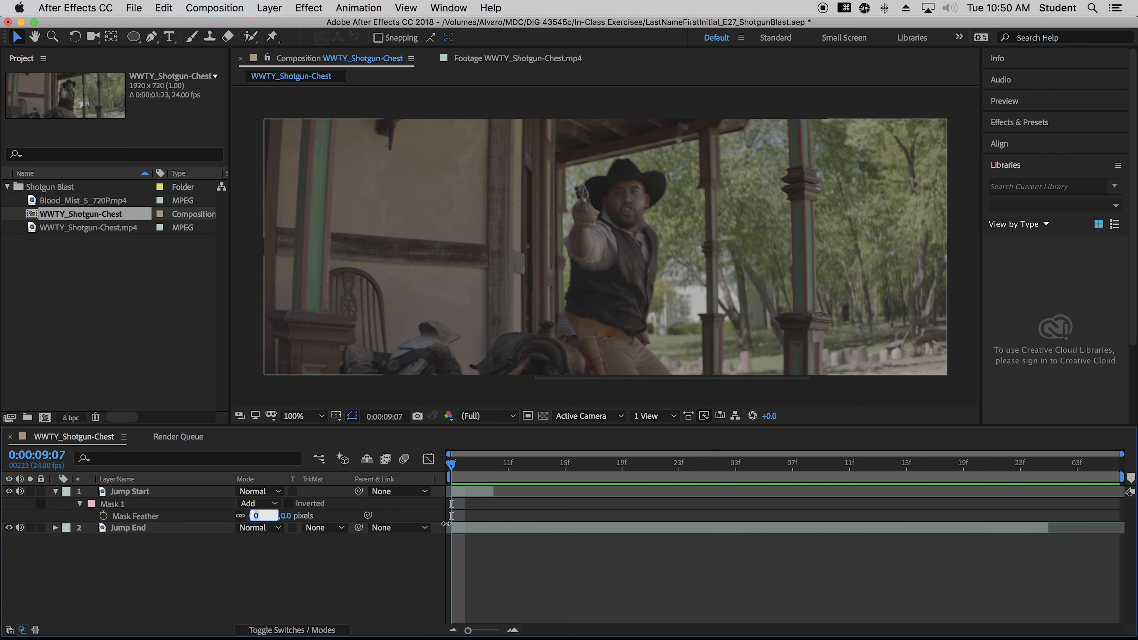
type("15")
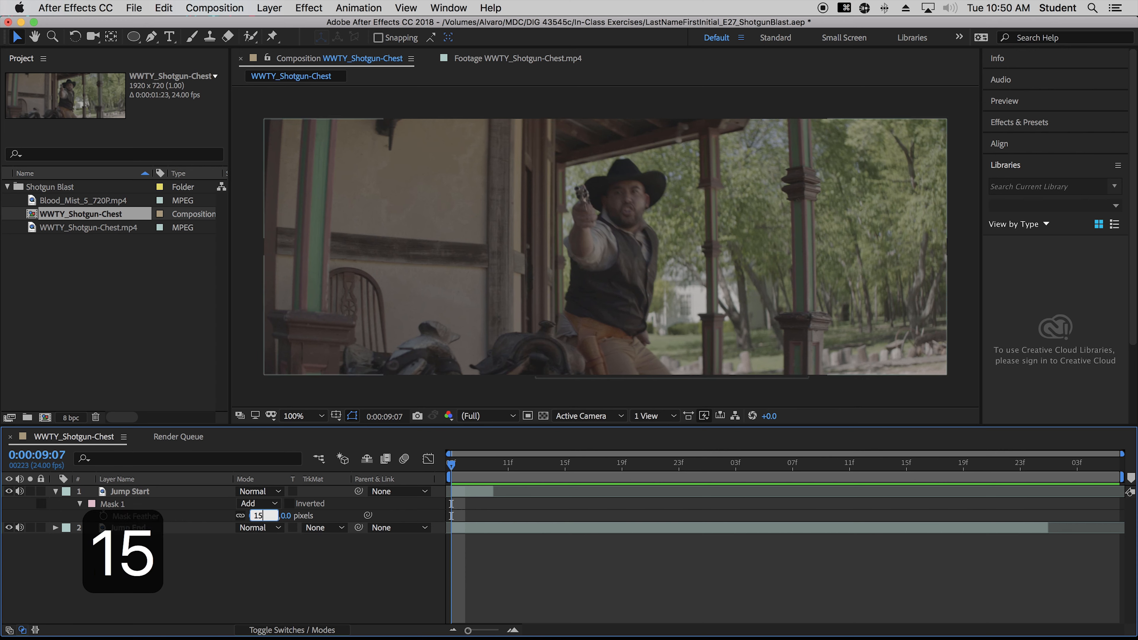
key("Return")
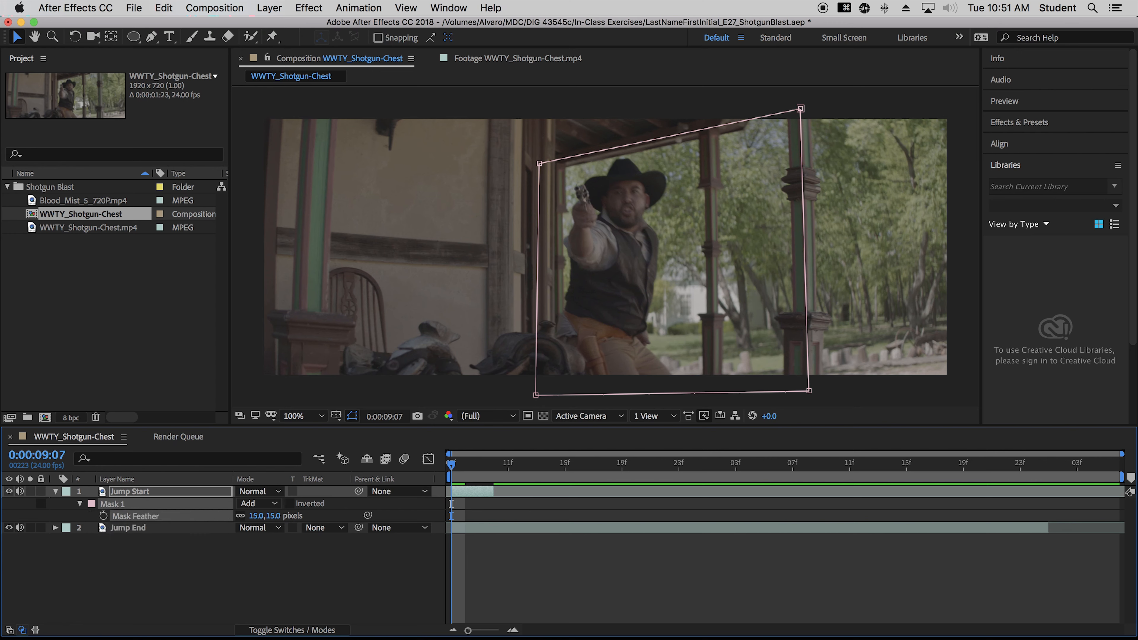
left_click(253, 516)
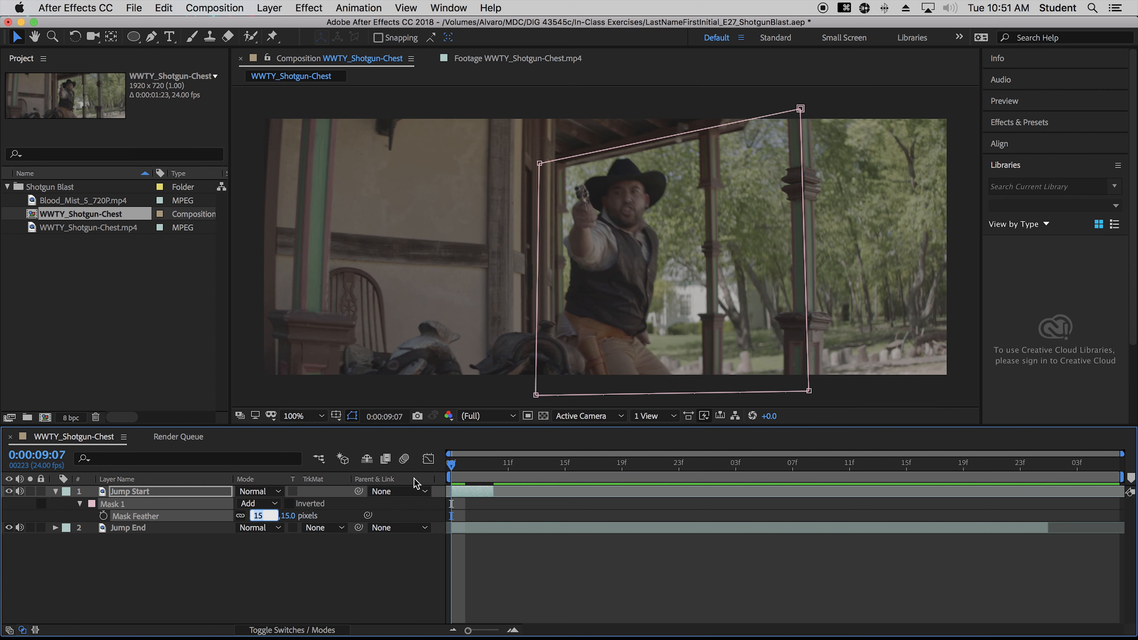
type("1")
key("Return")
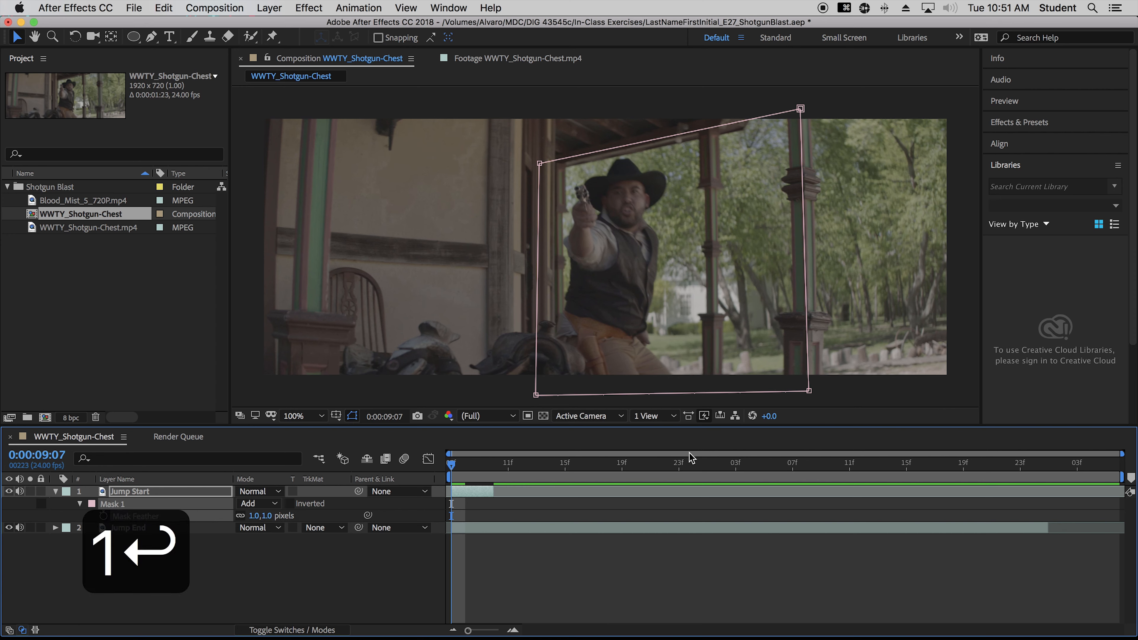
left_click(256, 515)
type("10")
key("Return")
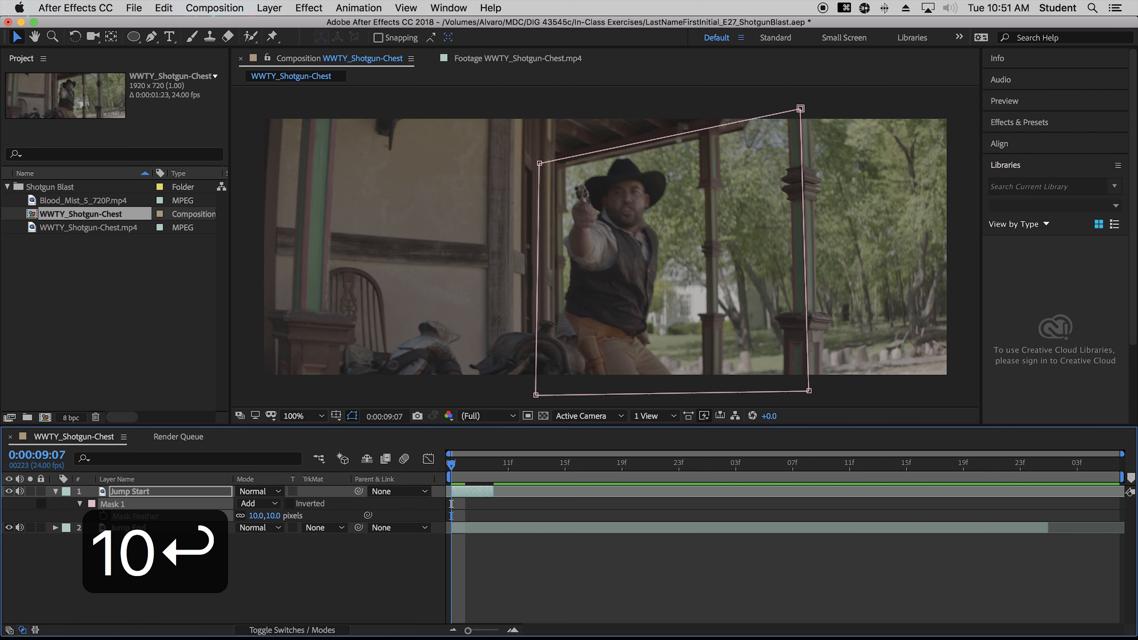
Step: Play the composition and scrub through the frames from 0:00:09:07 to check the feathered jump cut
key("space")
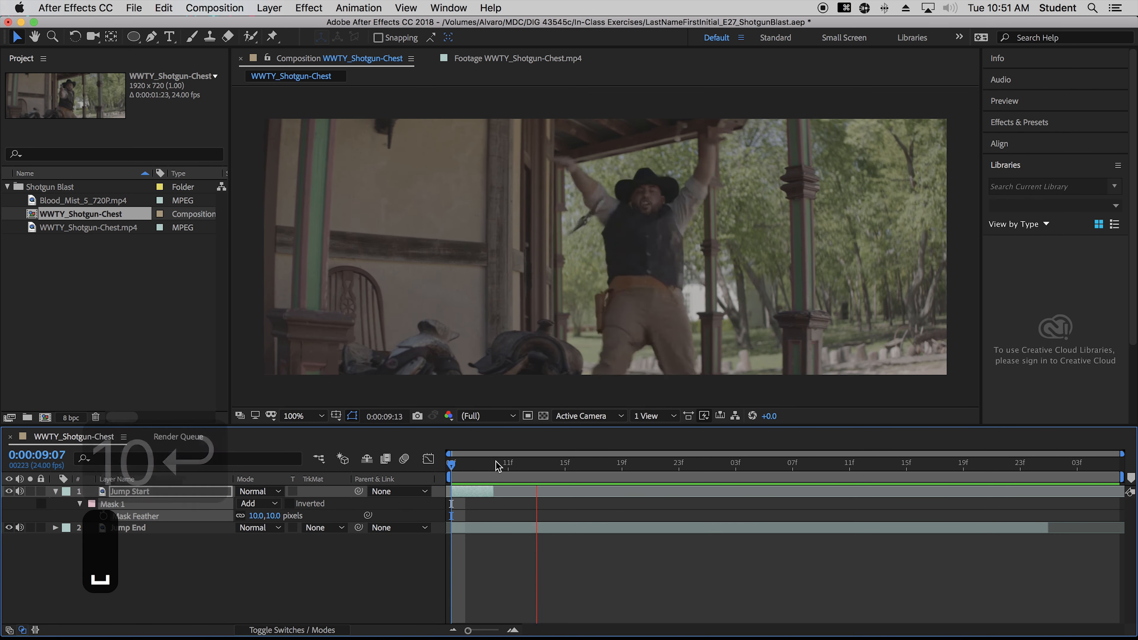
left_click(450, 467)
left_click_drag(450, 467, 479, 467)
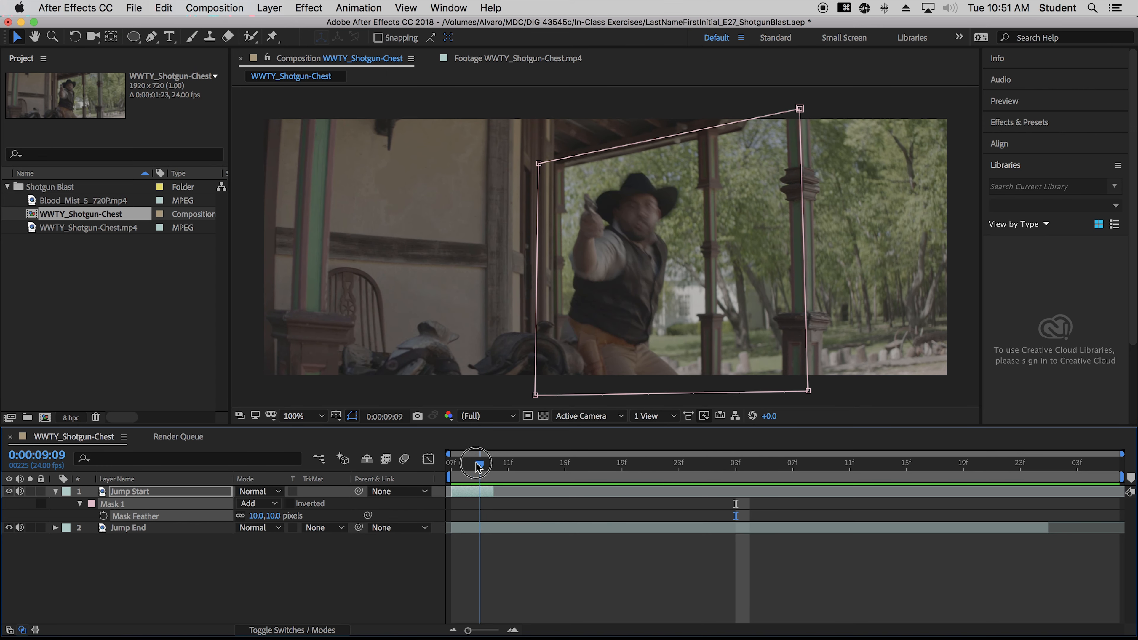
left_click_drag(478, 467, 534, 484)
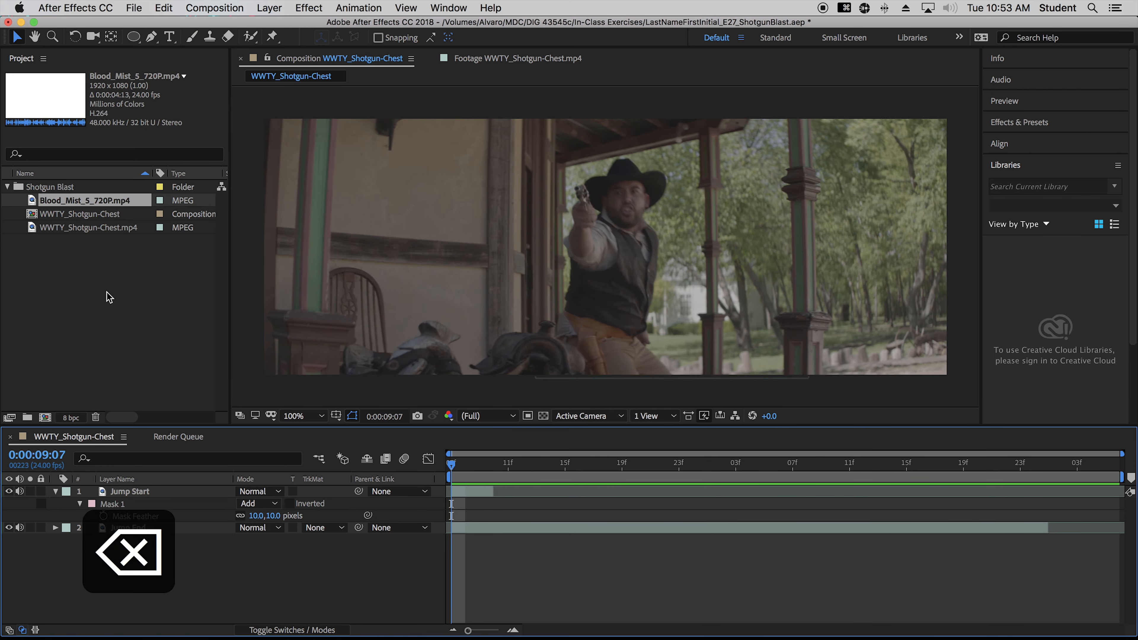
Step: Open the Blood_Mist_5_720P.mp4 footage and set its In point to 0:00:00:03
left_click(108, 297)
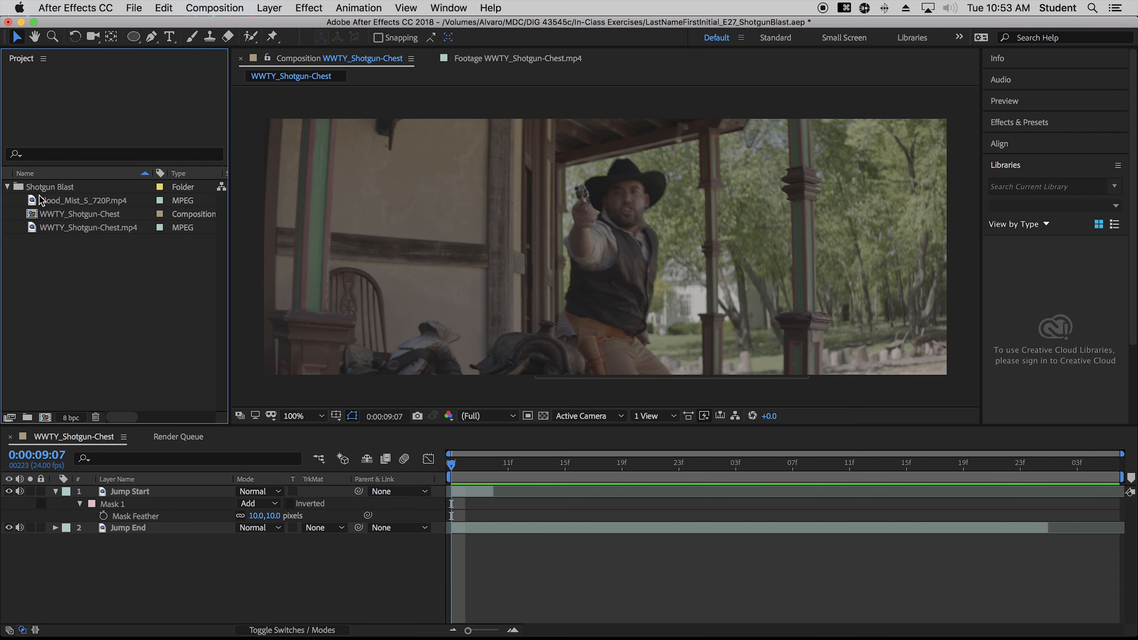
double_click(33, 202)
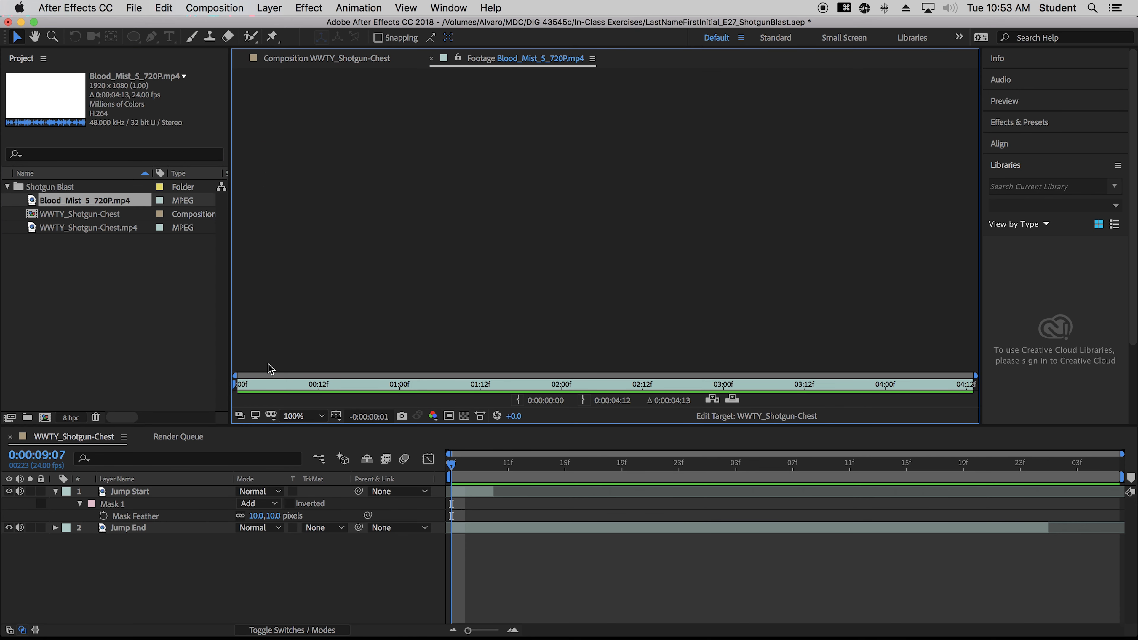
mouse_move(246, 387)
left_mouse_down()
mouse_move(297, 383)
mouse_move(256, 380)
left_mouse_up()
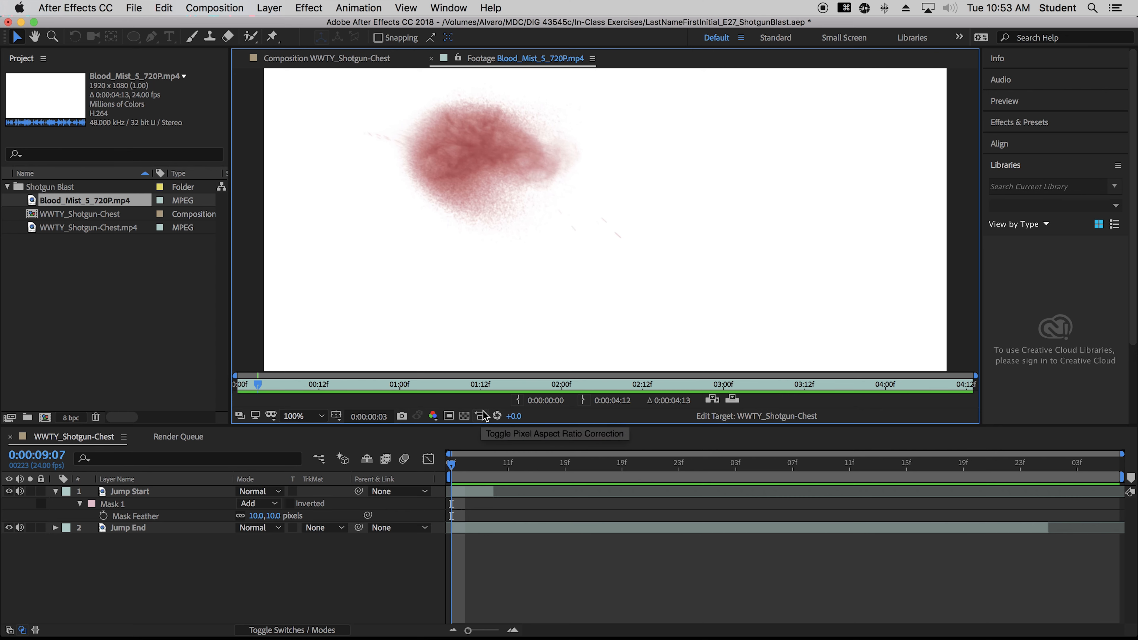
left_click(517, 400)
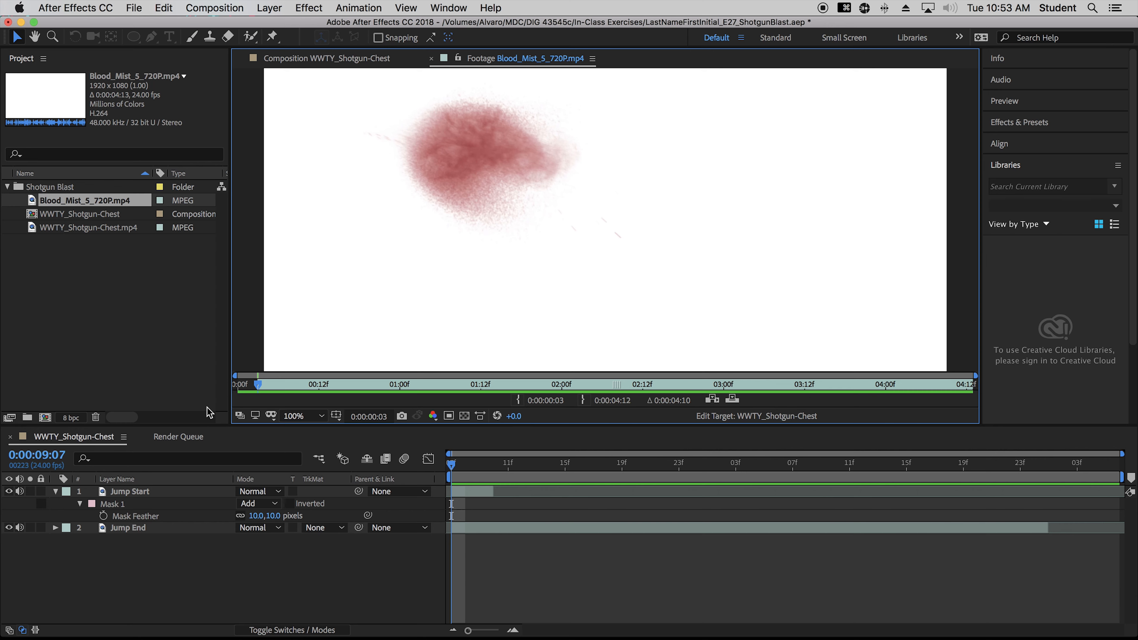
mouse_move(260, 388)
left_mouse_down()
mouse_move(239, 385)
mouse_move(262, 393)
left_mouse_up()
Step: Add Blood_Mist_5_720P.mp4 to the composition above Jump Start and move its layer to start at 0:00:09:08
left_click_drag(43, 201, 423, 490)
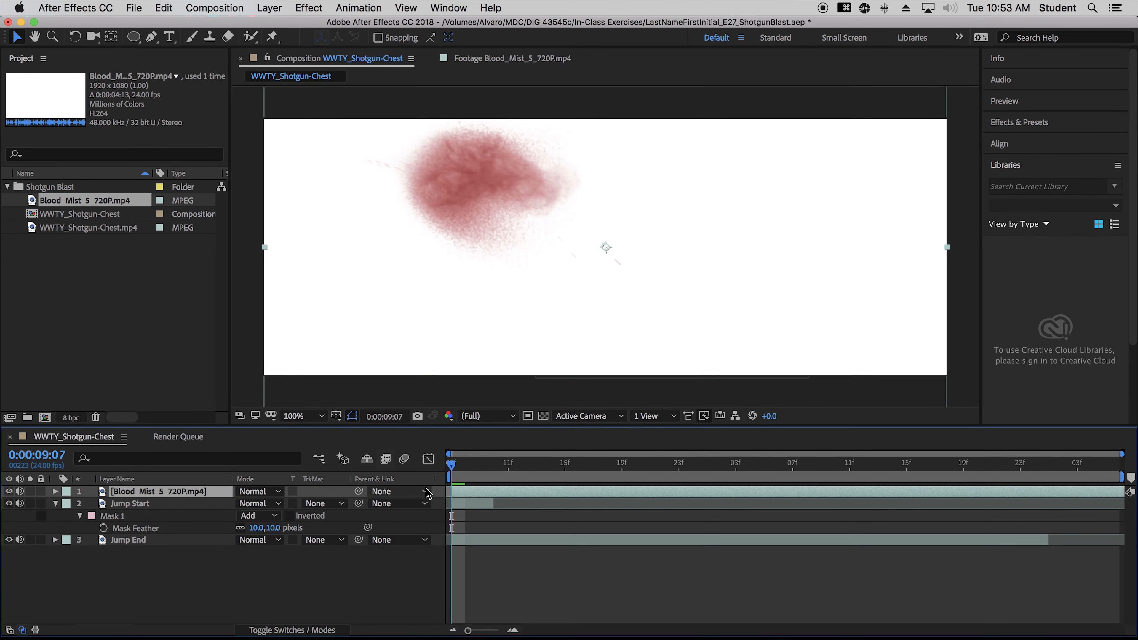
left_click(467, 464)
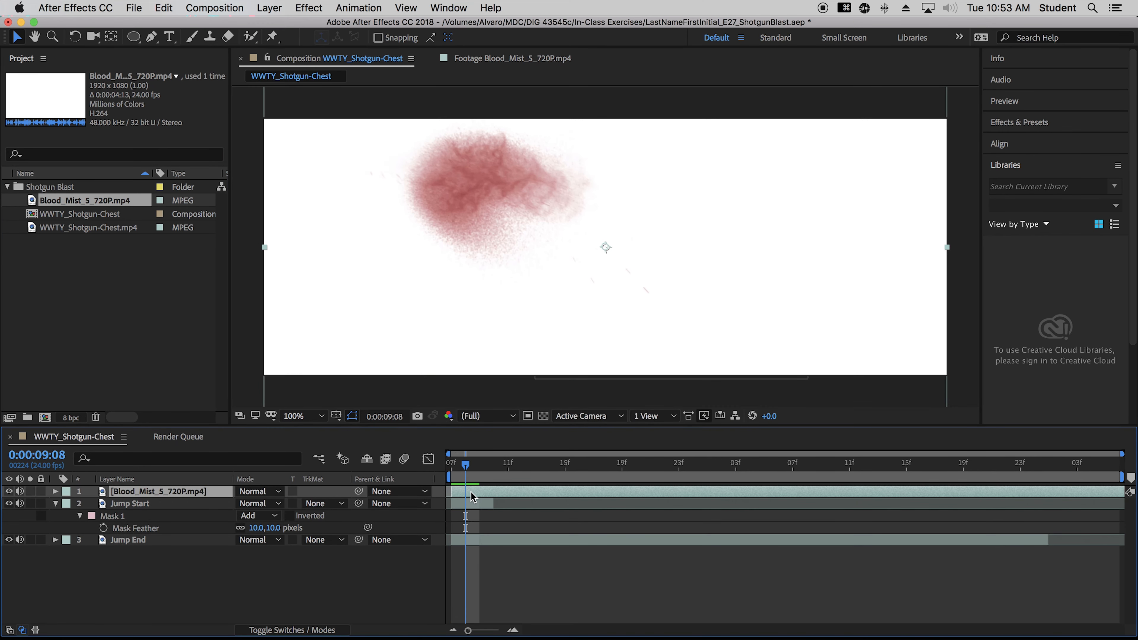
left_click_drag(472, 490, 465, 468)
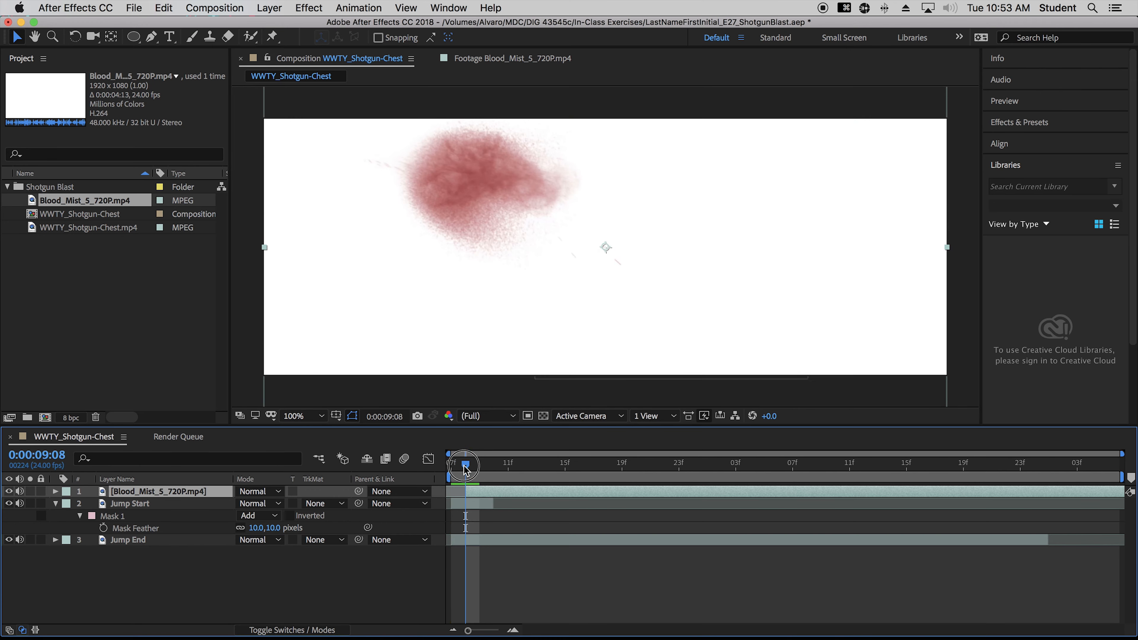
Step: Set the blood mist layer's blending mode to Multiply and its scale to 20%
left_click(264, 492)
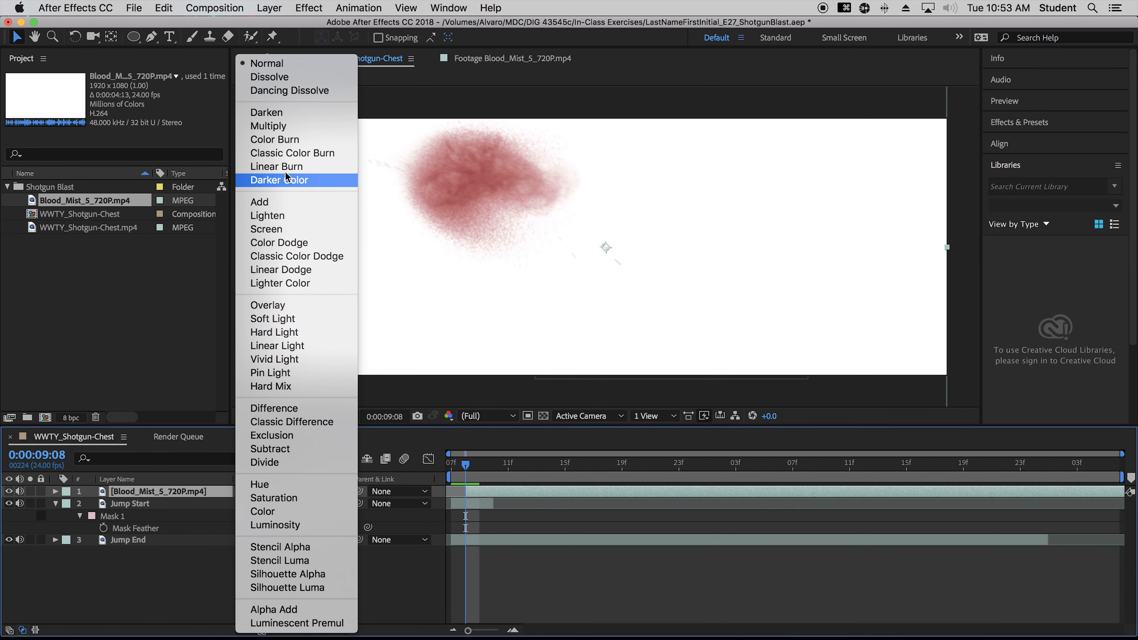
left_click(269, 126)
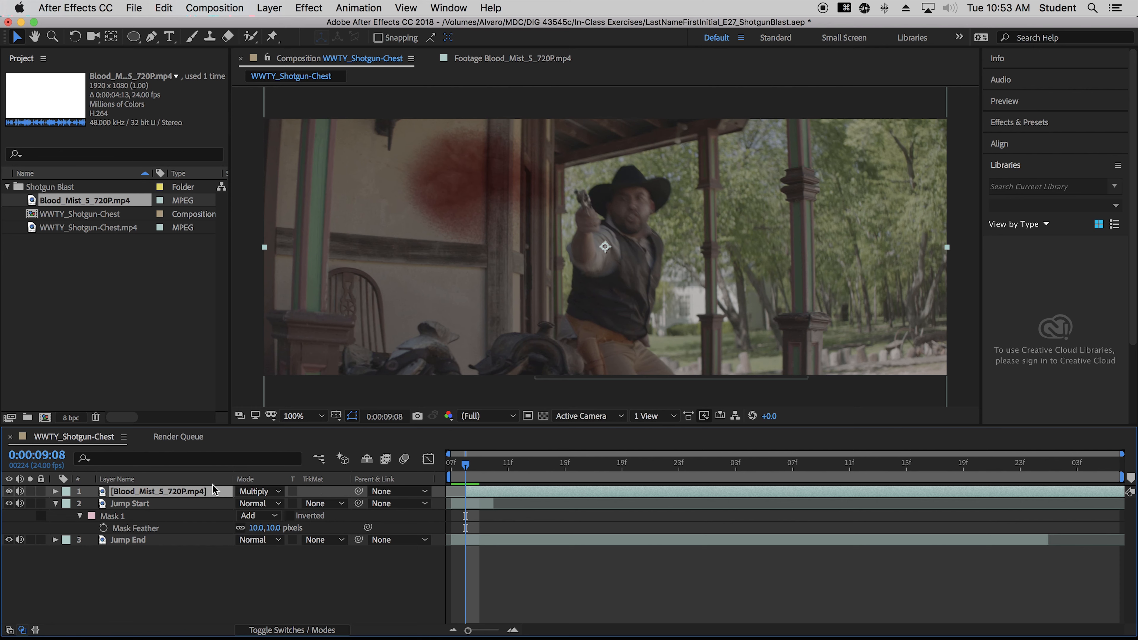
key("s")
left_click(263, 503)
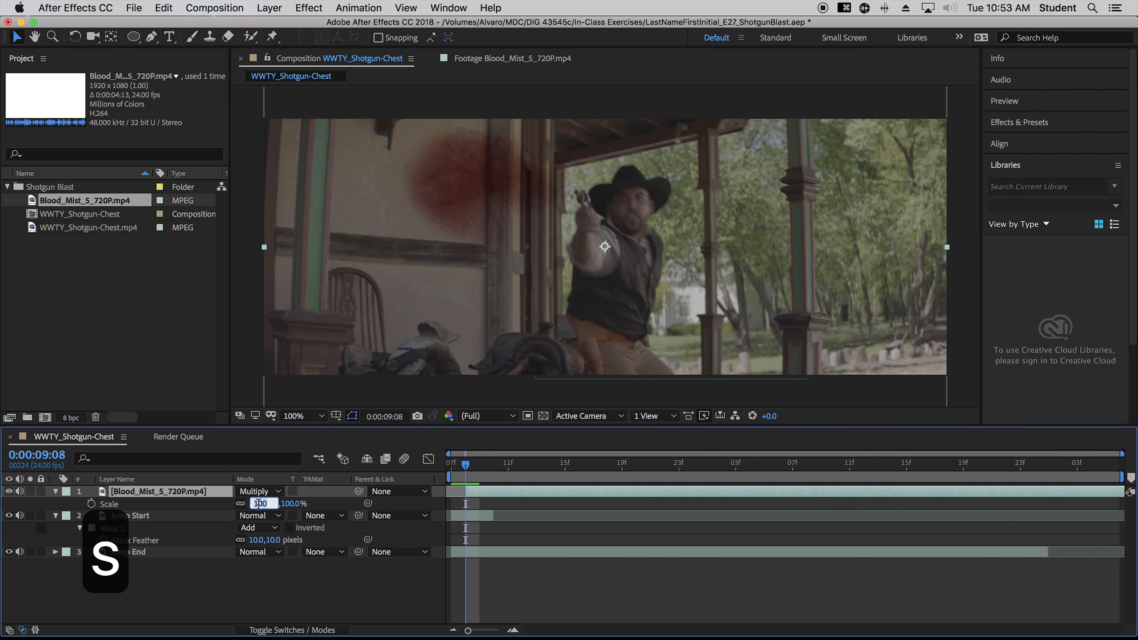
type("20")
key("Return")
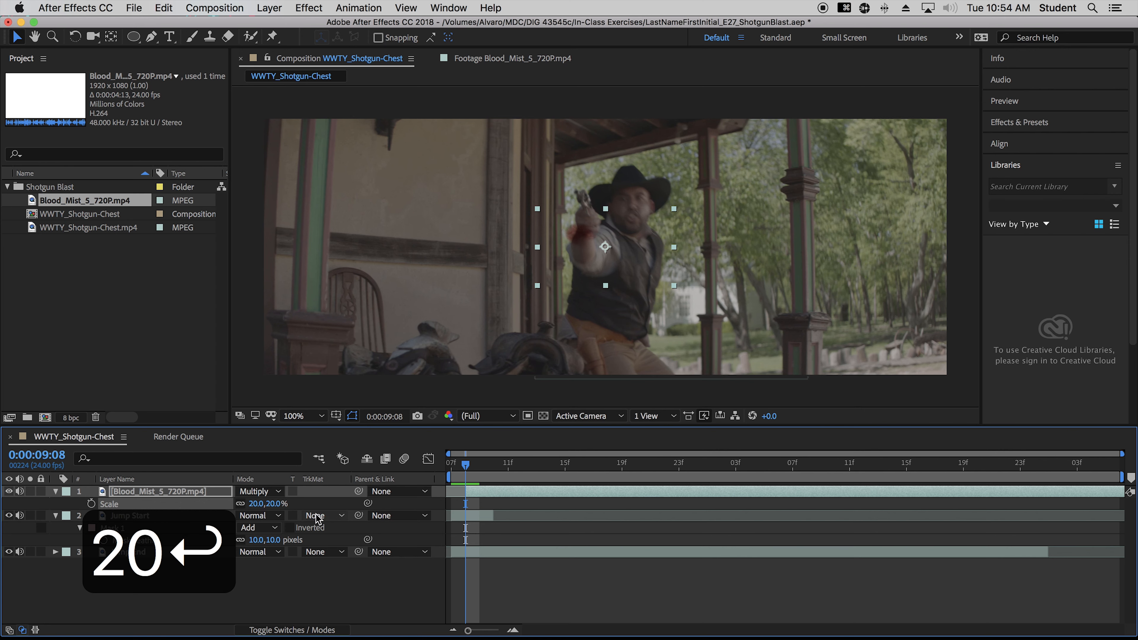
Step: Place the blood mist over the gunslinger's chest by setting the layer's position to 1100, 408
key("p")
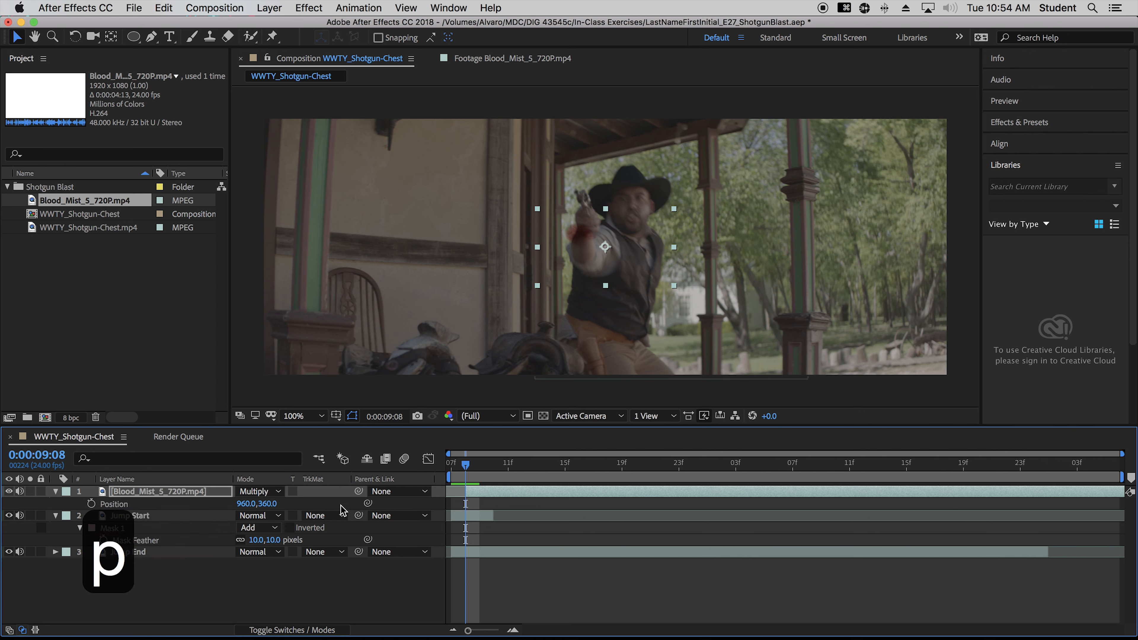
left_click(253, 504)
type("1")
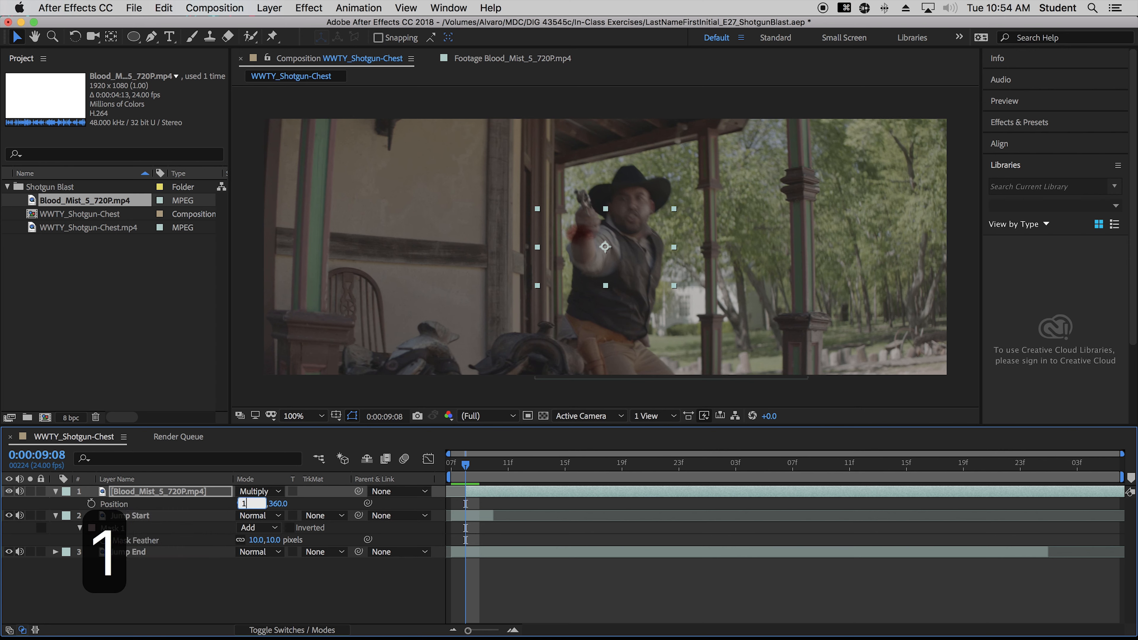
type("100")
key("Tab")
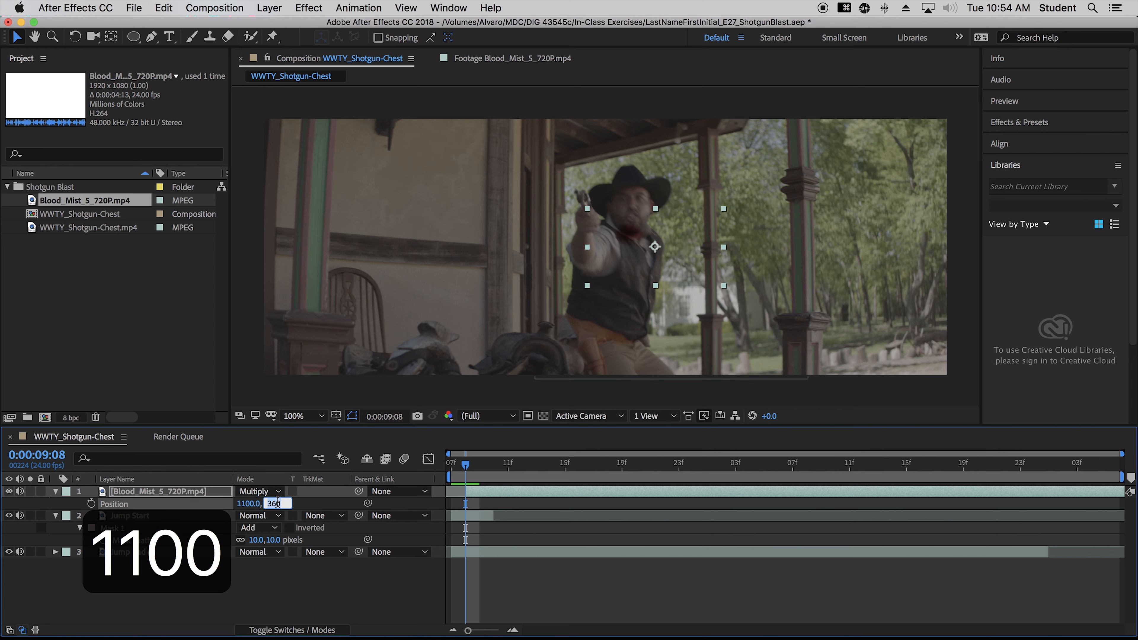
type("408")
key("Return")
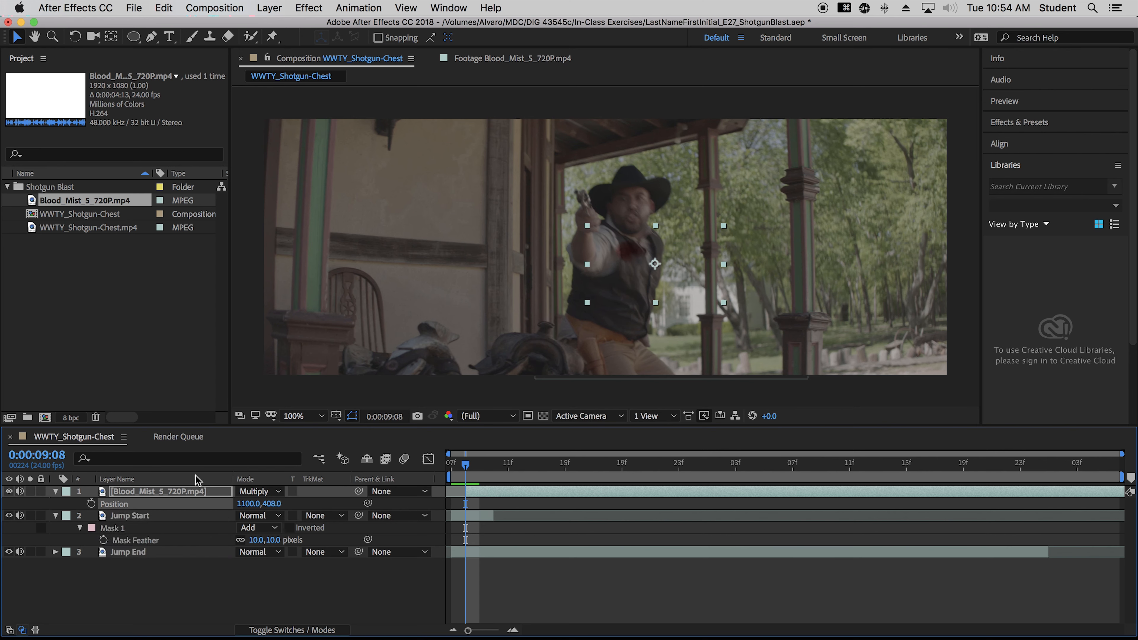
Step: Enable keyframing for the blood mist layer's Position, Opacity and Scale at 0:00:09:08
left_click(91, 503)
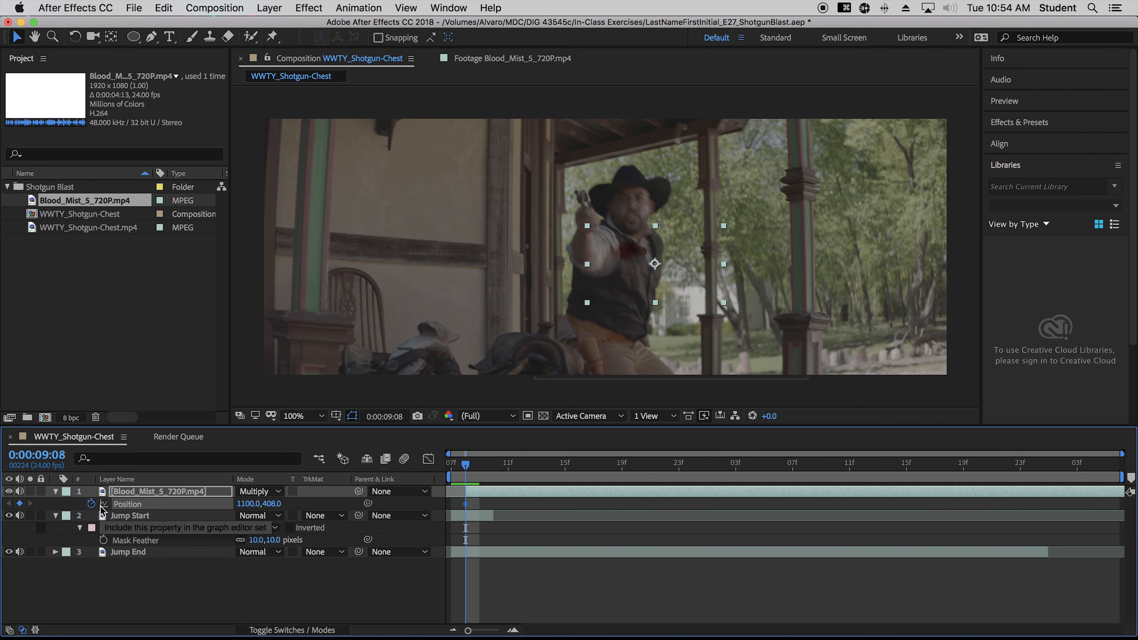
key("t")
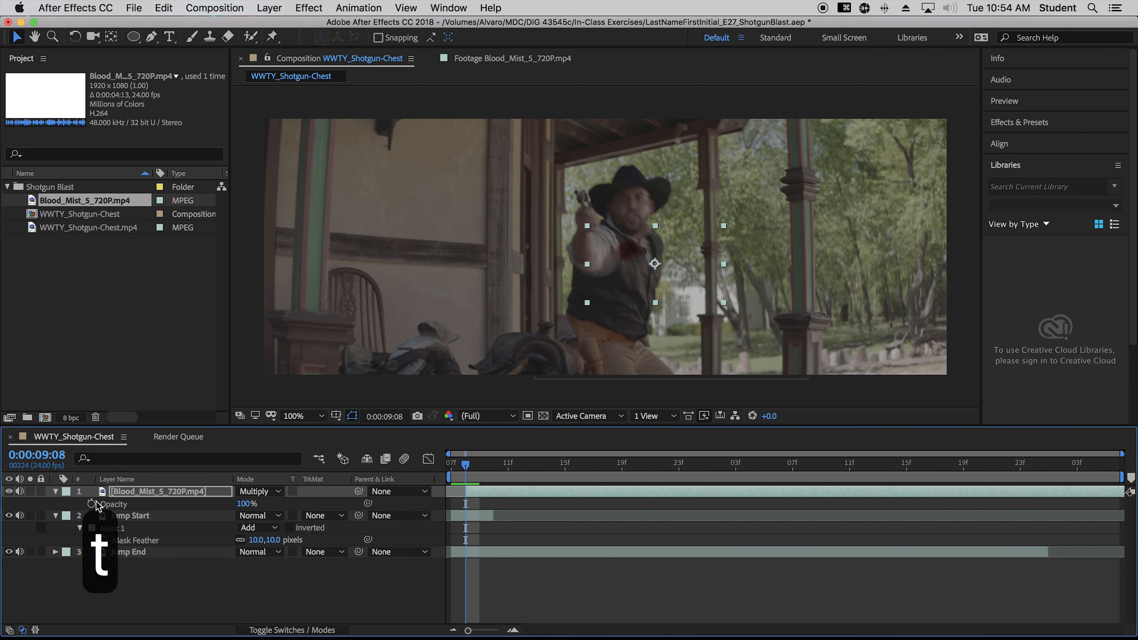
left_click(92, 503)
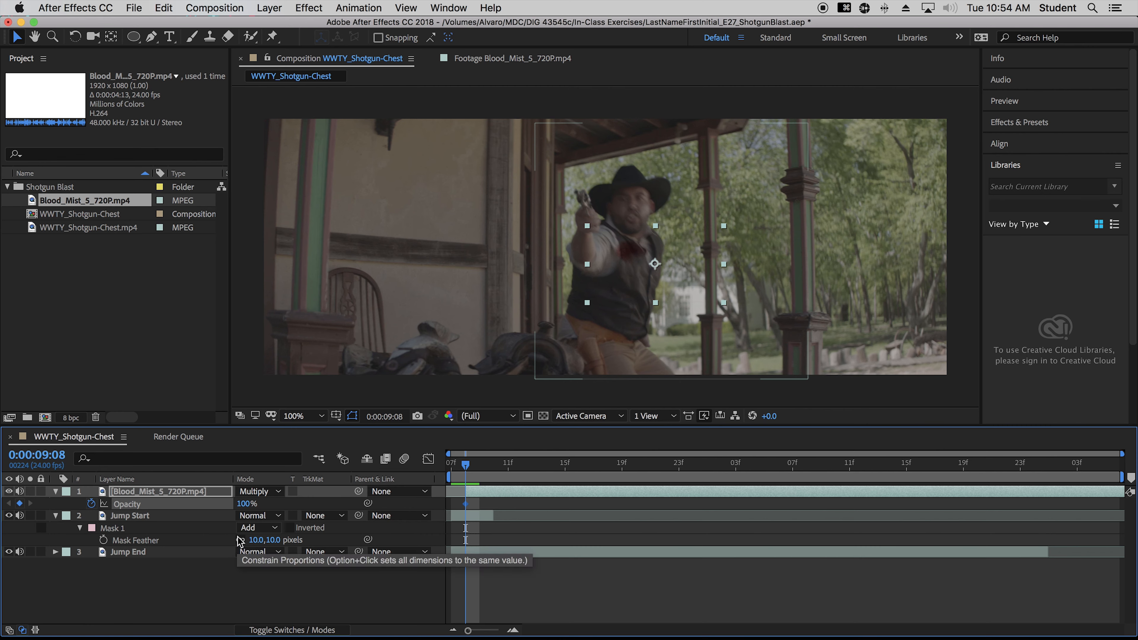
key("shift+p")
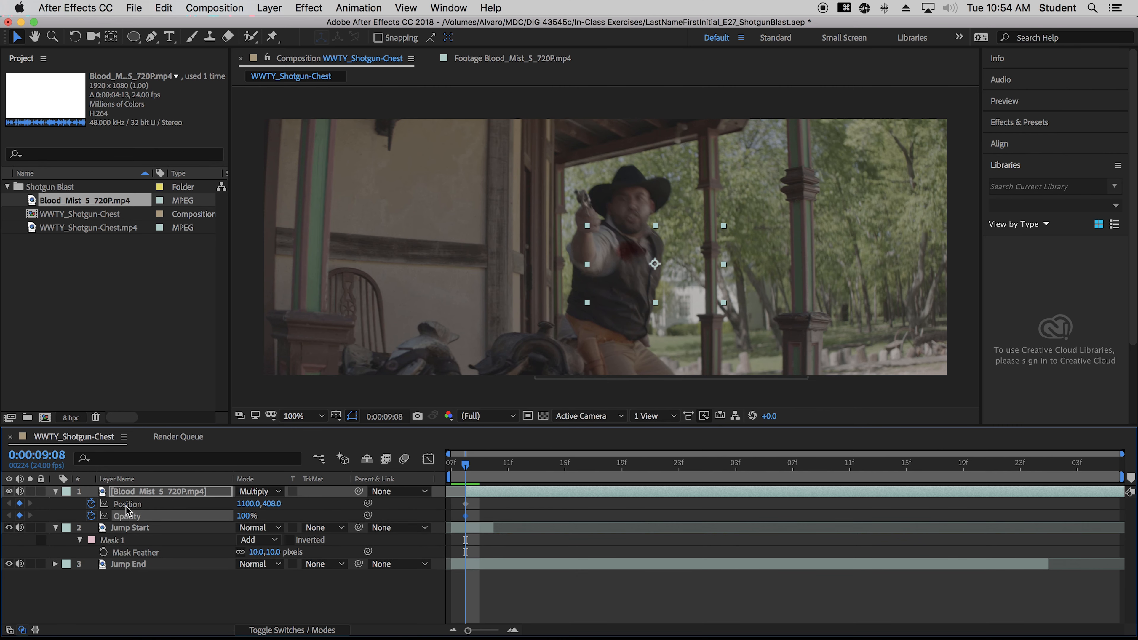
key("shift+s")
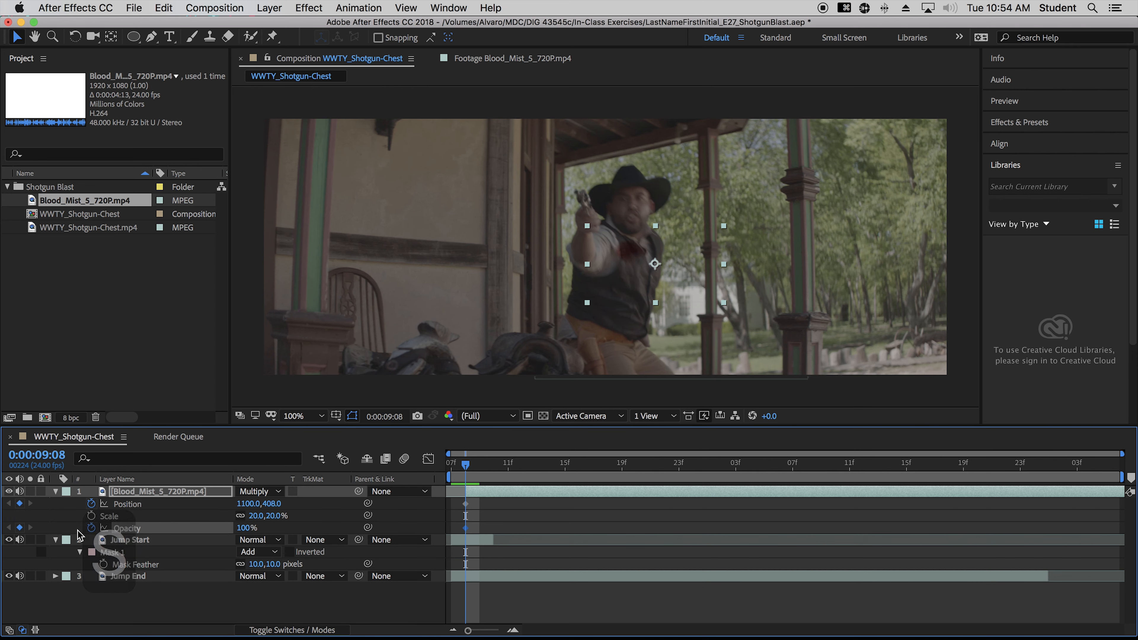
left_click(91, 516)
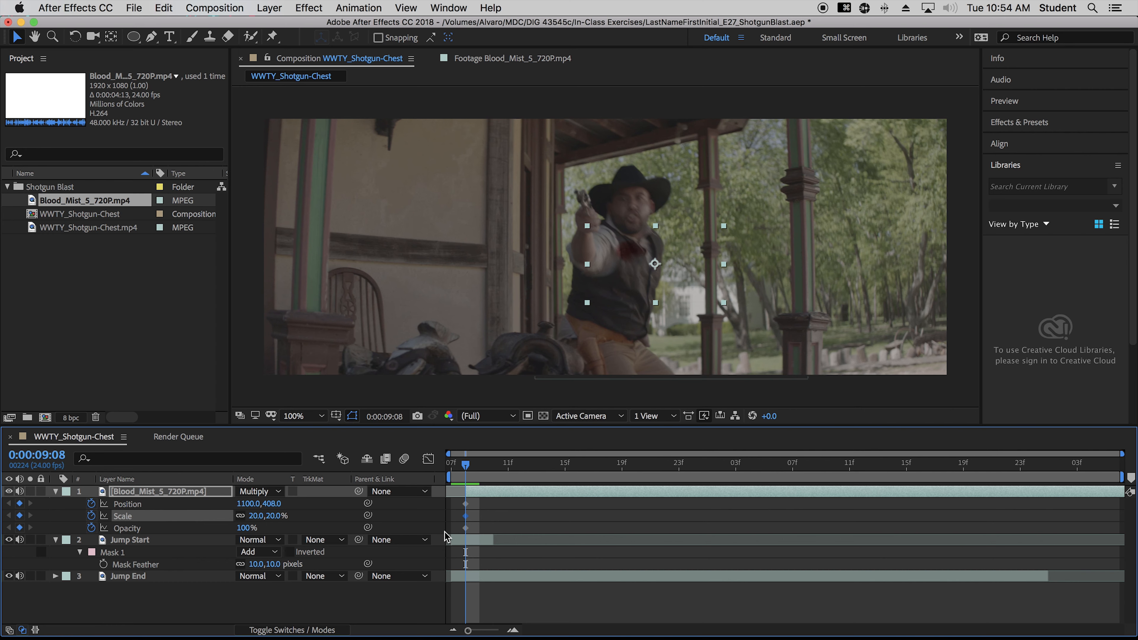
key("super+Tab")
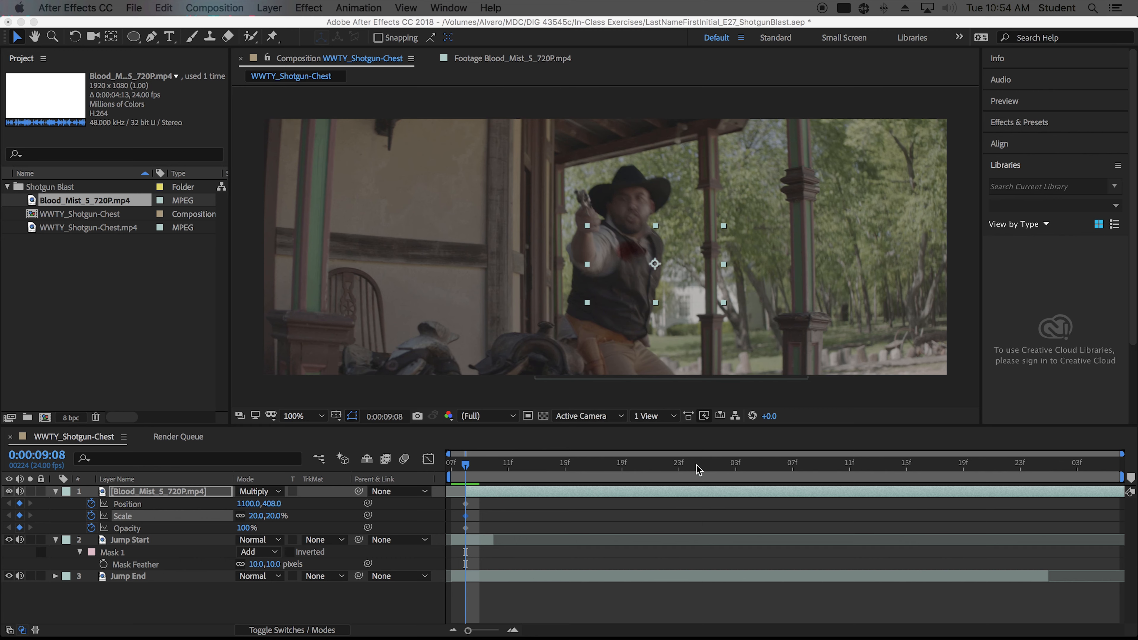
left_click(471, 466)
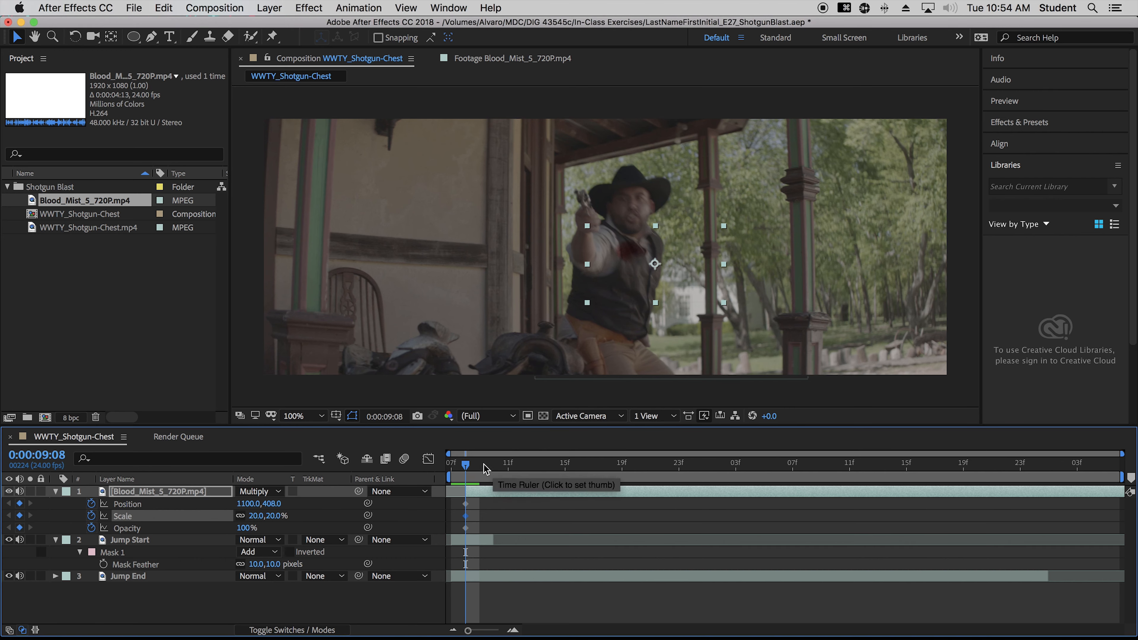
Step: Set the blood mist layer's Scale to 50% at 0:00:09:09
left_click(480, 466)
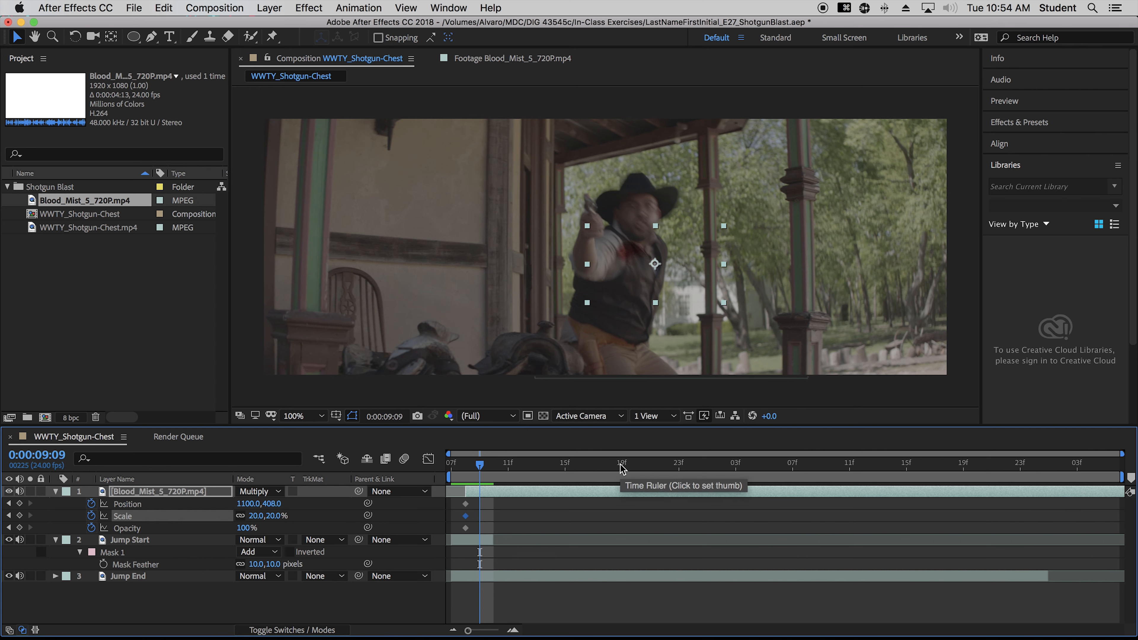
left_click(258, 515)
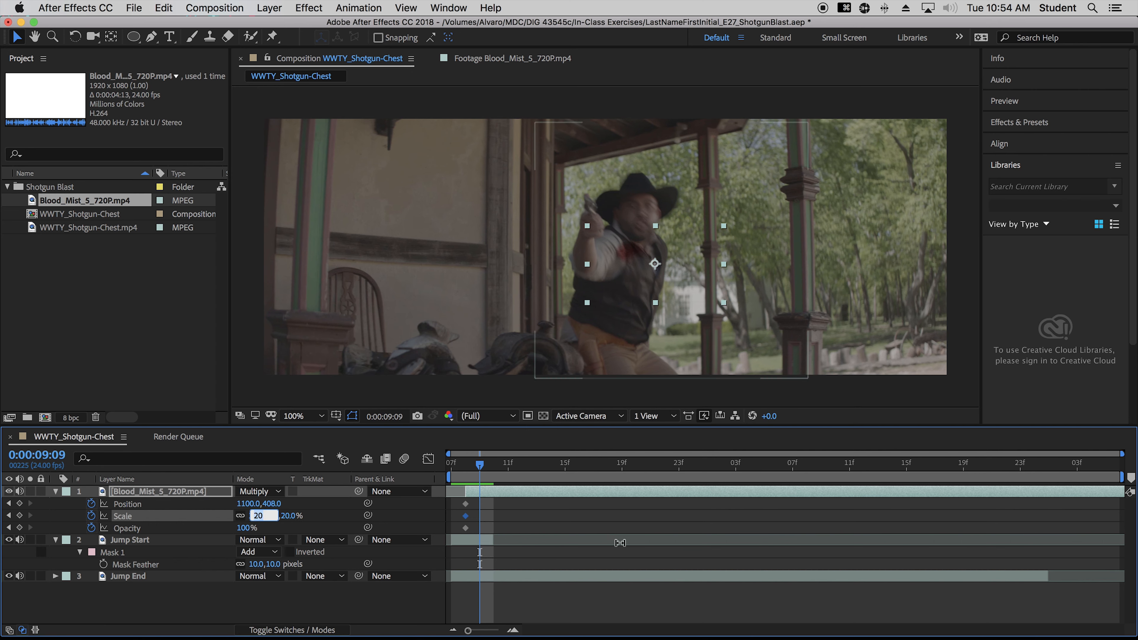
type("50")
key("Return")
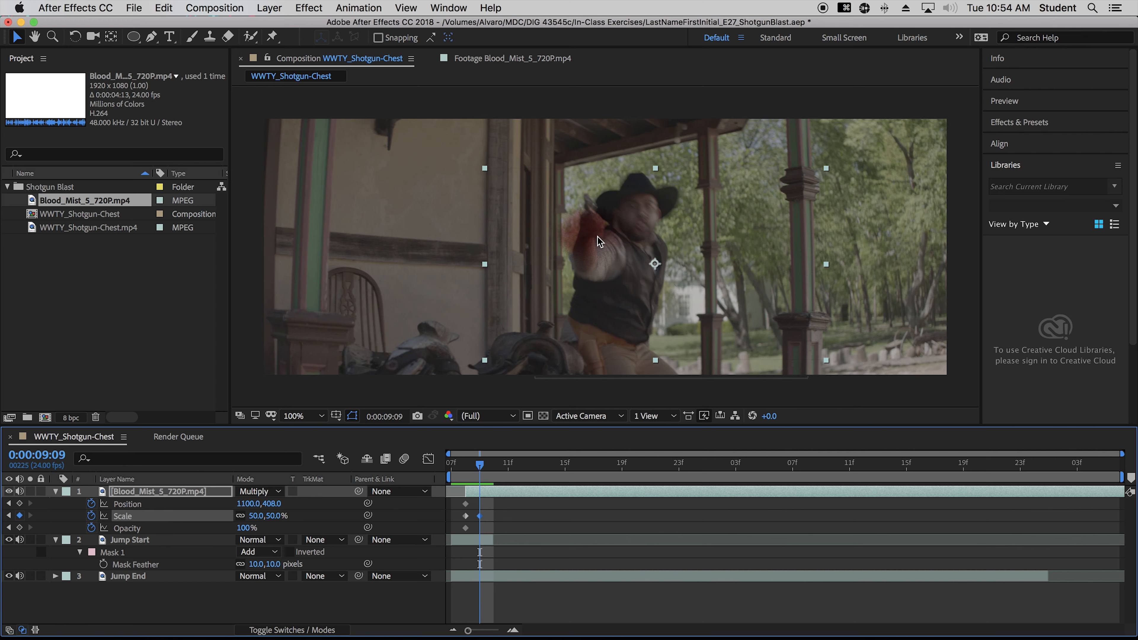
Step: Set the blood mist layer's Position to 1206, 466 at 0:00:09:09 so it lines up with the gunslinger's chest
left_click(249, 503)
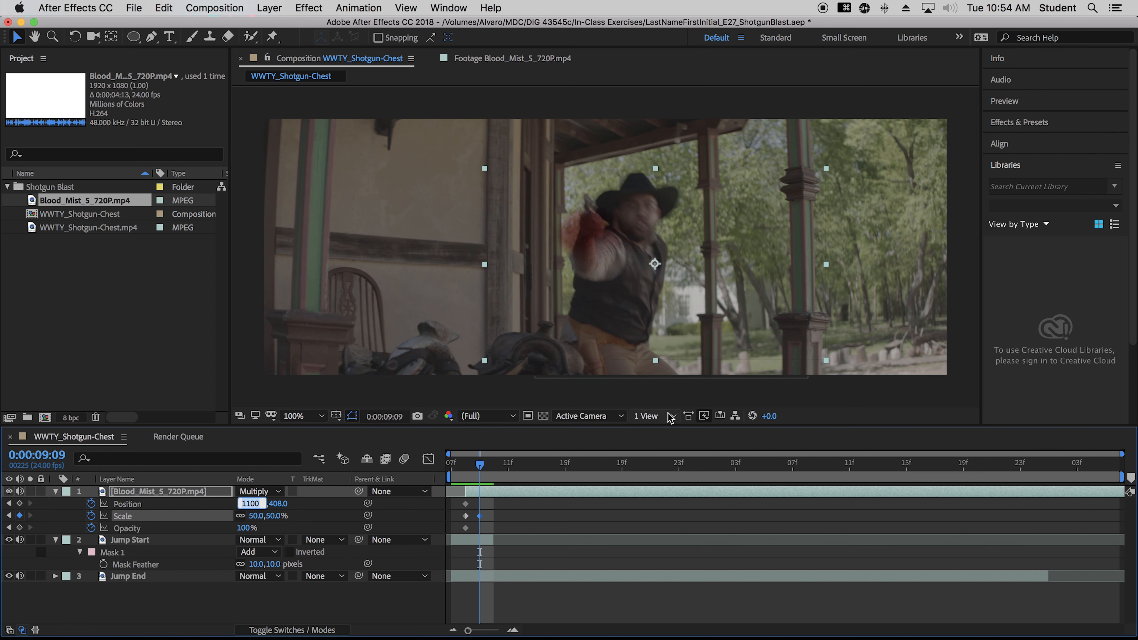
type("1206")
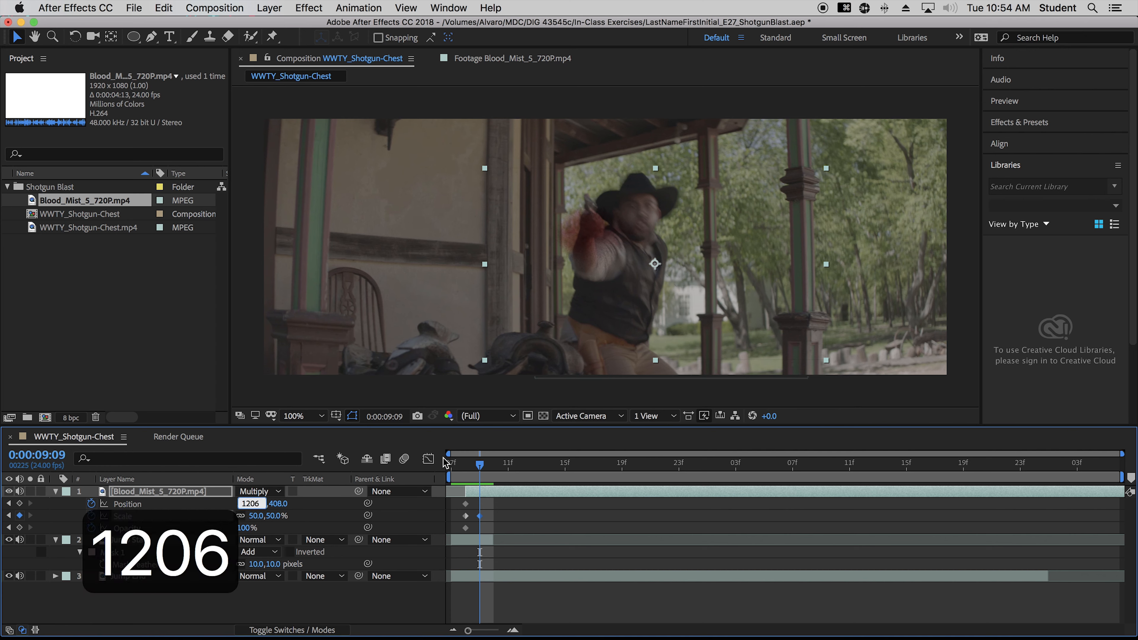
key("Tab")
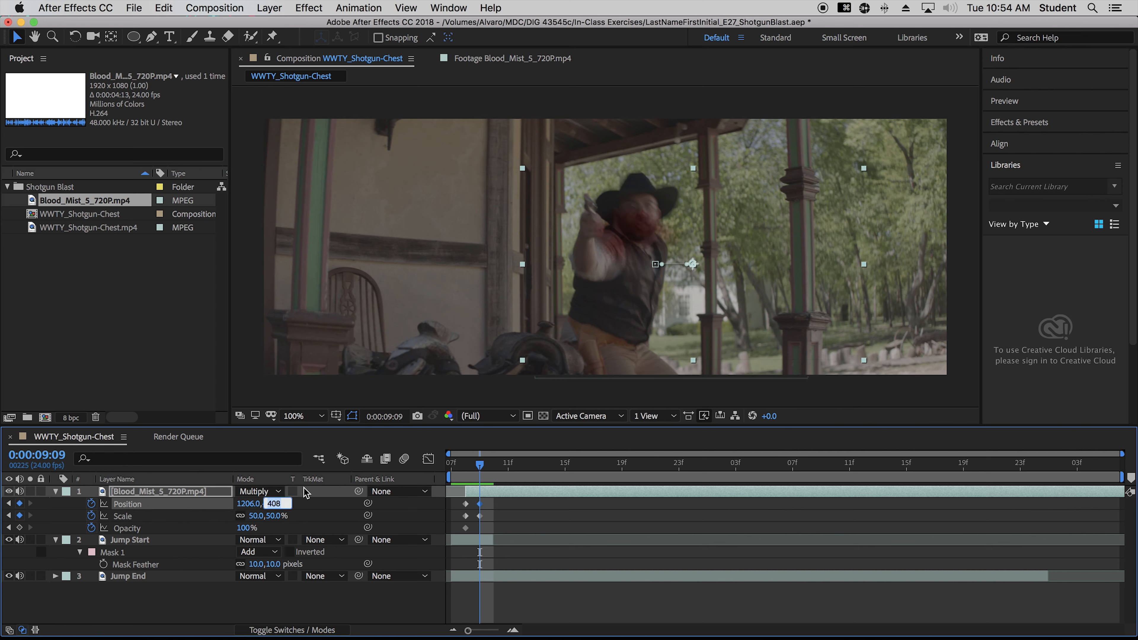
type("466")
key("Return")
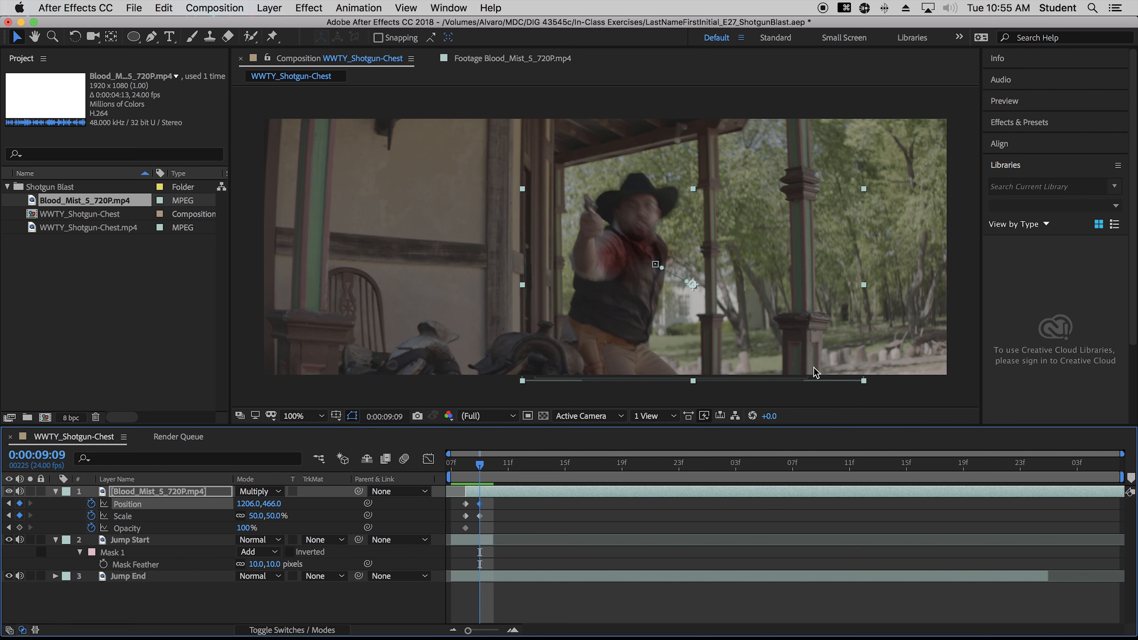
Step: Add an Opacity keyframe to the blood mist layer at 0:00:09:09 and set its Opacity to 0% at 0:00:09:21
left_click(19, 528)
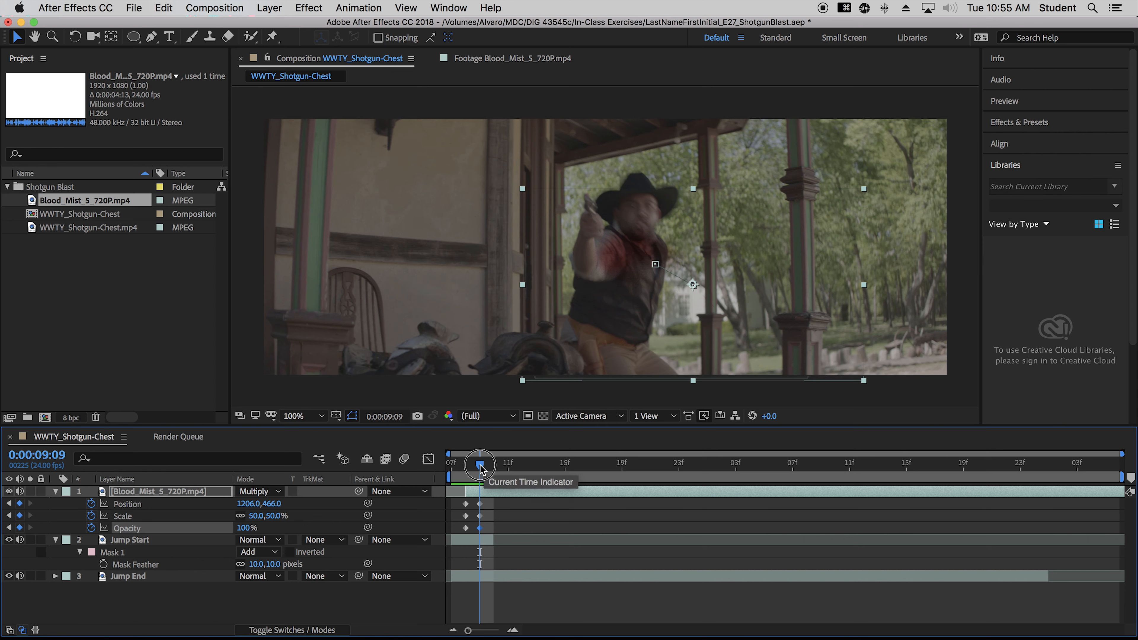
mouse_move(479, 466)
left_mouse_down()
mouse_move(466, 470)
mouse_move(487, 470)
left_mouse_up()
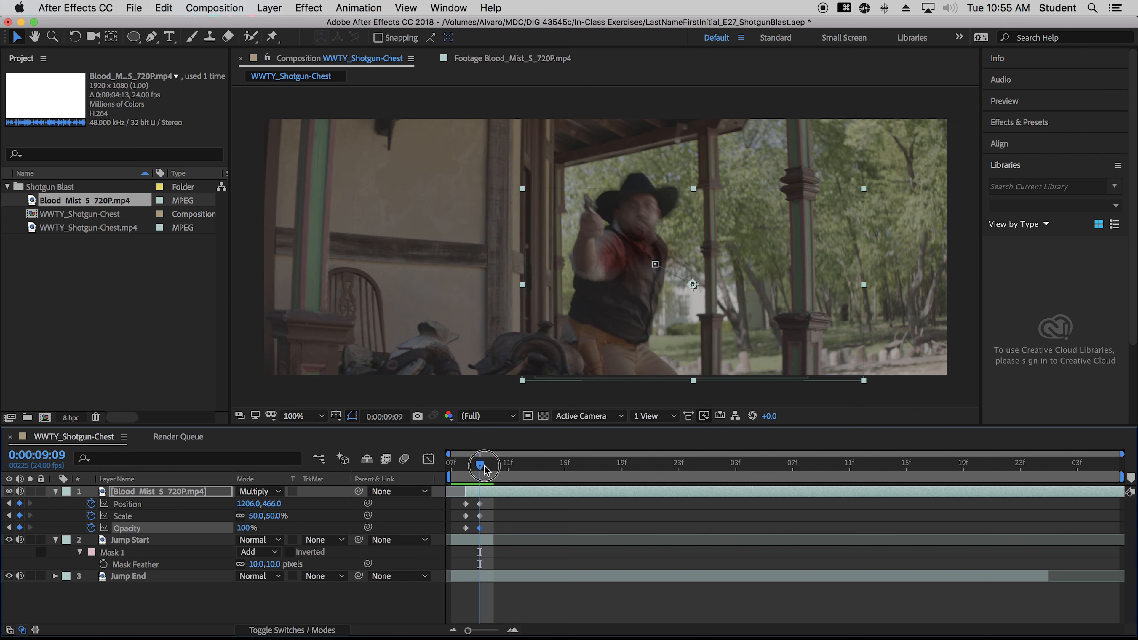
left_click_drag(485, 469, 650, 471)
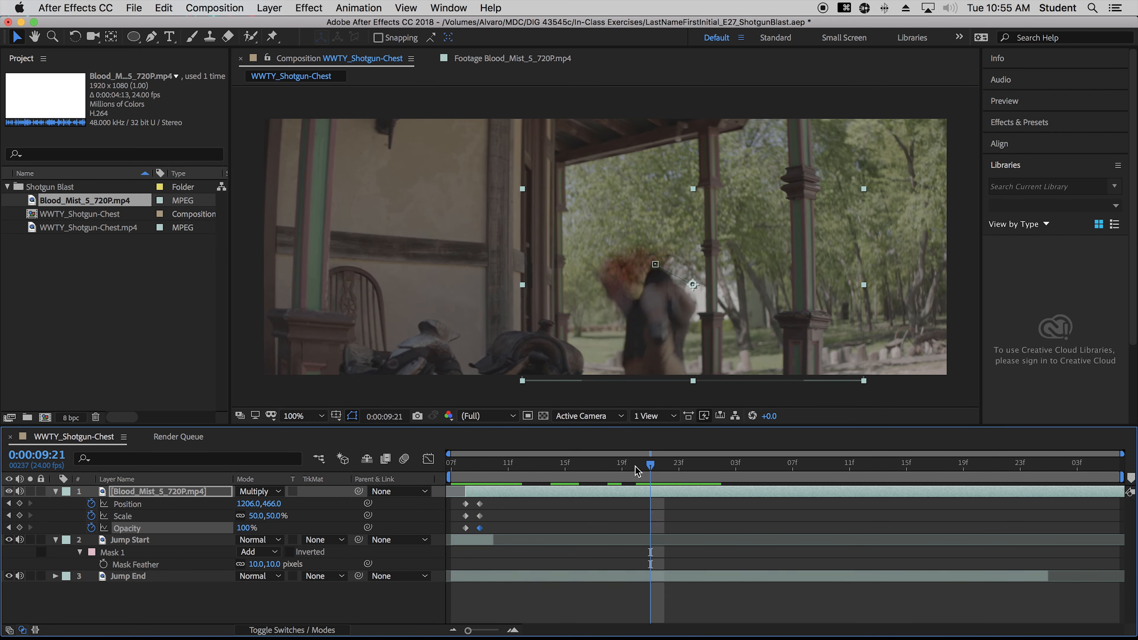
left_click(245, 528)
type("0")
key("Return")
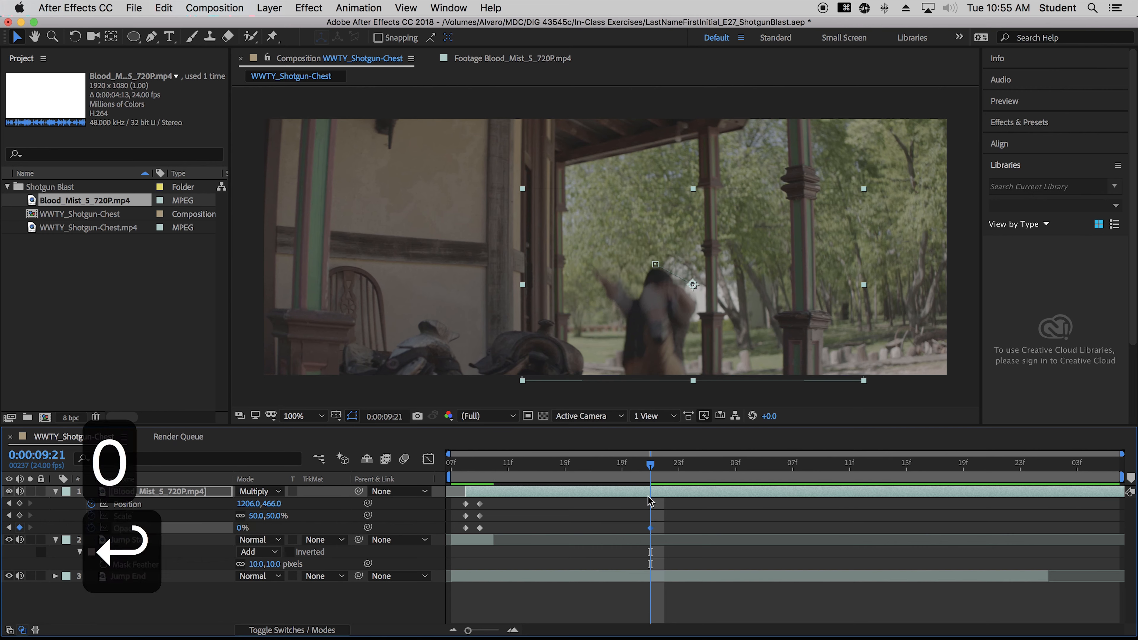
Step: Play back the composition from 0:00:09:07 to check the blood mist animation and its fade-out
left_click_drag(650, 468, 625, 509)
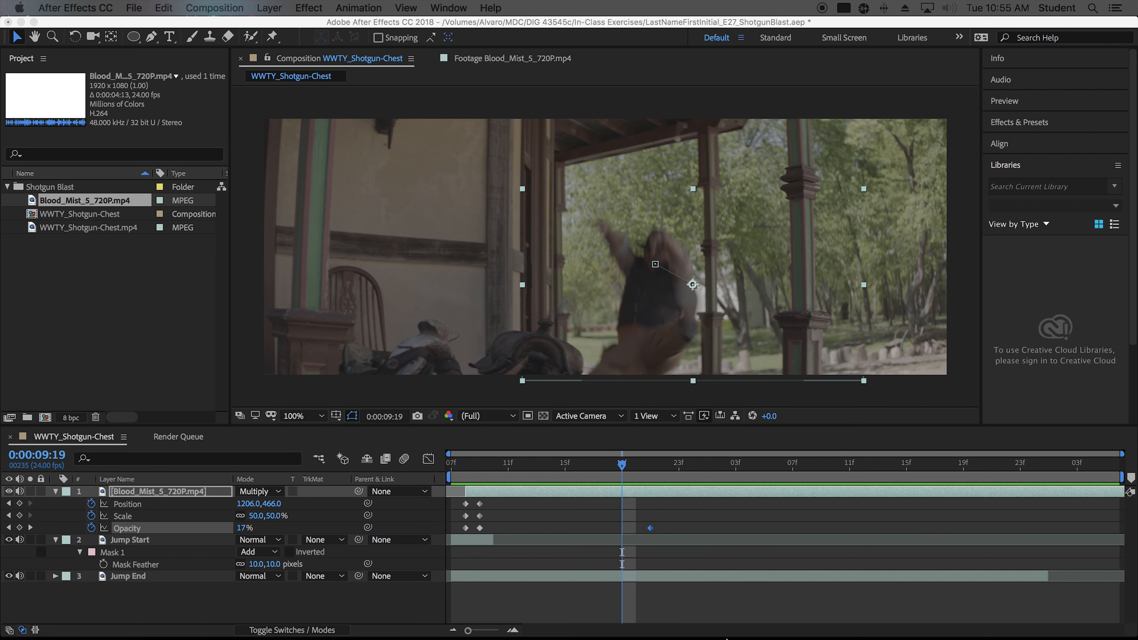
left_click(341, 605)
key("space")
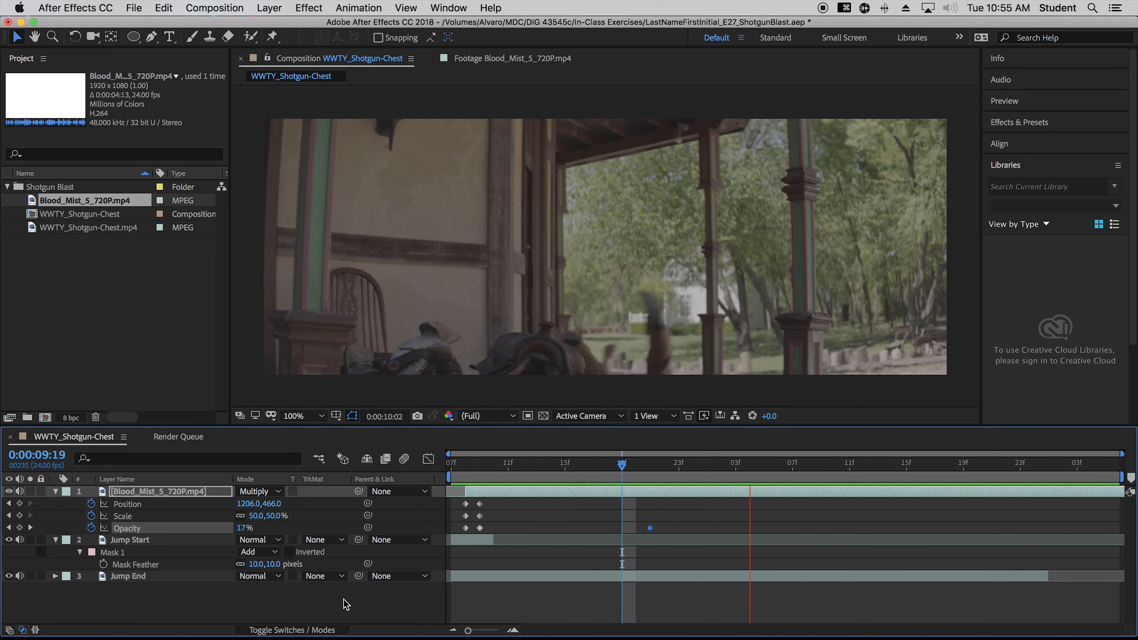
key("space")
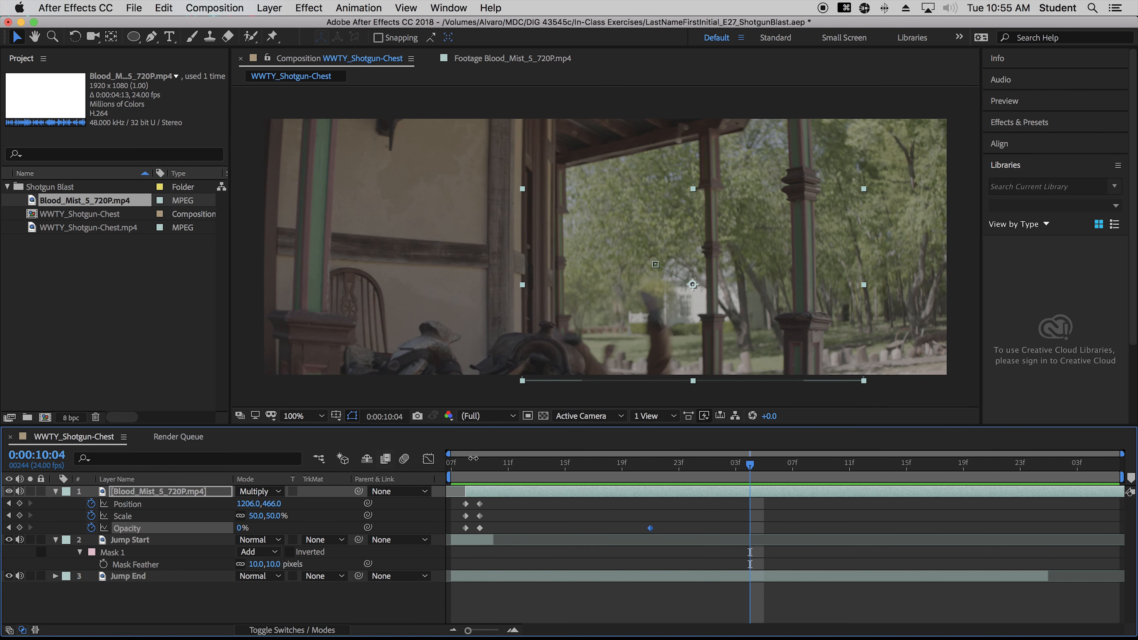
left_click_drag(510, 471, 406, 475)
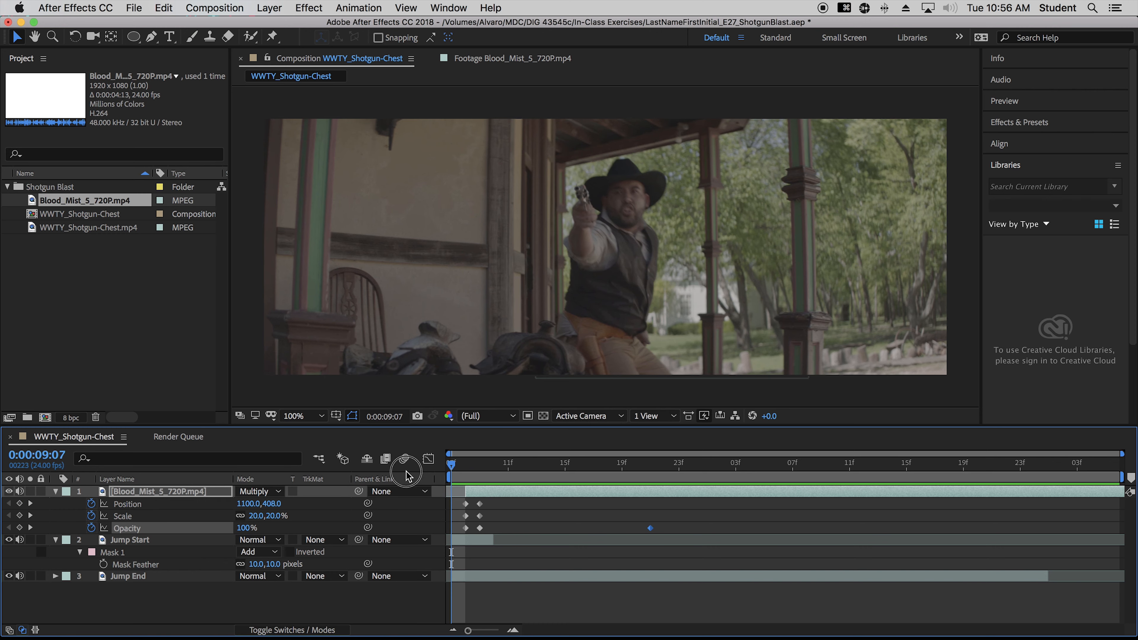
left_click(194, 606)
key("space")
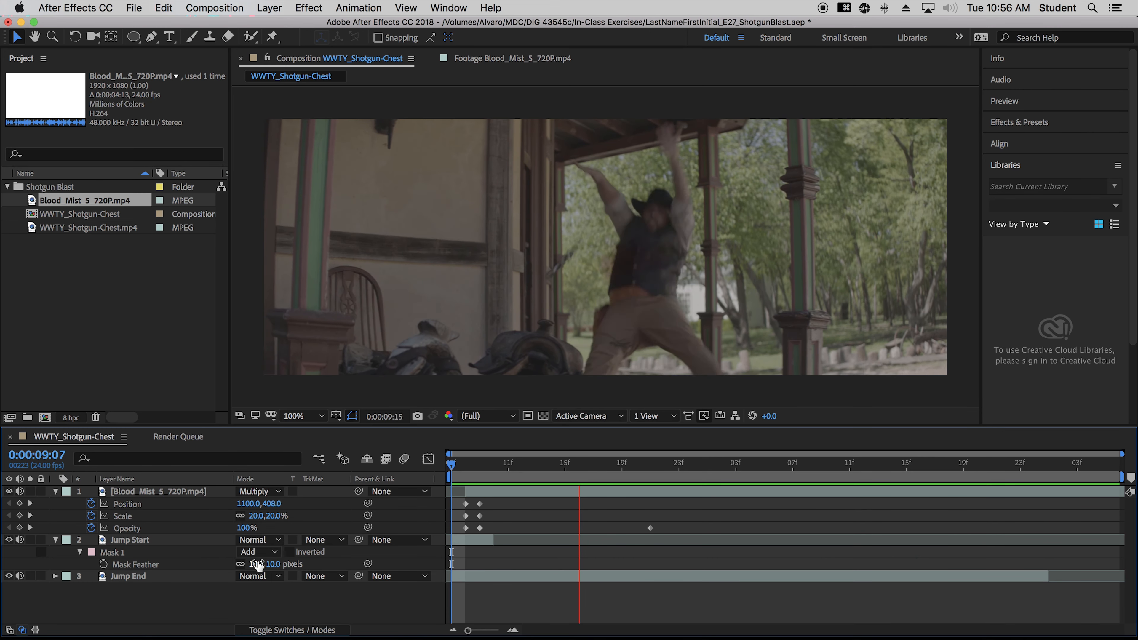
key("space")
mouse_move(451, 462)
left_mouse_down()
mouse_move(536, 466)
mouse_move(452, 466)
left_mouse_up()
key("space")
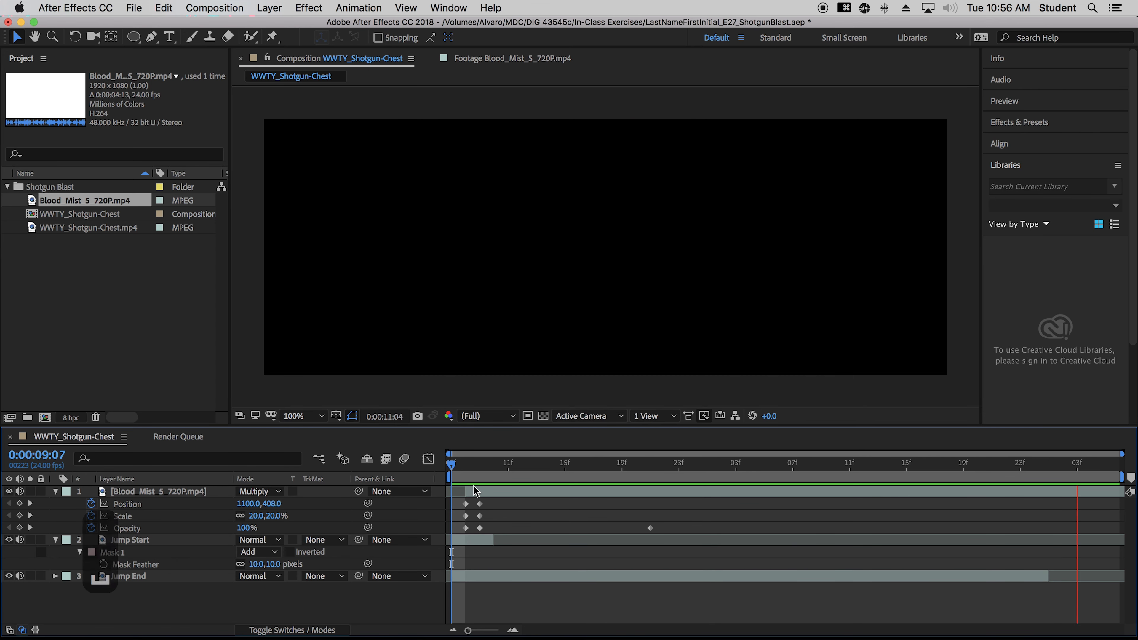
key("space")
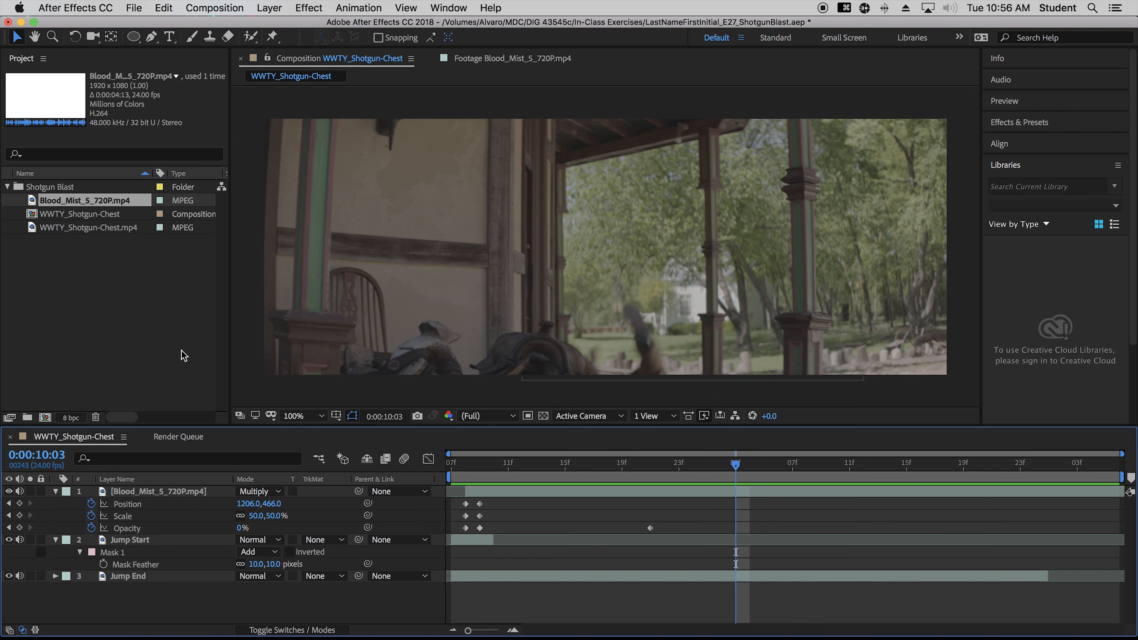
Step: Save the project and add the WWTY_Shotgun-Chest composition to the render queue
left_click(137, 7)
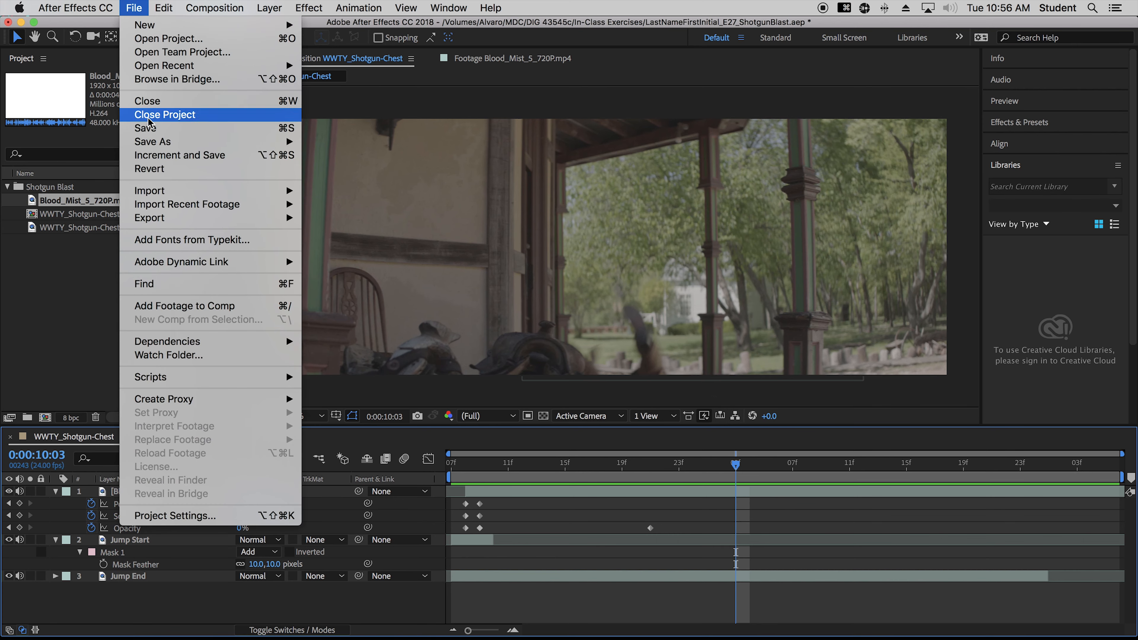
left_click(152, 133)
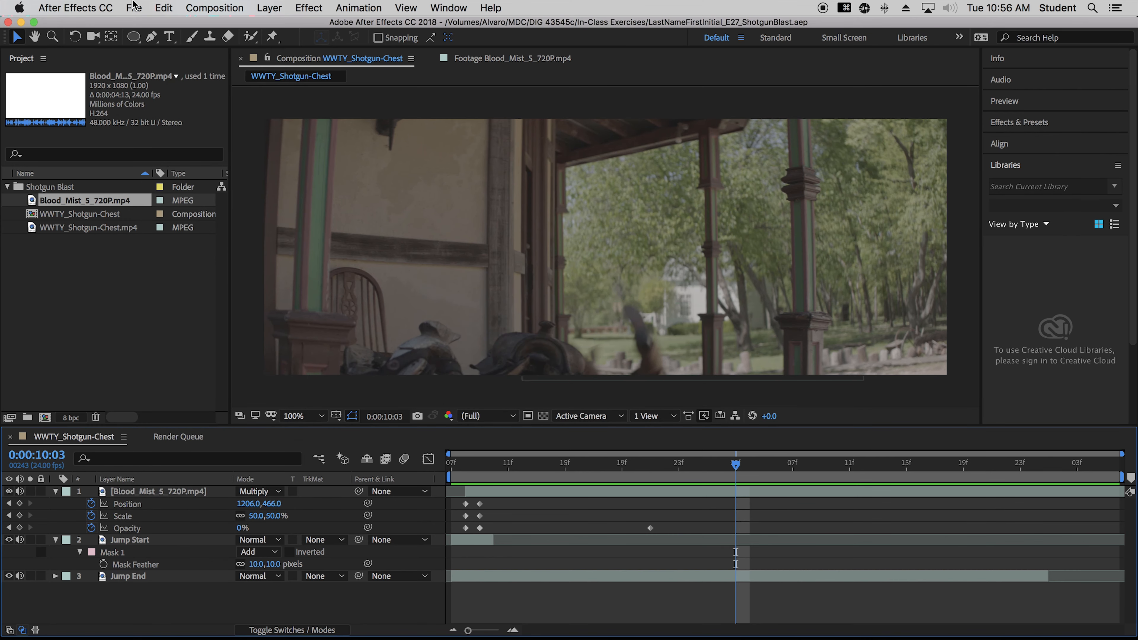
left_click(135, 7)
mouse_move(231, 219)
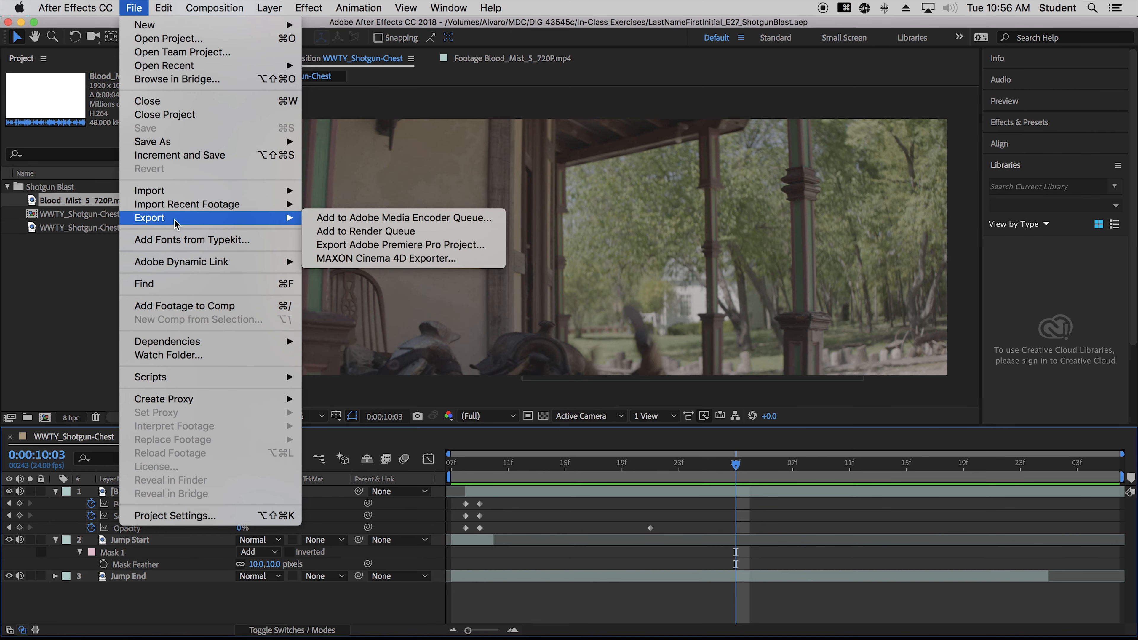
left_click(379, 231)
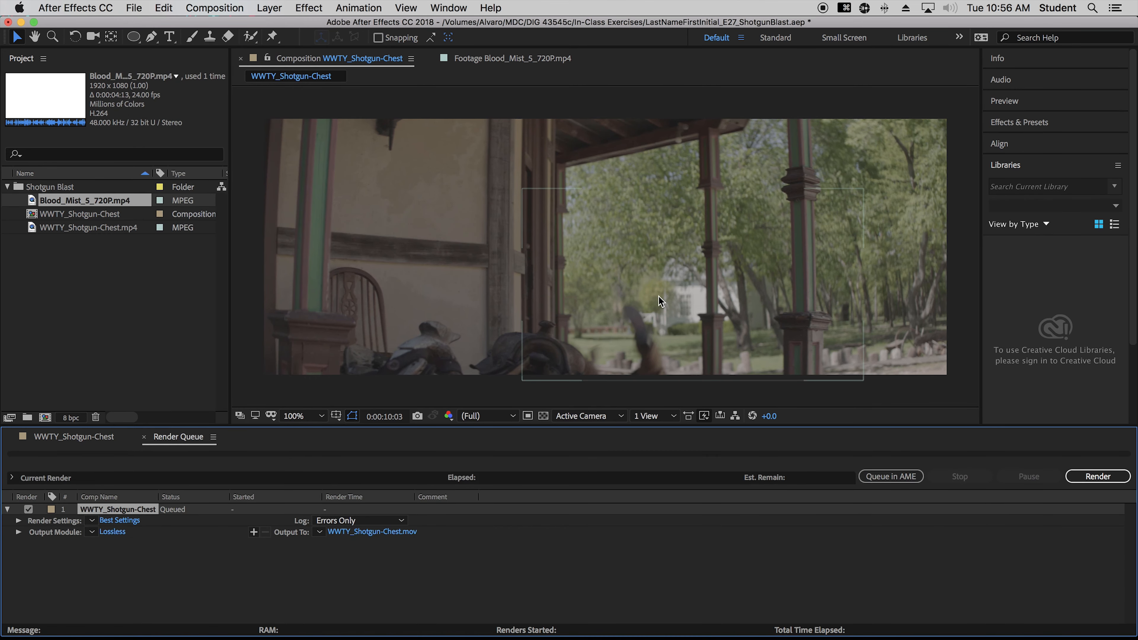
Step: Set the queued render's output module to QuickTime with the Apple ProRes 422 video codec
left_click(112, 533)
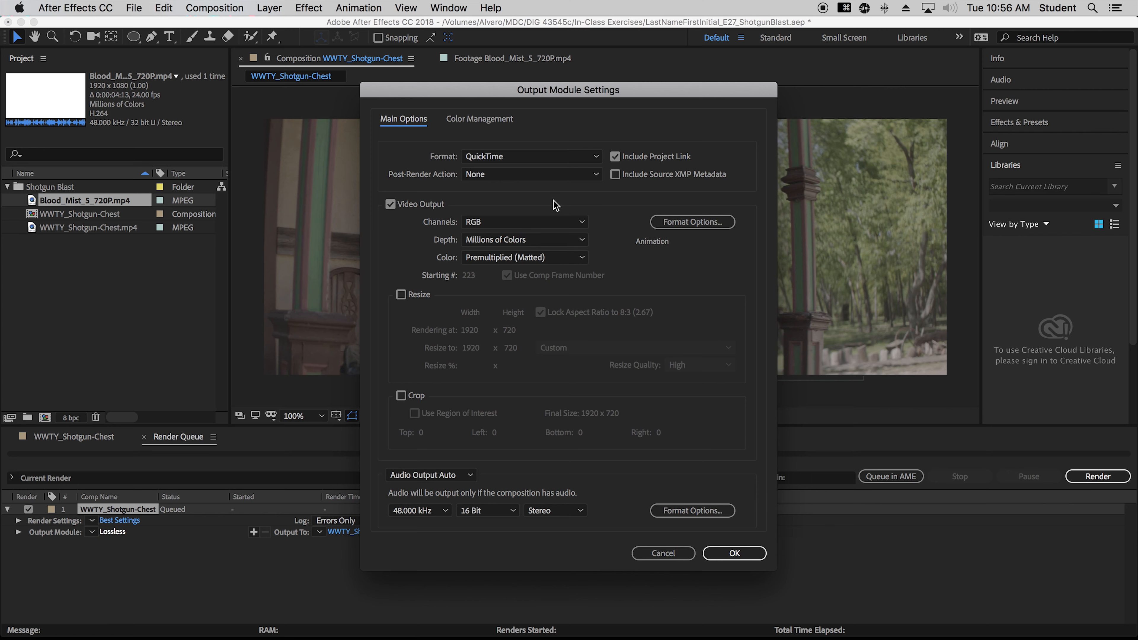
left_click(692, 222)
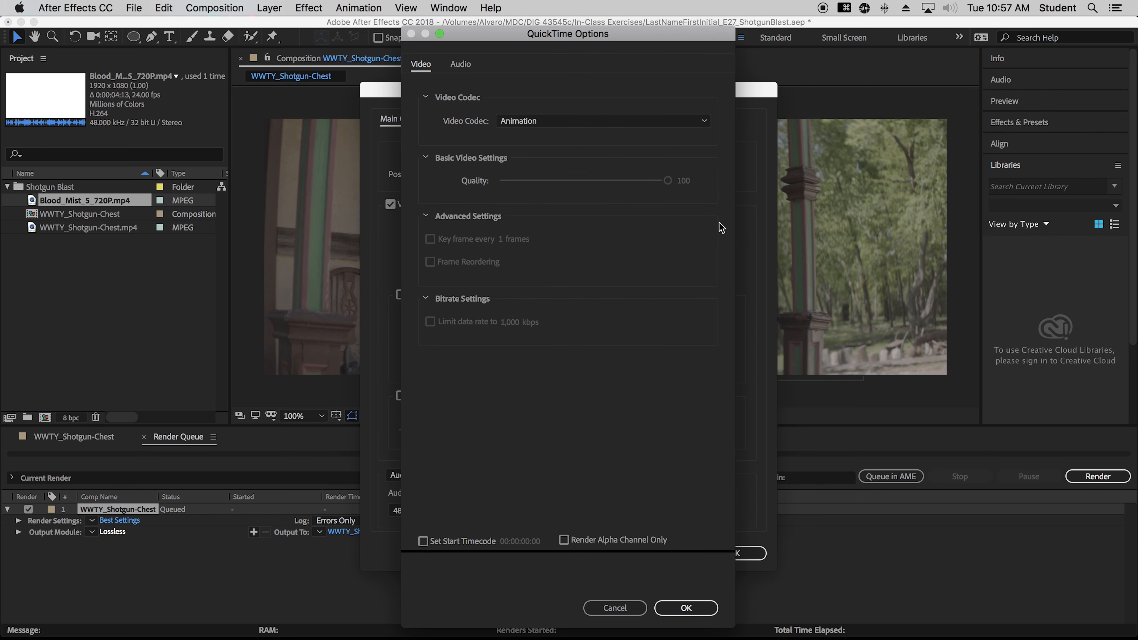
left_click(531, 120)
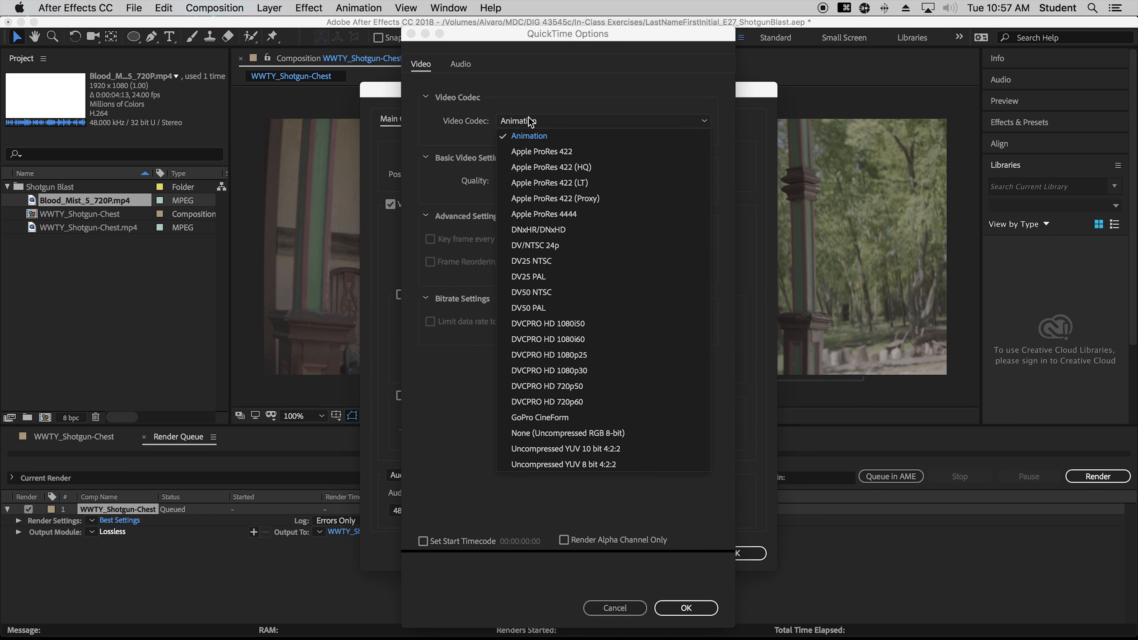
left_click(541, 152)
left_click(685, 608)
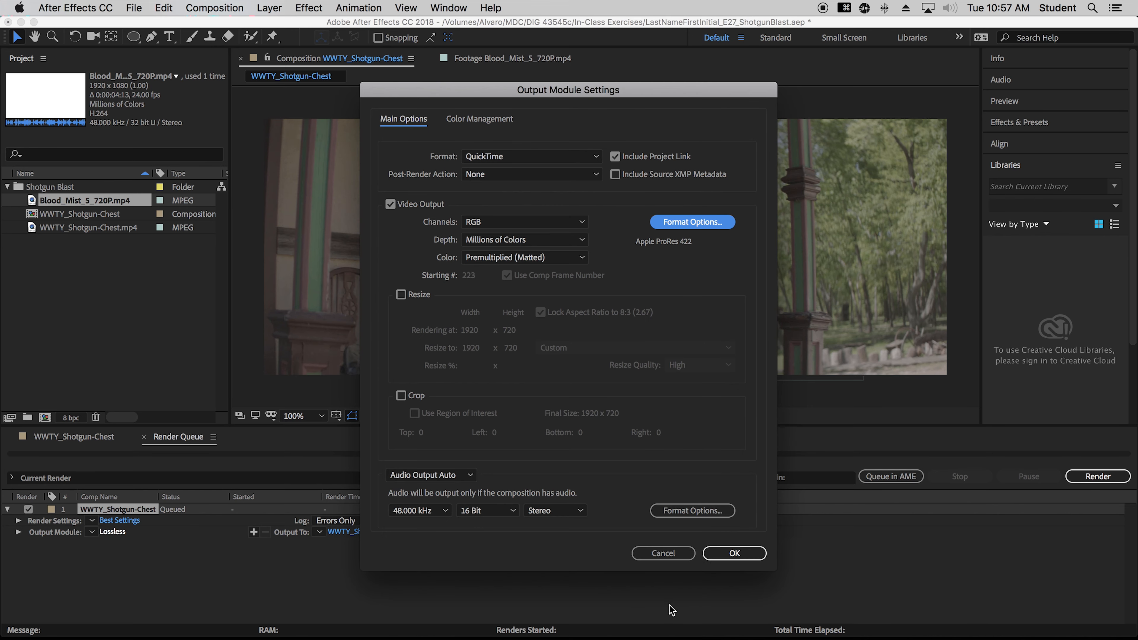
left_click(735, 553)
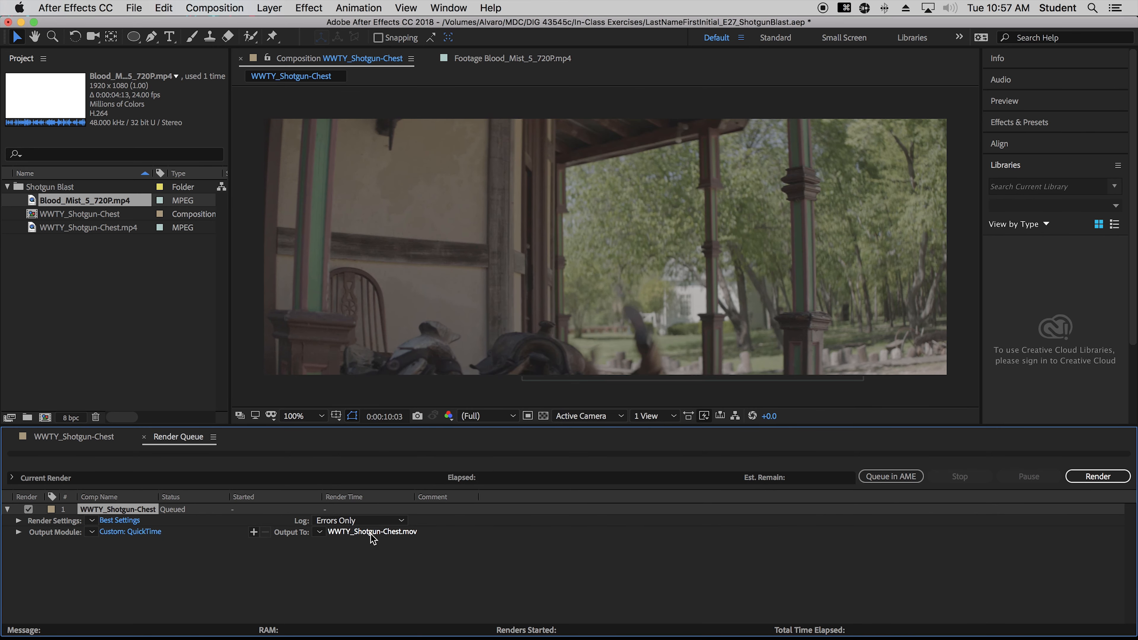
Step: Name the output movie LastNameFirstInitial_E27_ShotgunBlast in the In-Class Exercises folder and start the render
left_click(351, 534)
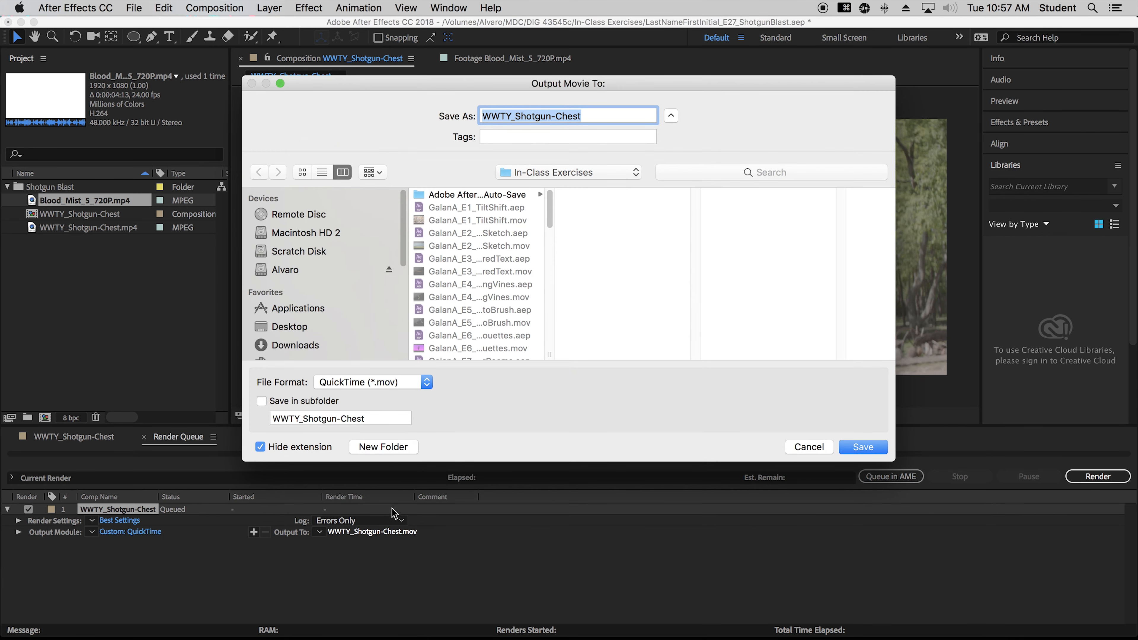
left_click_drag(555, 355, 610, 349)
scroll(580, 303, "down", 10)
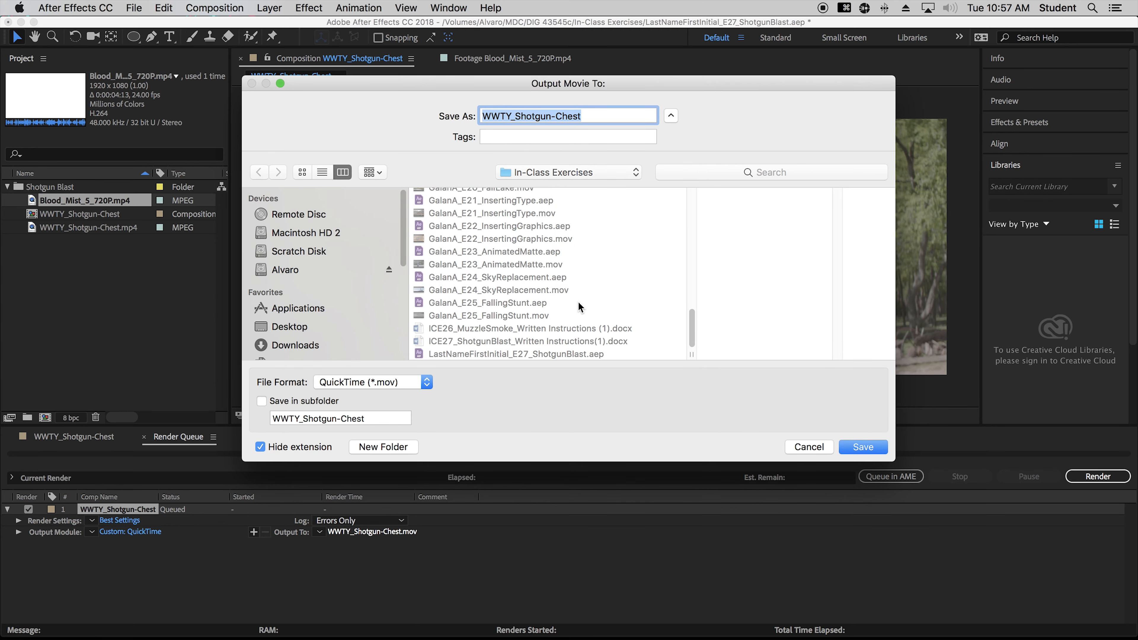
left_click(524, 353)
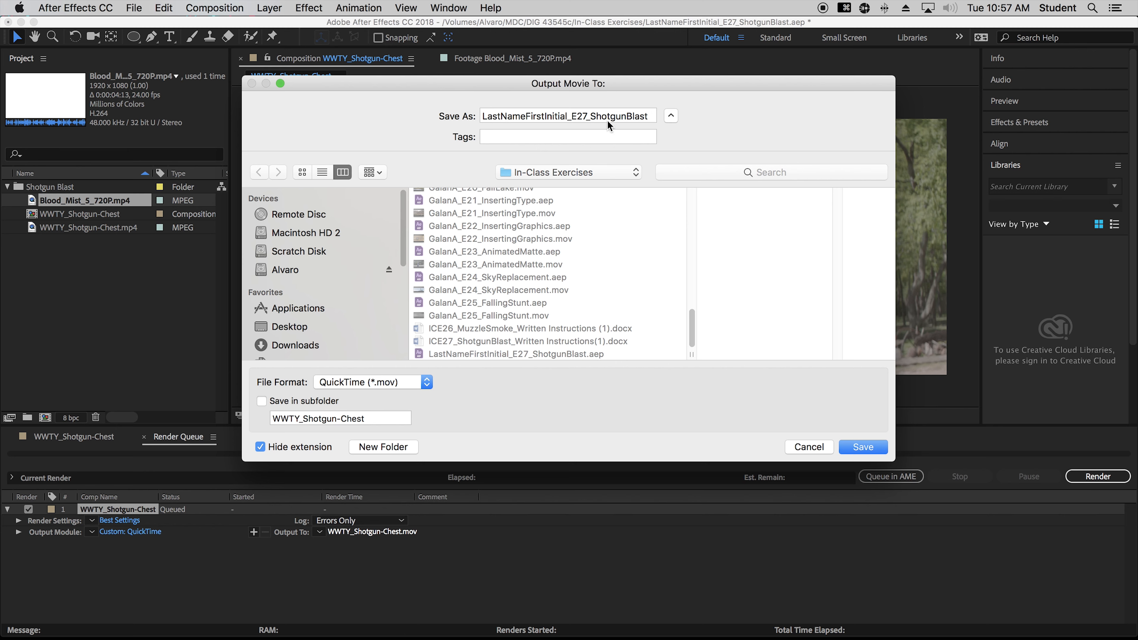
left_click(864, 447)
left_click(1093, 476)
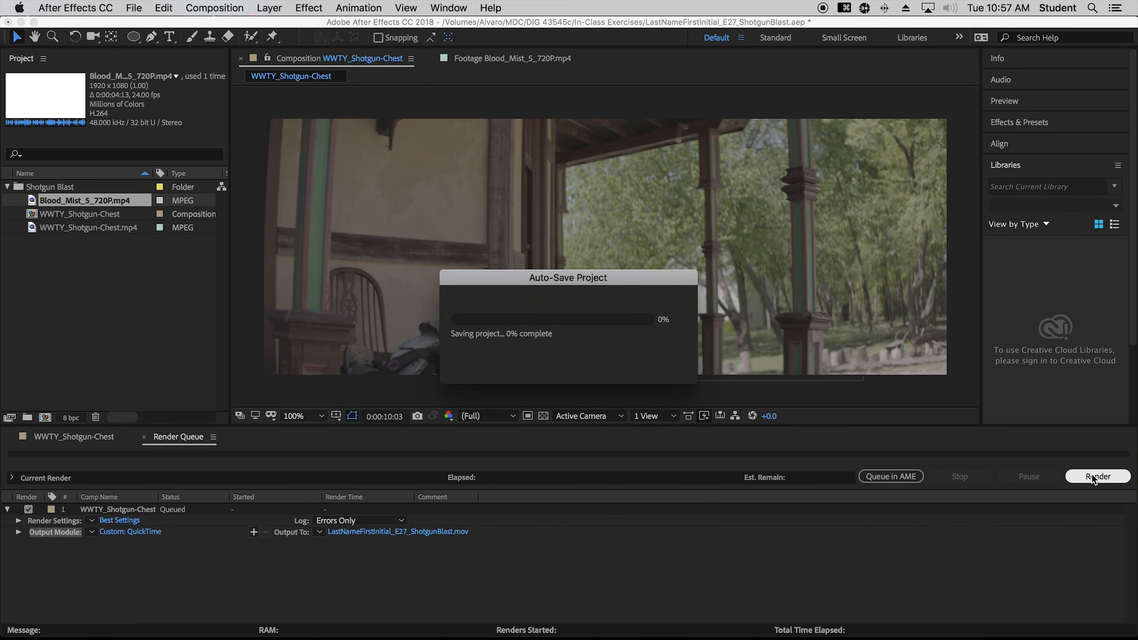